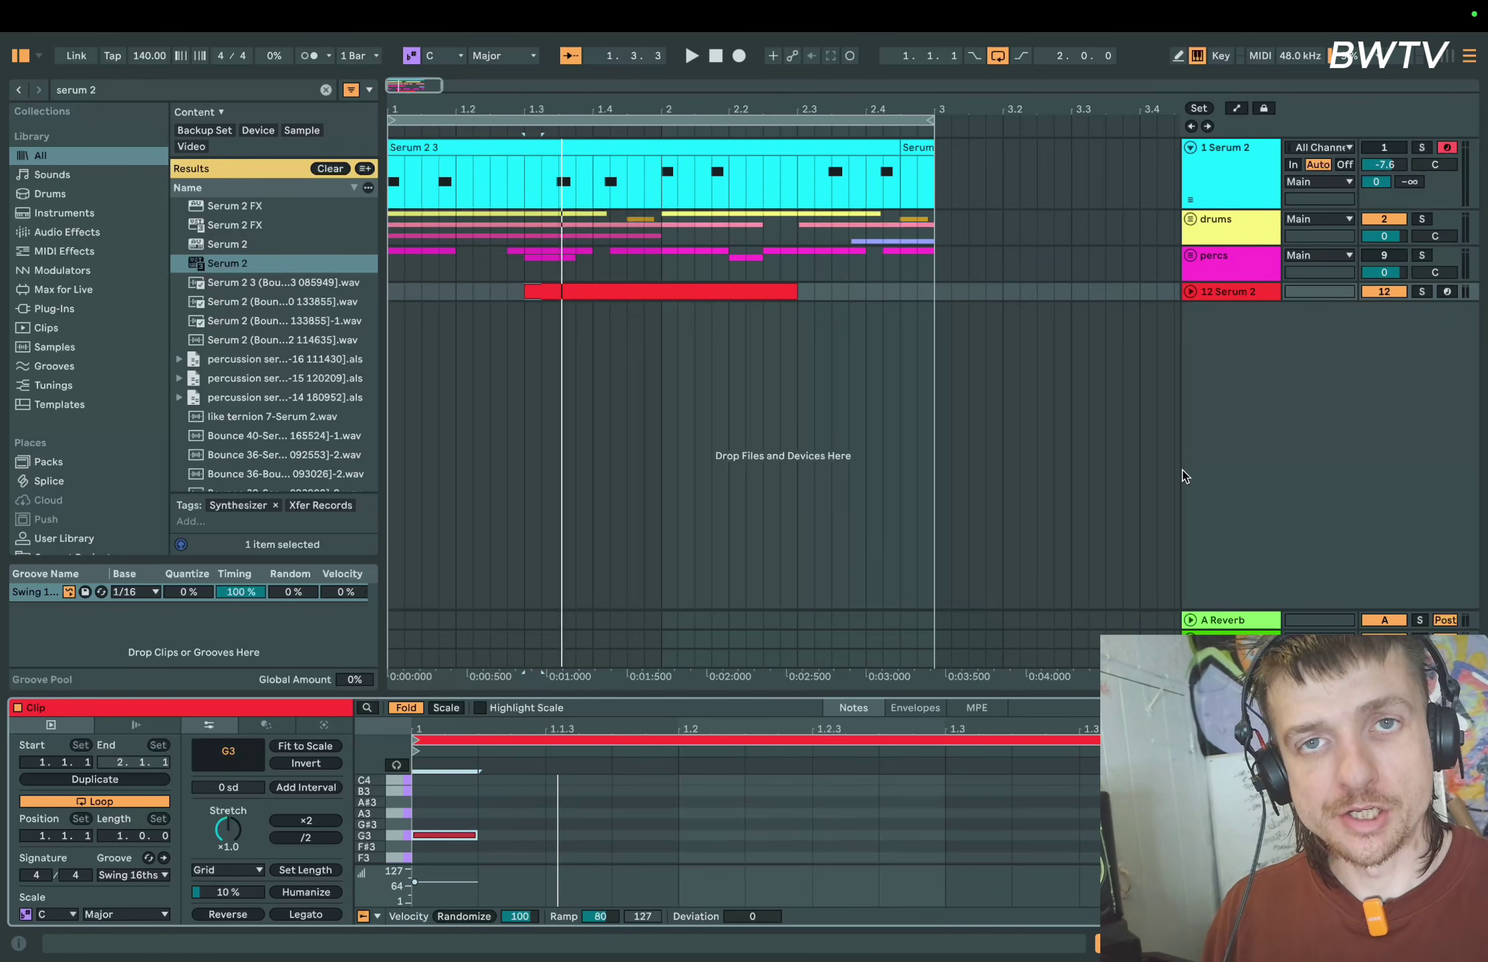
Open Serum 2 from track 12, then set oscillator A's wavetable position to 3 and its random phase to 0
left_click(1233, 299)
key("space")
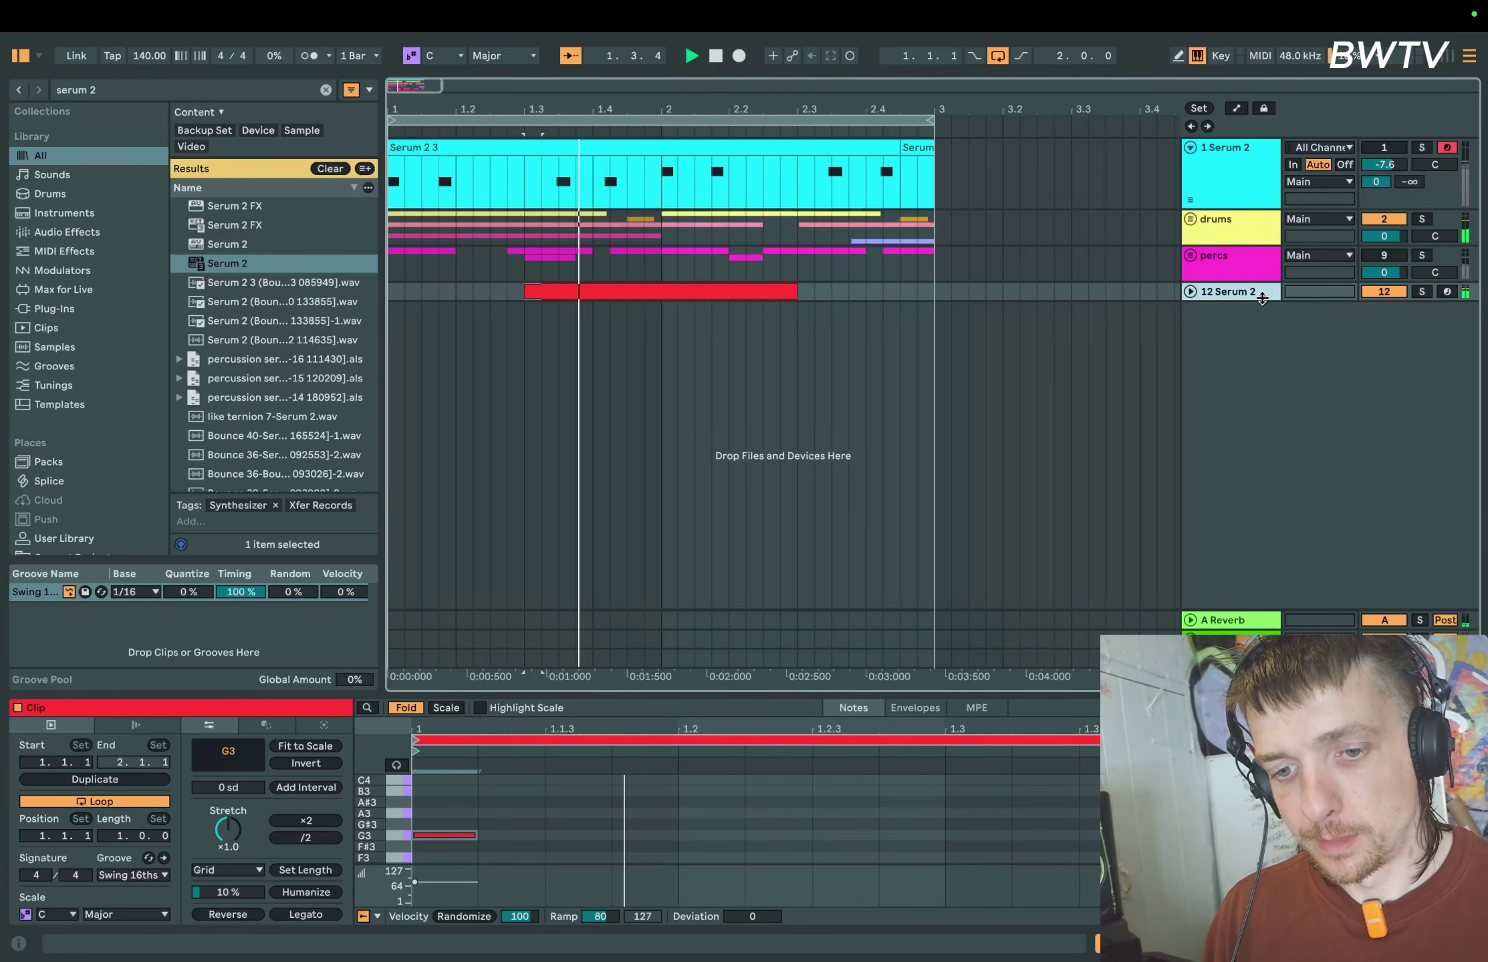
key("space")
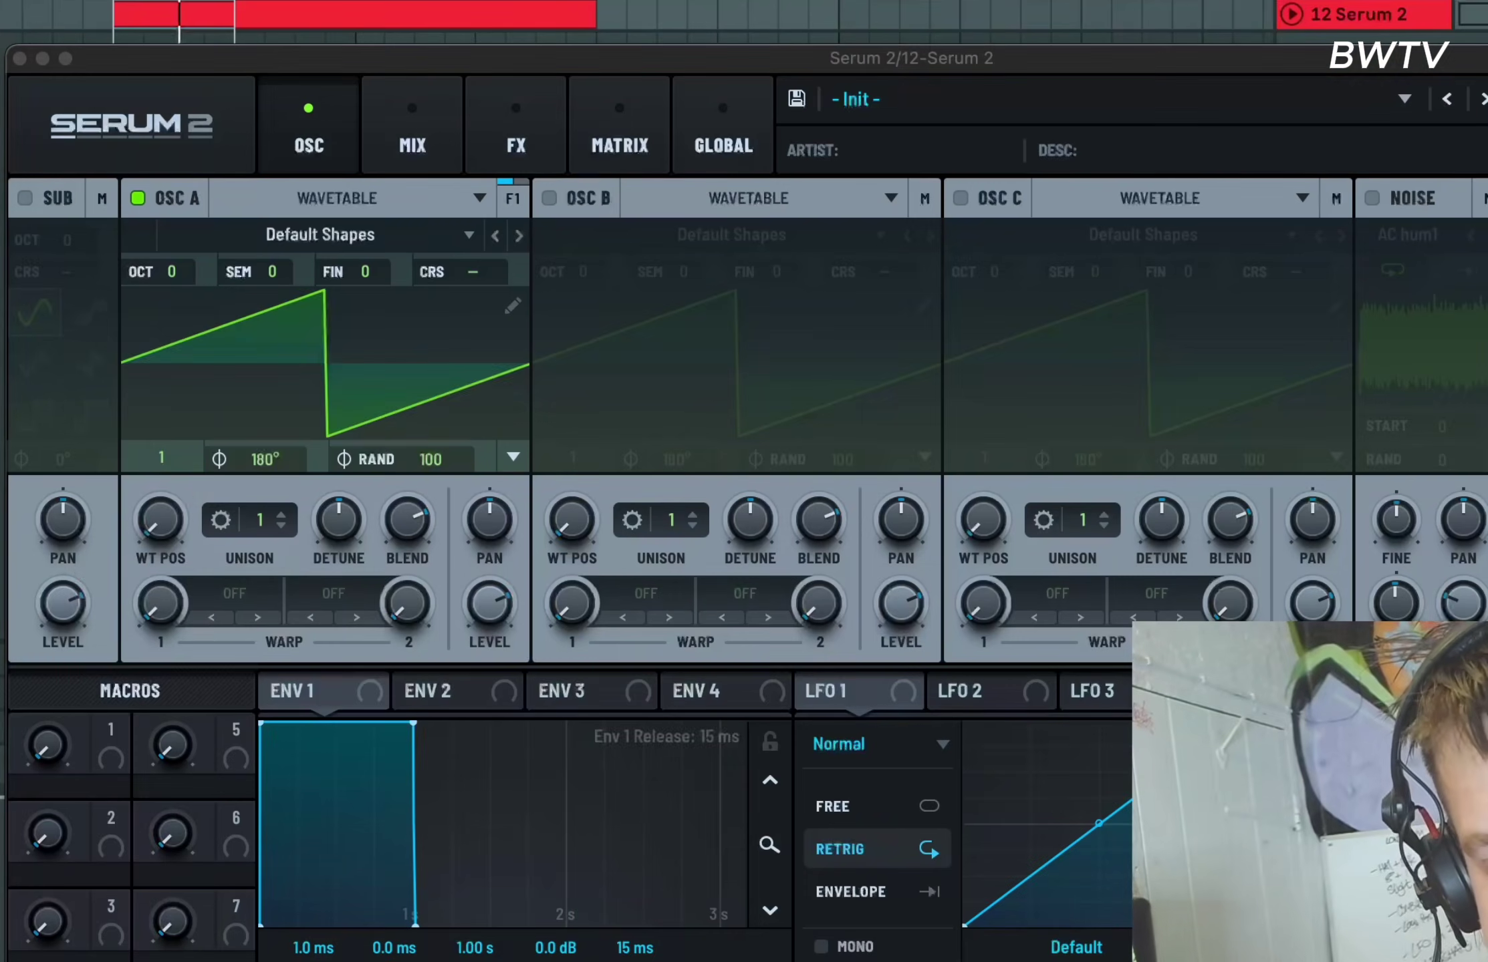
left_click_drag(161, 520, 185, 448)
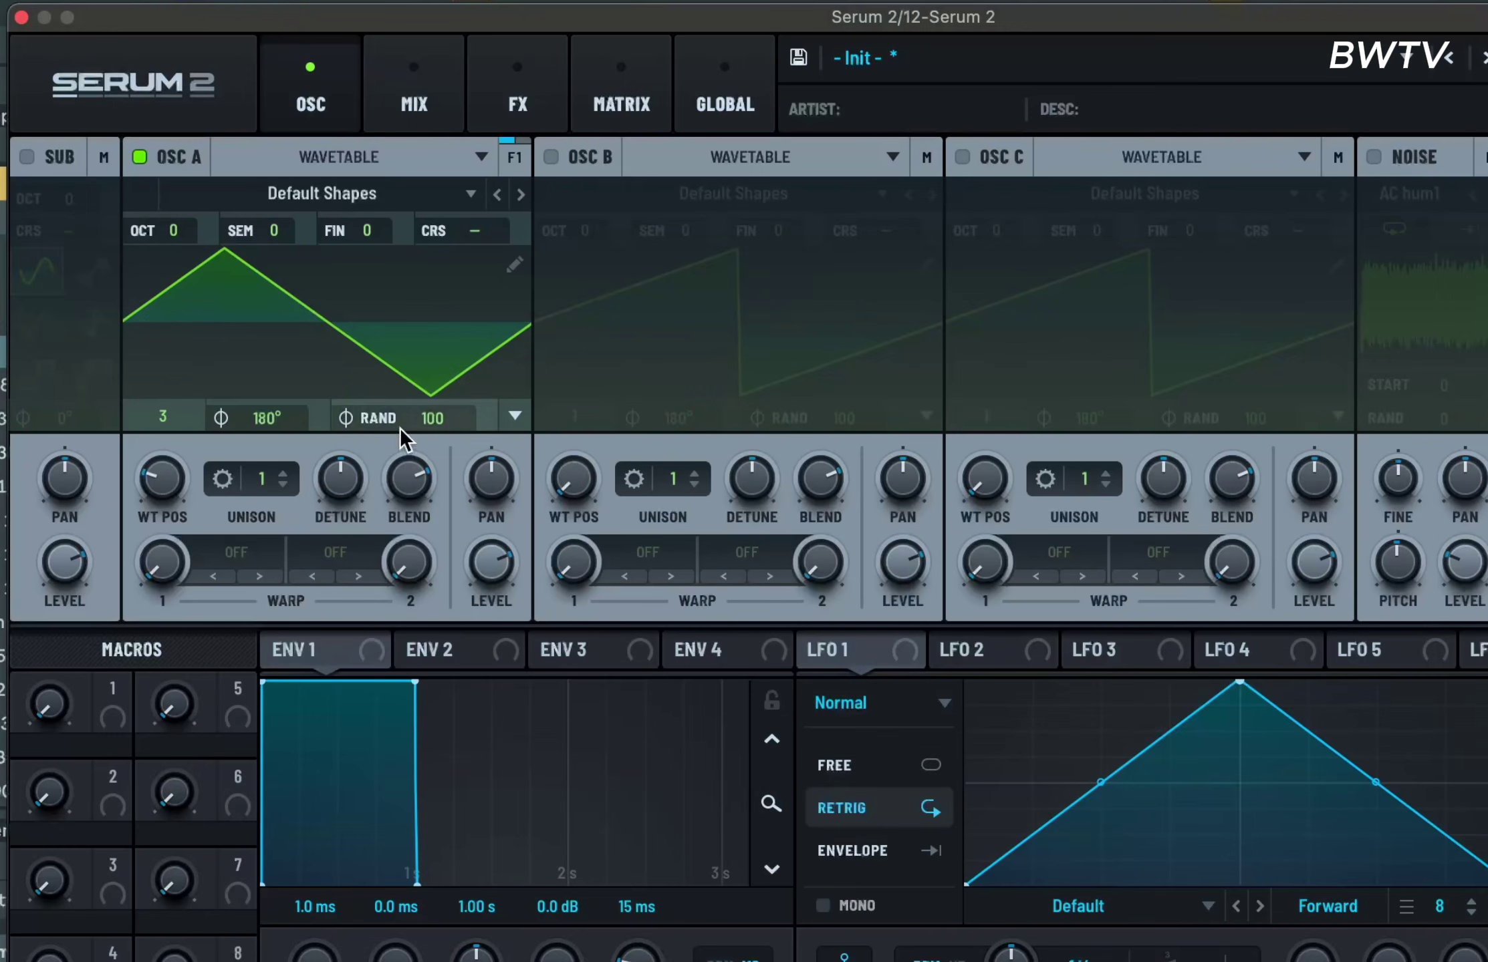
left_click_drag(402, 435, 402, 508)
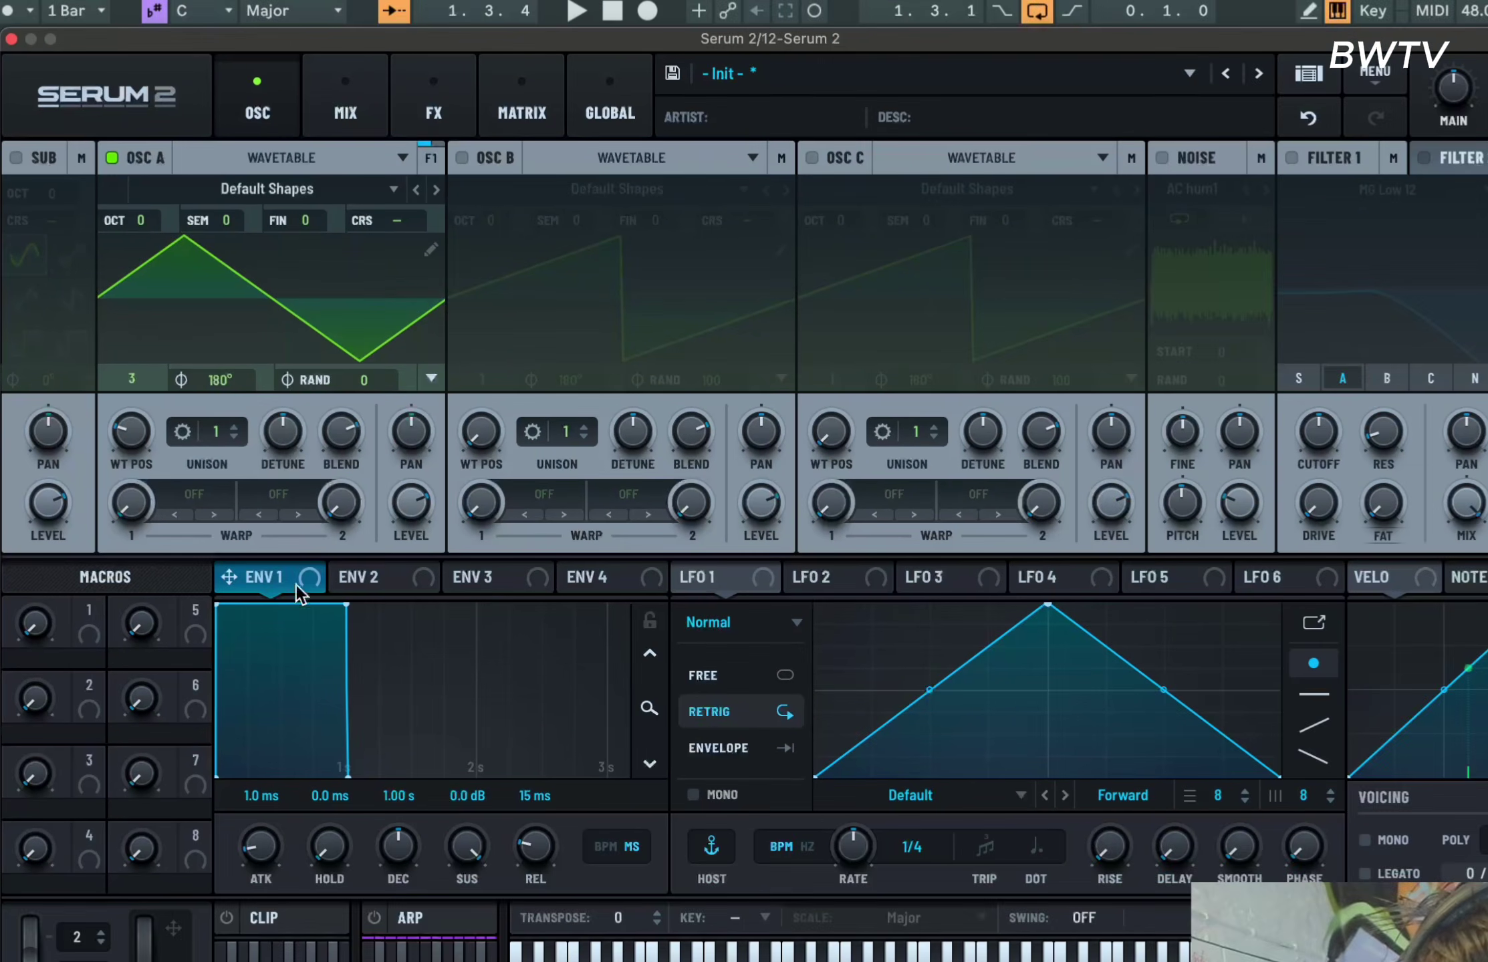
Shorten envelope 1 to a 26 ms decay with sustain at -∞ dB
left_click_drag(415, 681, 57, 961)
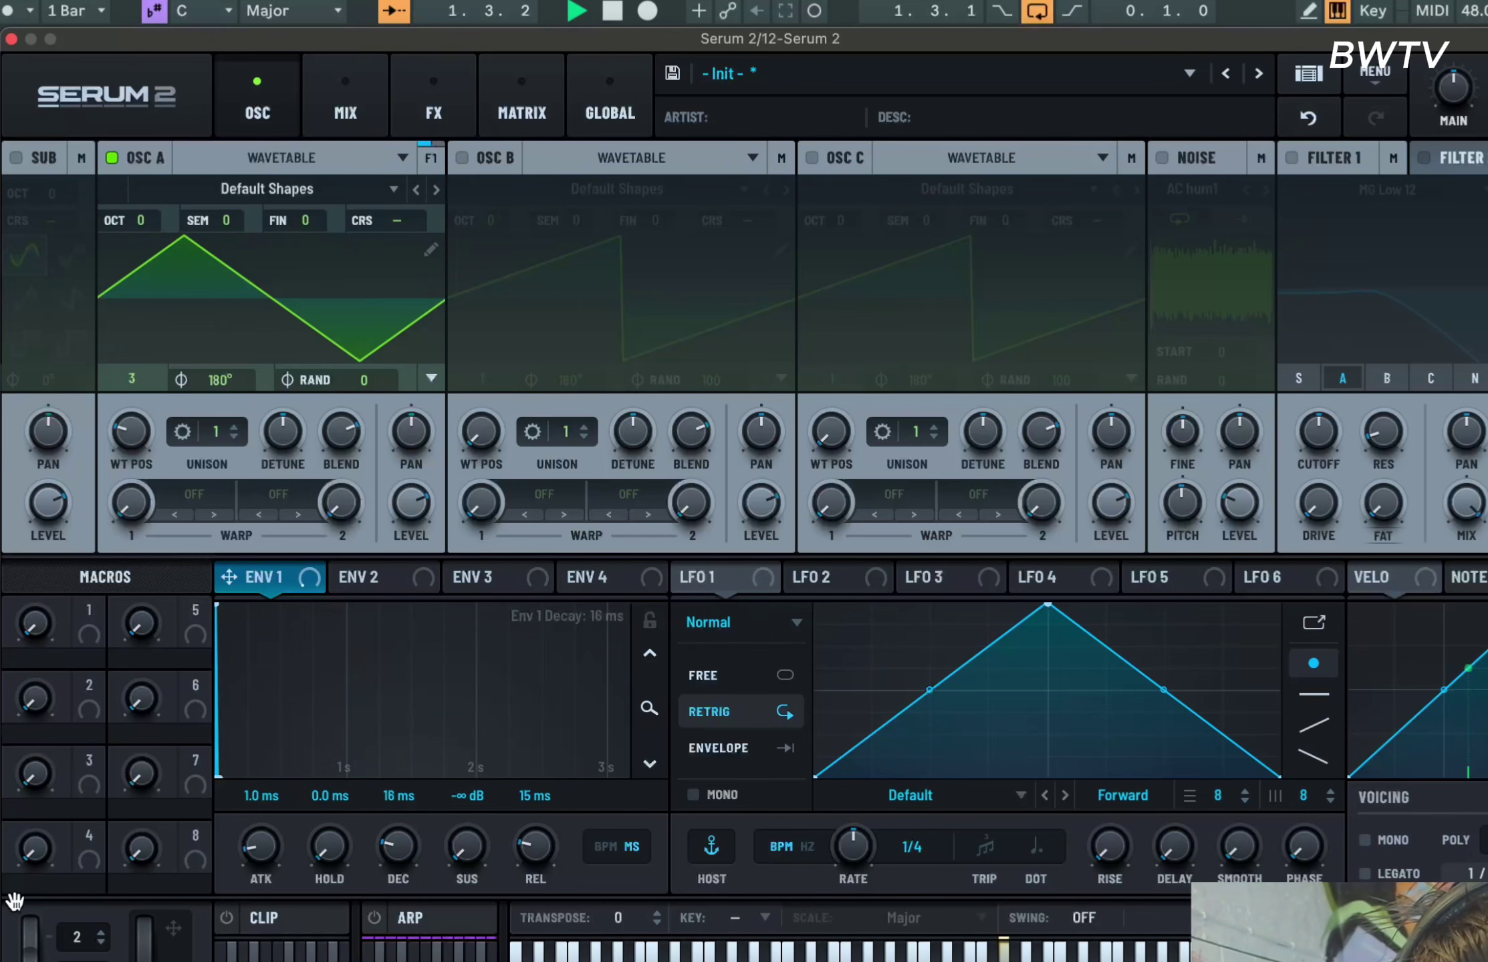
mouse_move(405, 847)
left_mouse_down()
mouse_move(405, 794)
mouse_move(407, 827)
left_mouse_up()
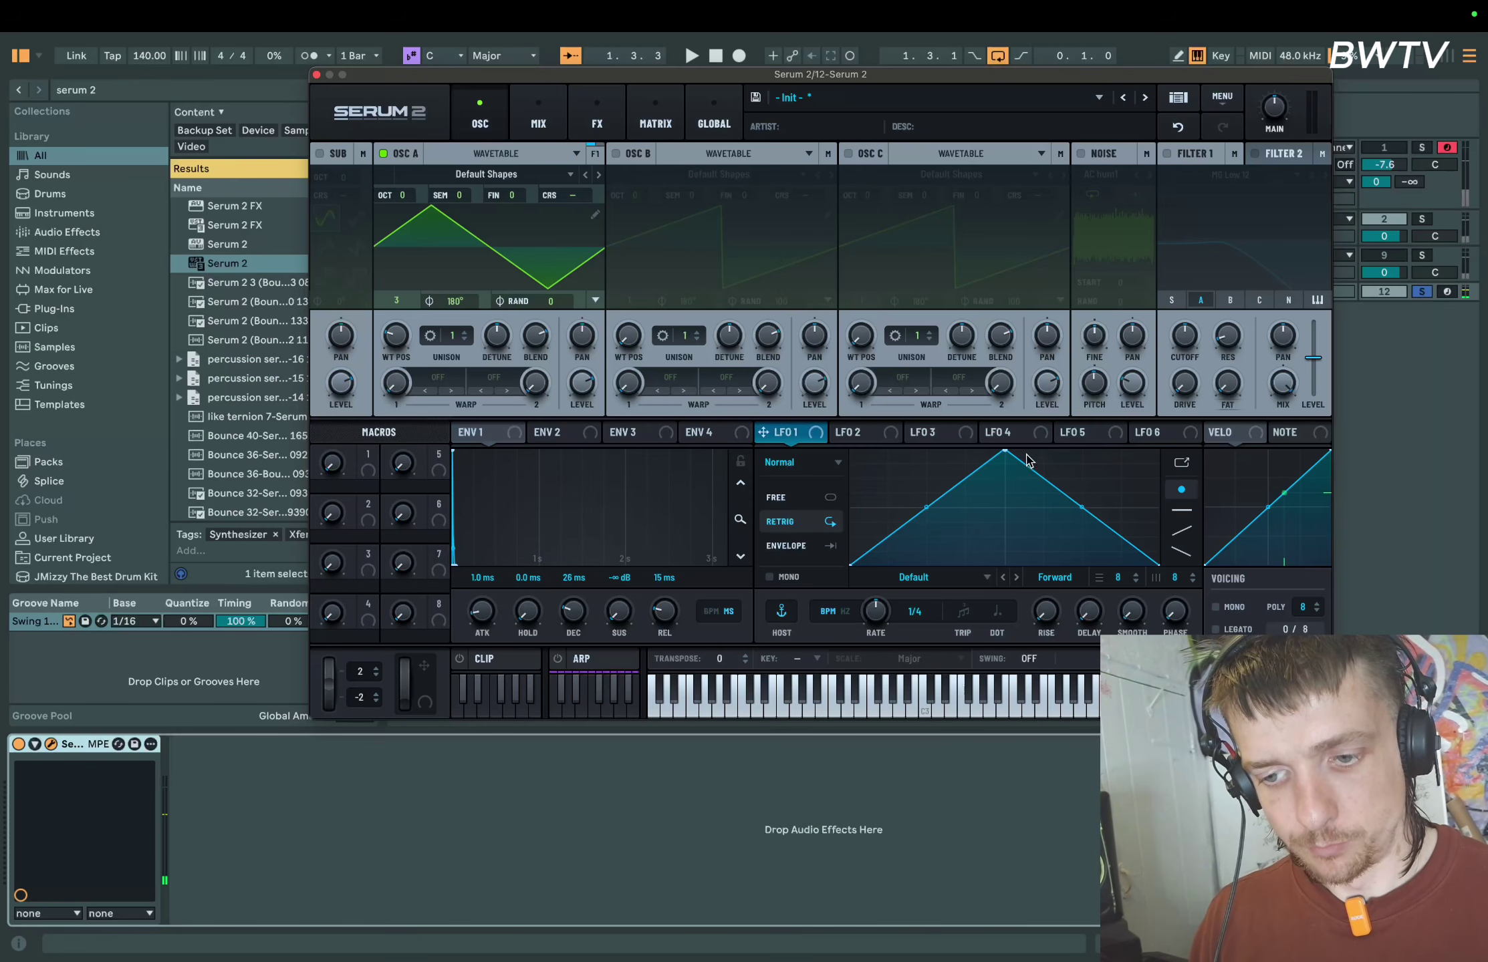
Shape LFO 1 into a steep downward ramp that ends within about the first eighth of its cycle
left_click_drag(1048, 604, 728, 505)
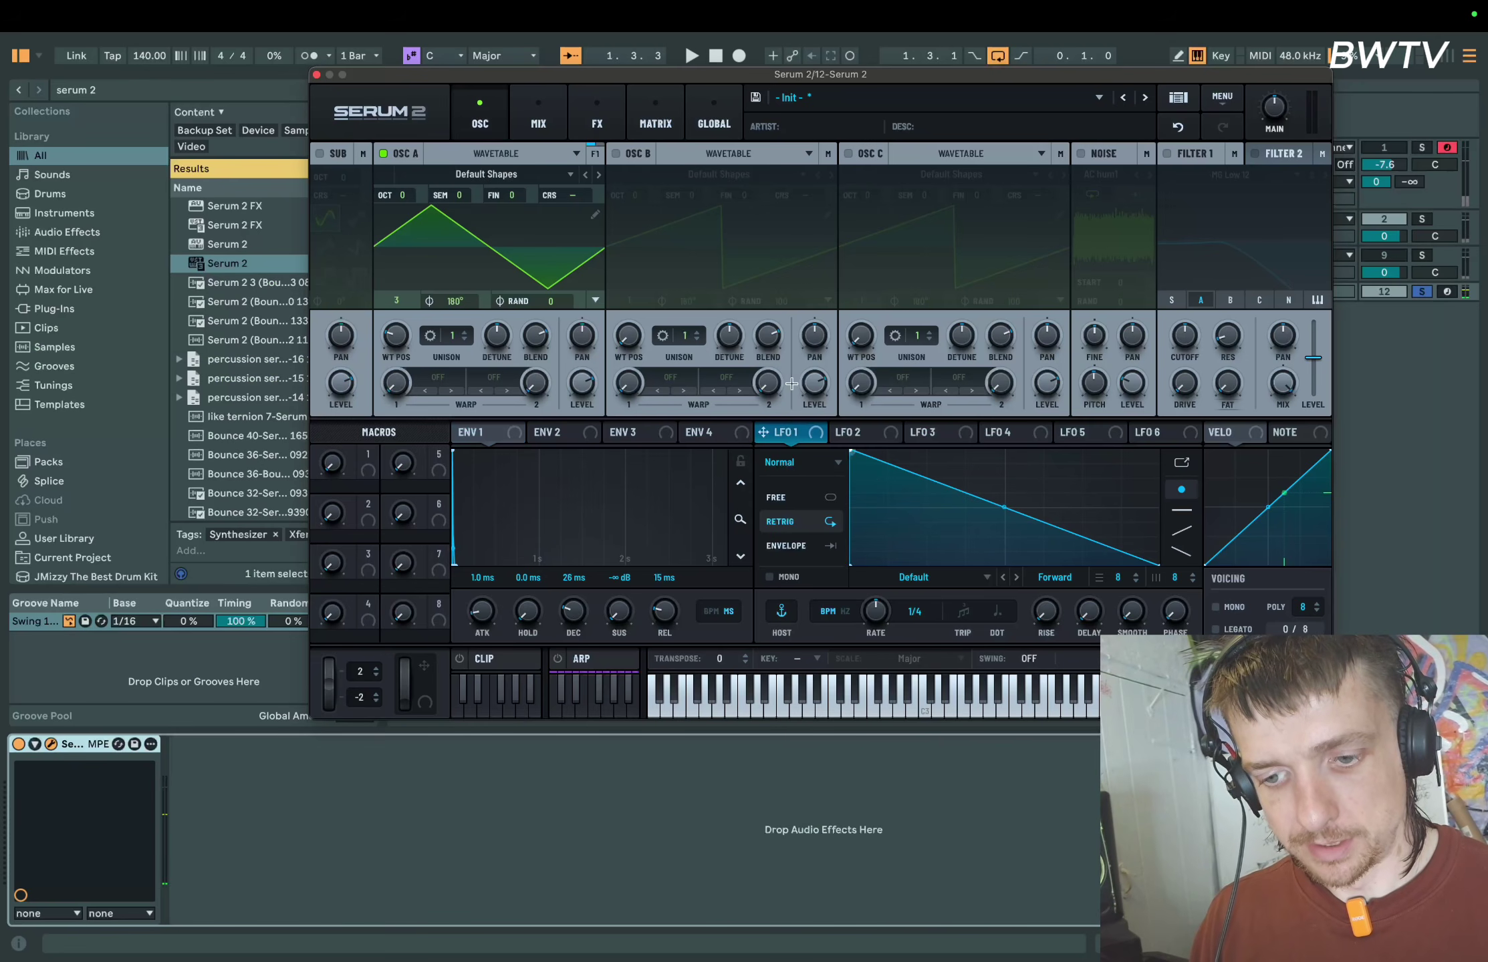
double_click(880, 566)
left_click_drag(879, 580, 887, 573)
key("space")
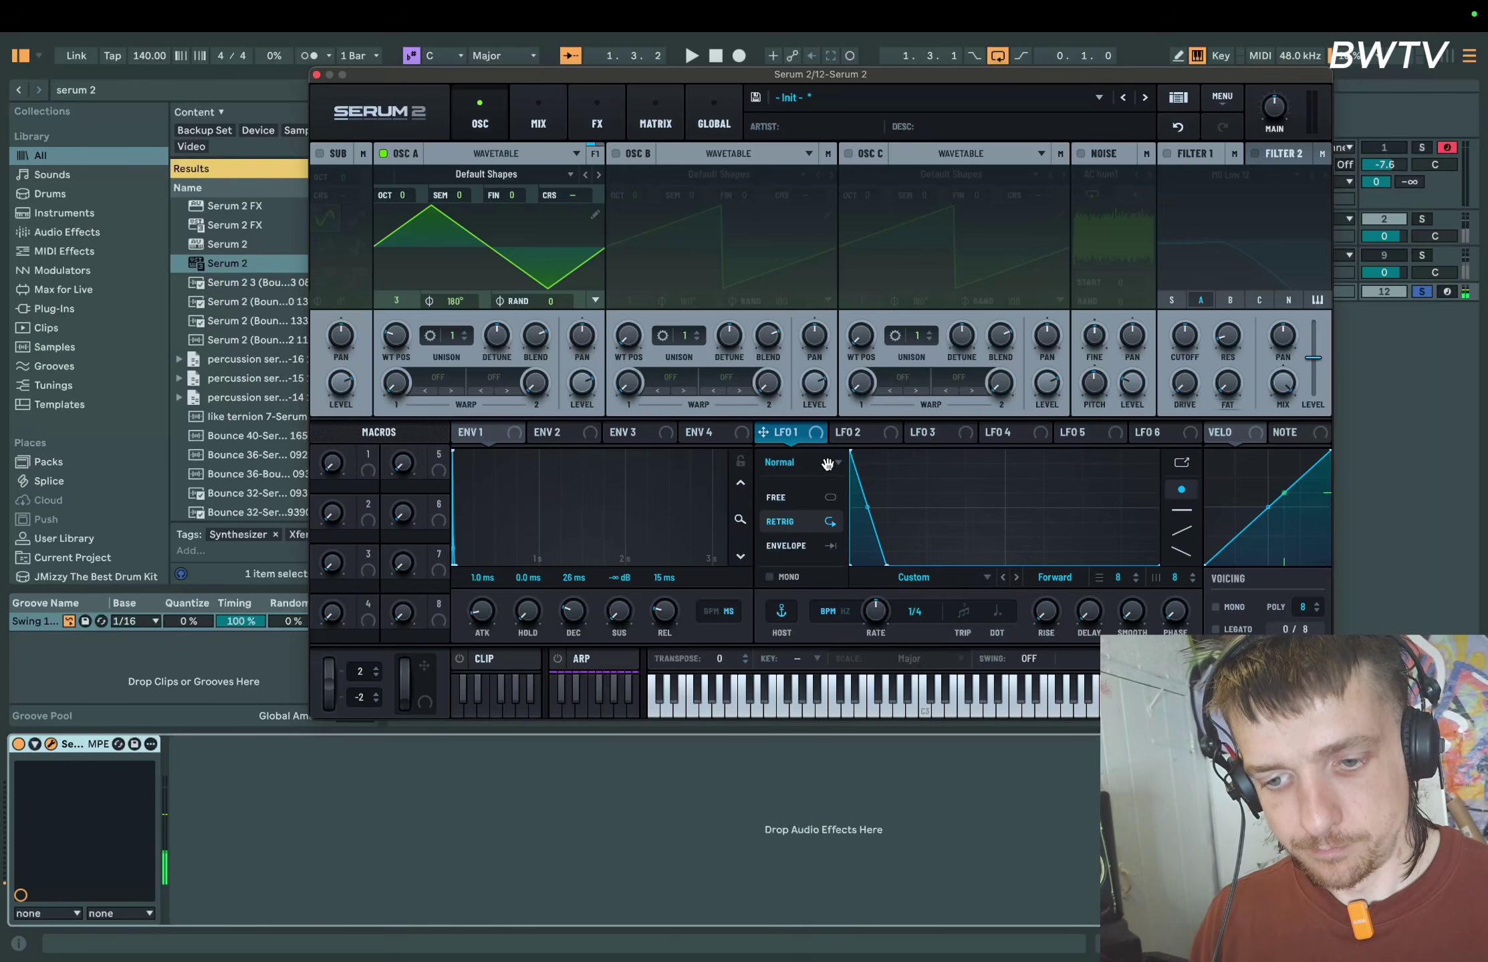
Assign LFO 1 to oscillator A's coarse pitch and adjust the modulation amount while auditioning the sound
left_click_drag(802, 433, 595, 236)
left_click_drag(414, 315, 421, 247)
key("space")
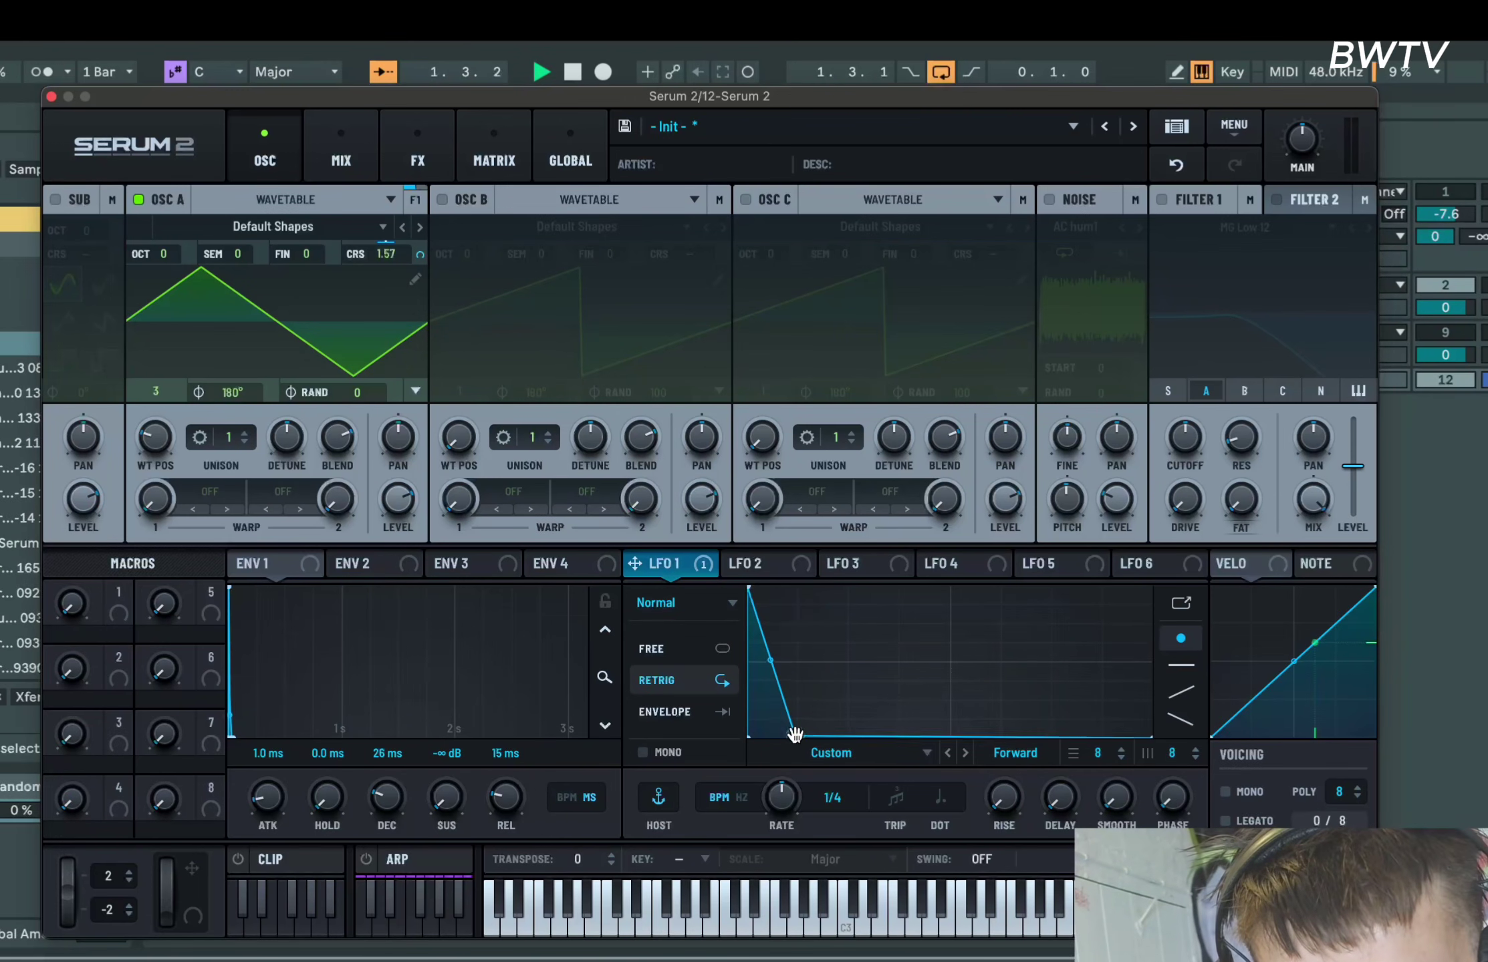
Steepen LFO 1's downward ramp further and fine-tune its modulation amount on oscillator A's coarse pitch
key("space")
left_click_drag(794, 735, 772, 757)
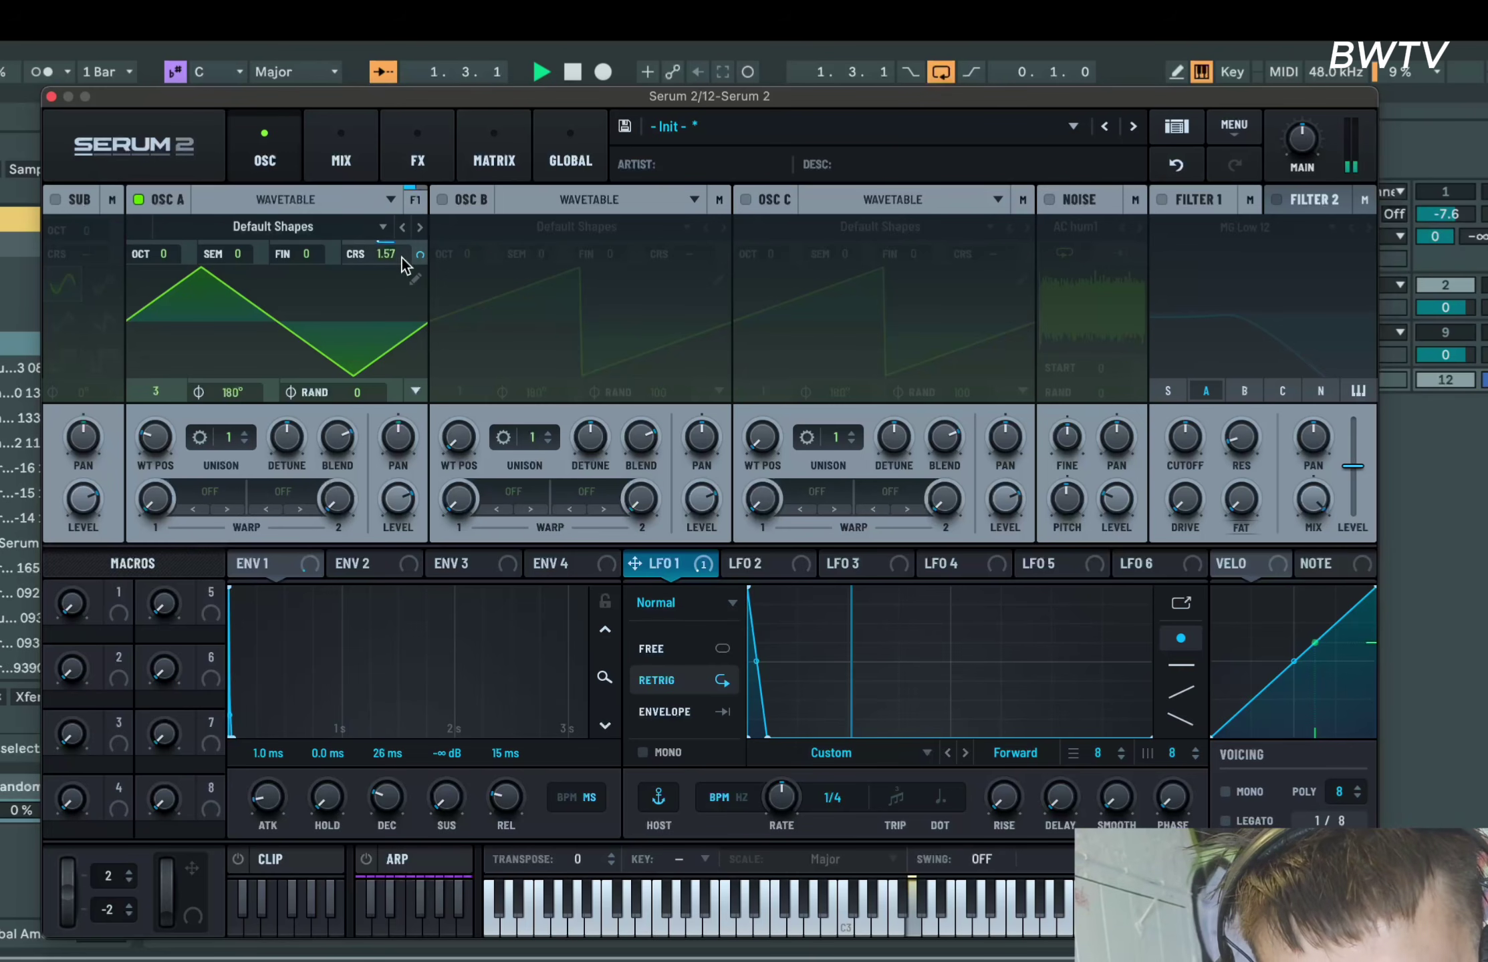
mouse_move(420, 254)
left_mouse_down()
mouse_move(420, 231)
mouse_move(429, 268)
left_mouse_up()
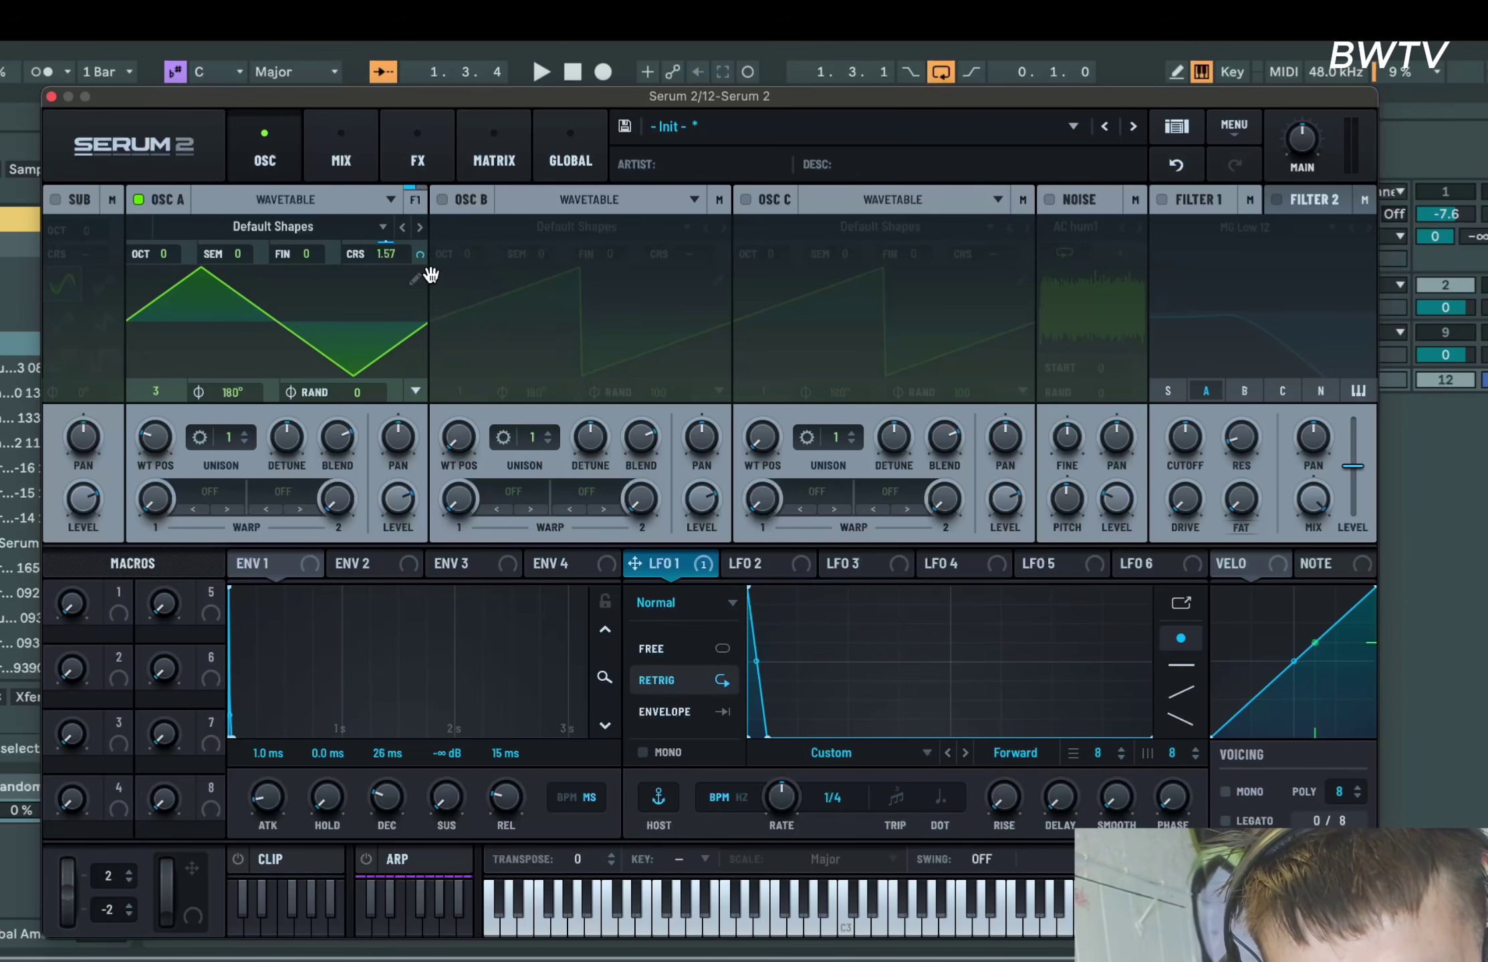
Modulate oscillator A's level with LFO 1 from a zero base level, and tune the oscillator to octave +1, semitone -3
left_click_drag(634, 563, 435, 399)
left_click_drag(406, 509, 410, 615)
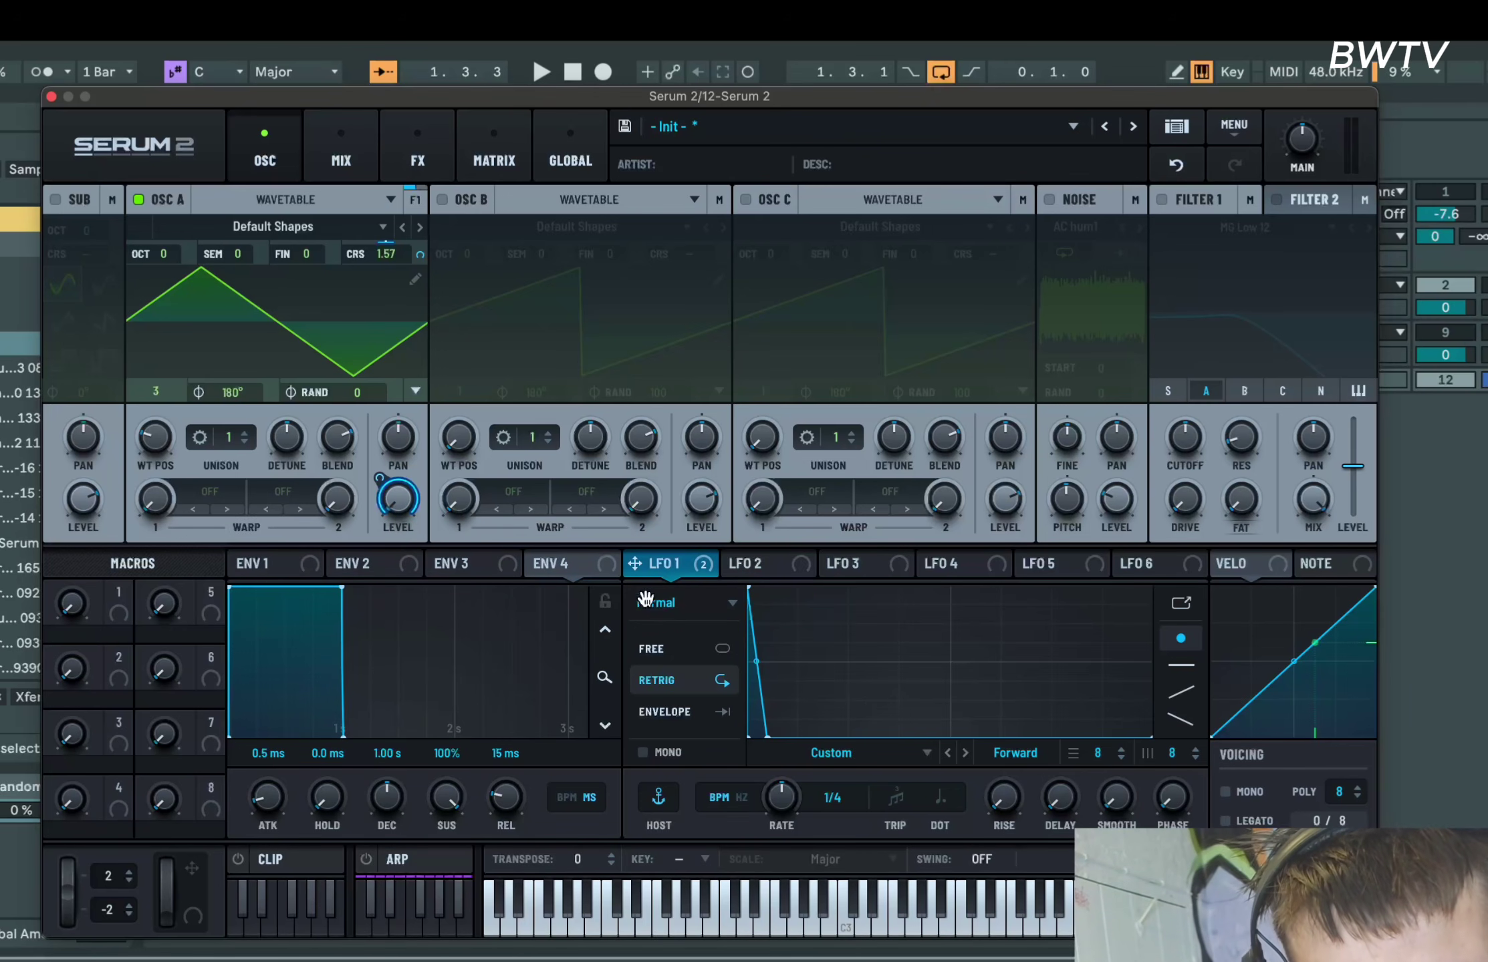
key("space")
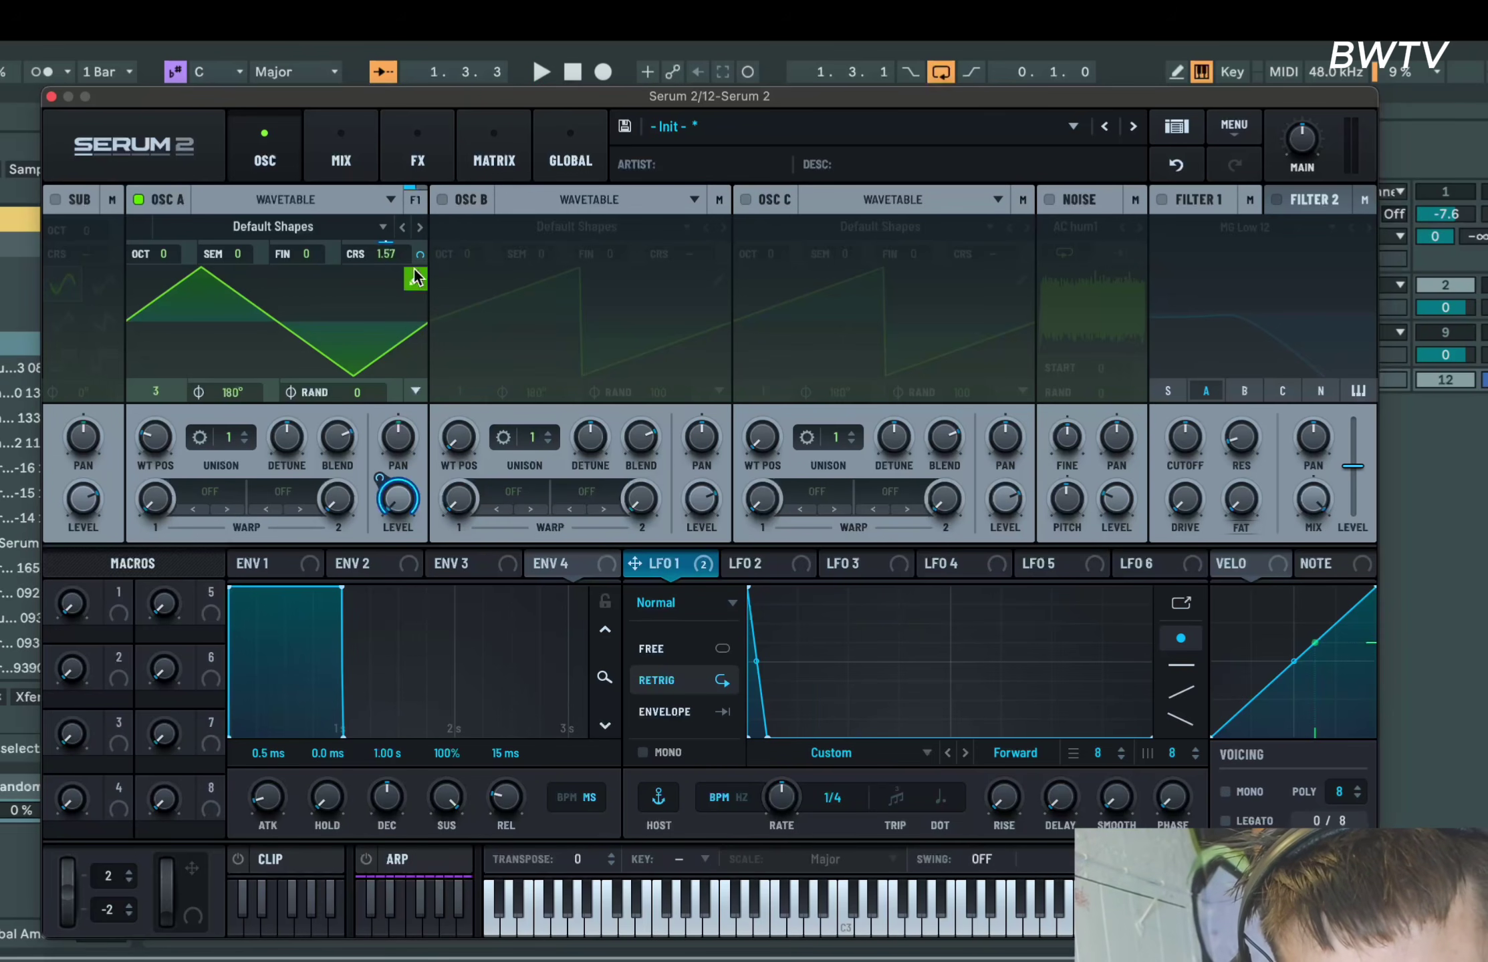
left_click_drag(164, 258, 237, 289)
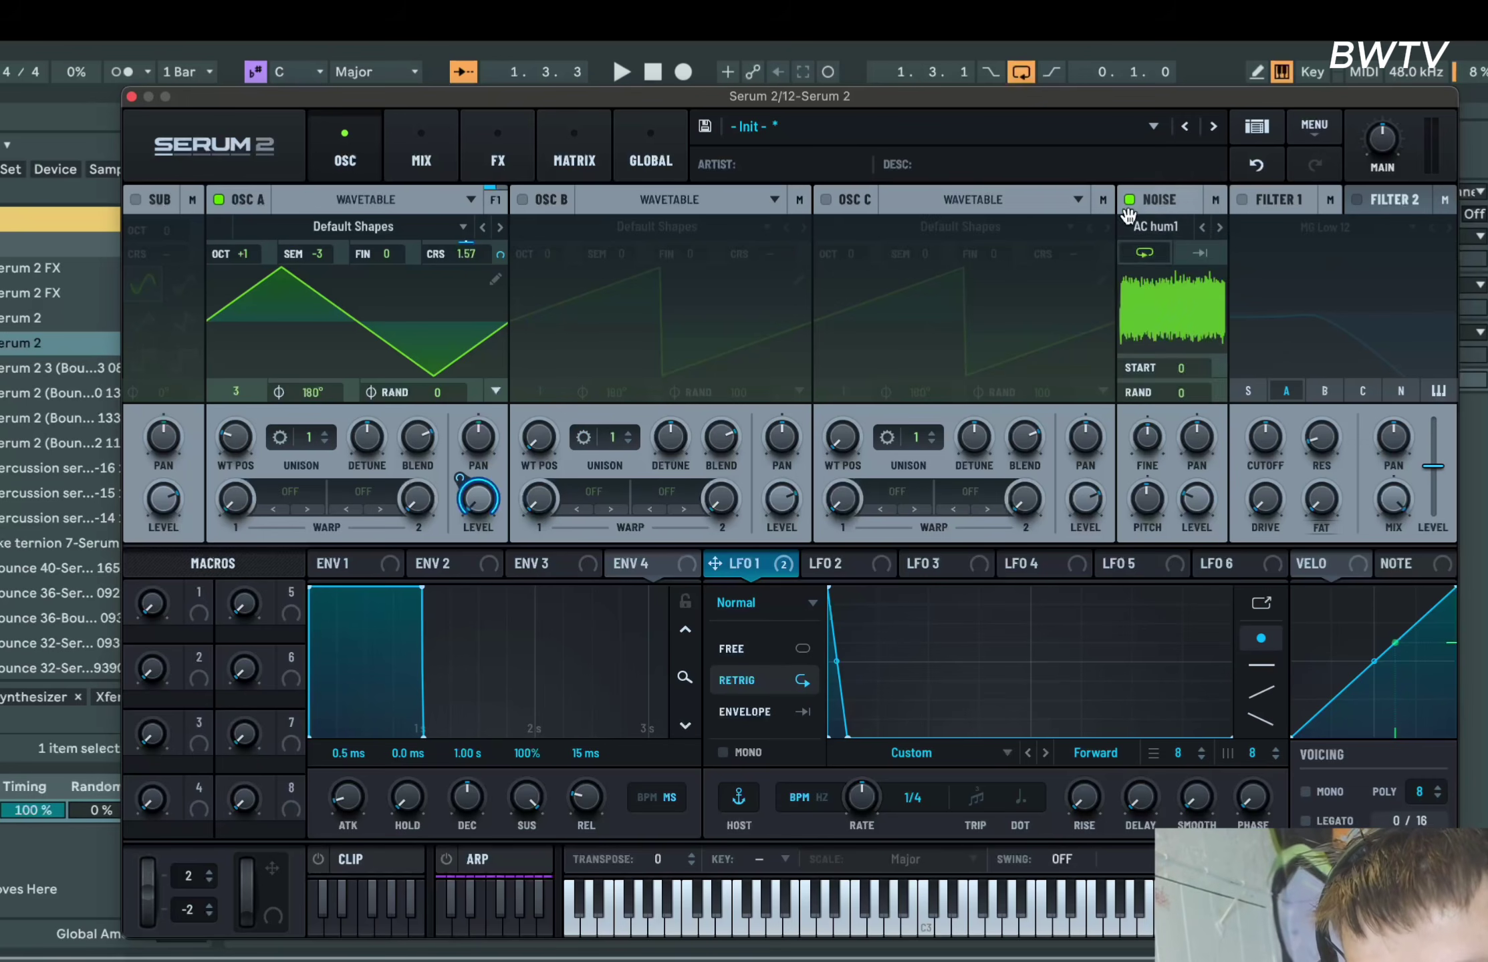
Load the icon_snare rim sample from Attacks_Misc into the noise oscillator
left_click(1153, 225)
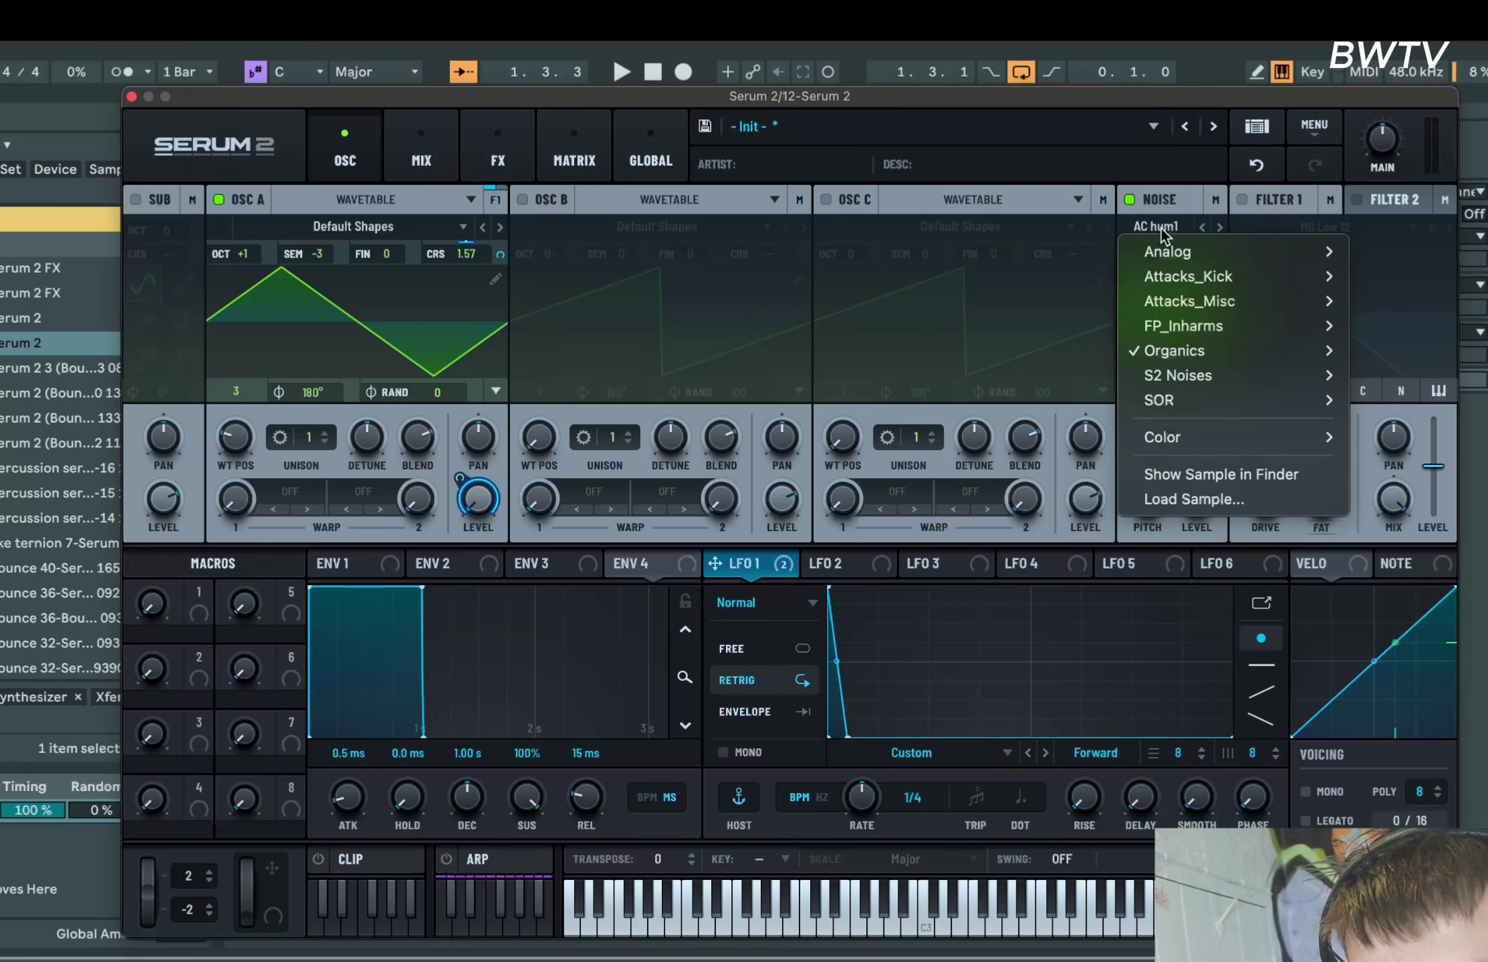
mouse_move(1213, 341)
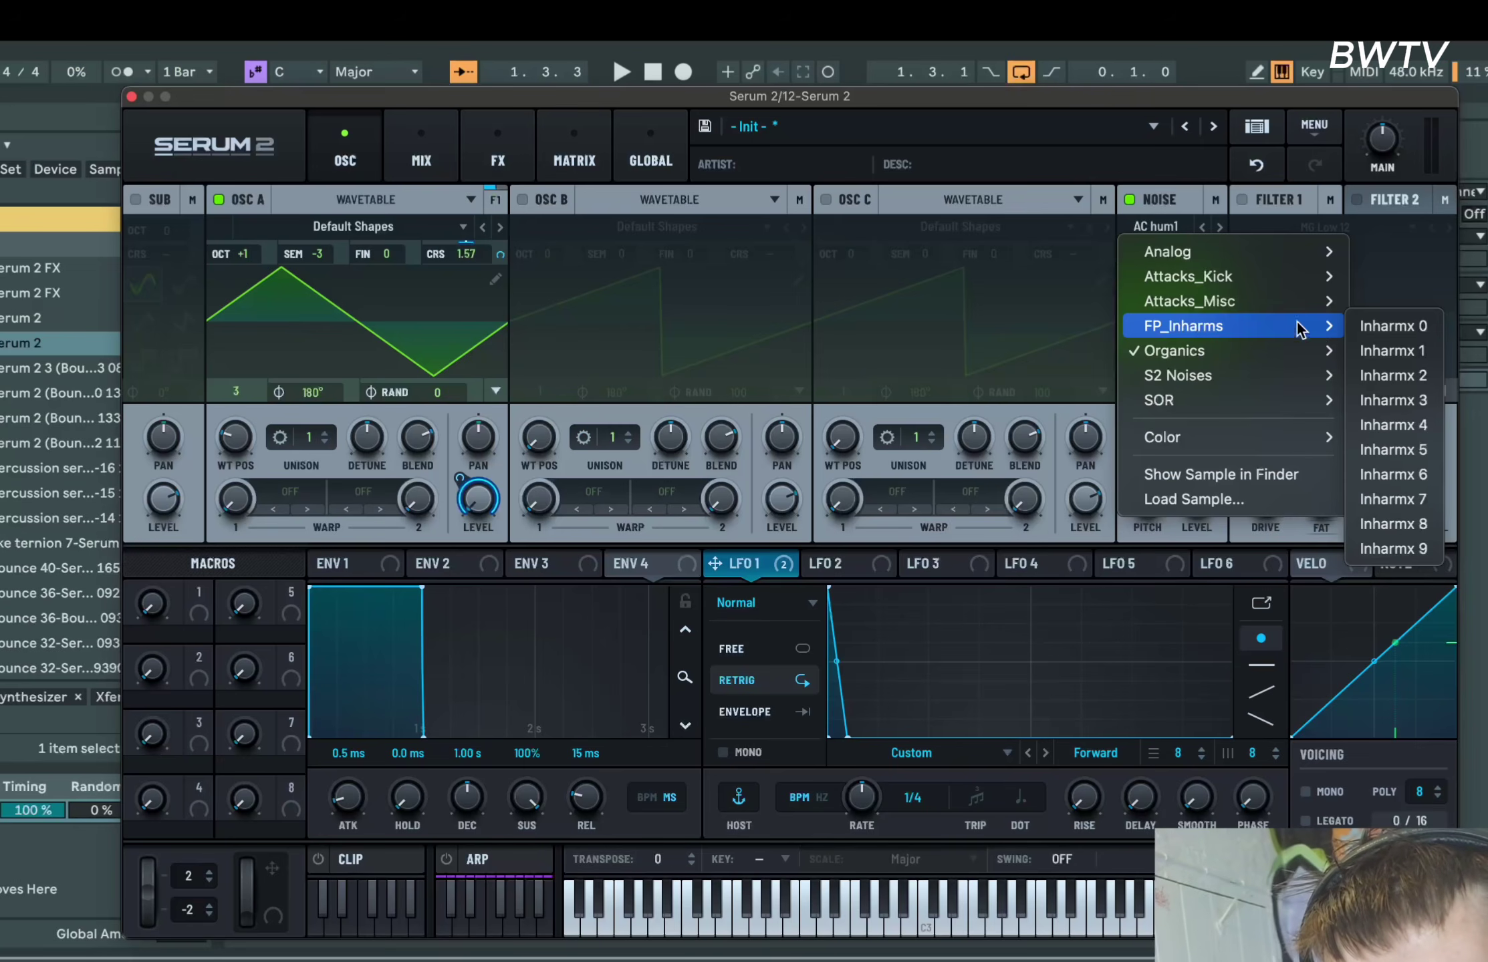
mouse_move(1283, 311)
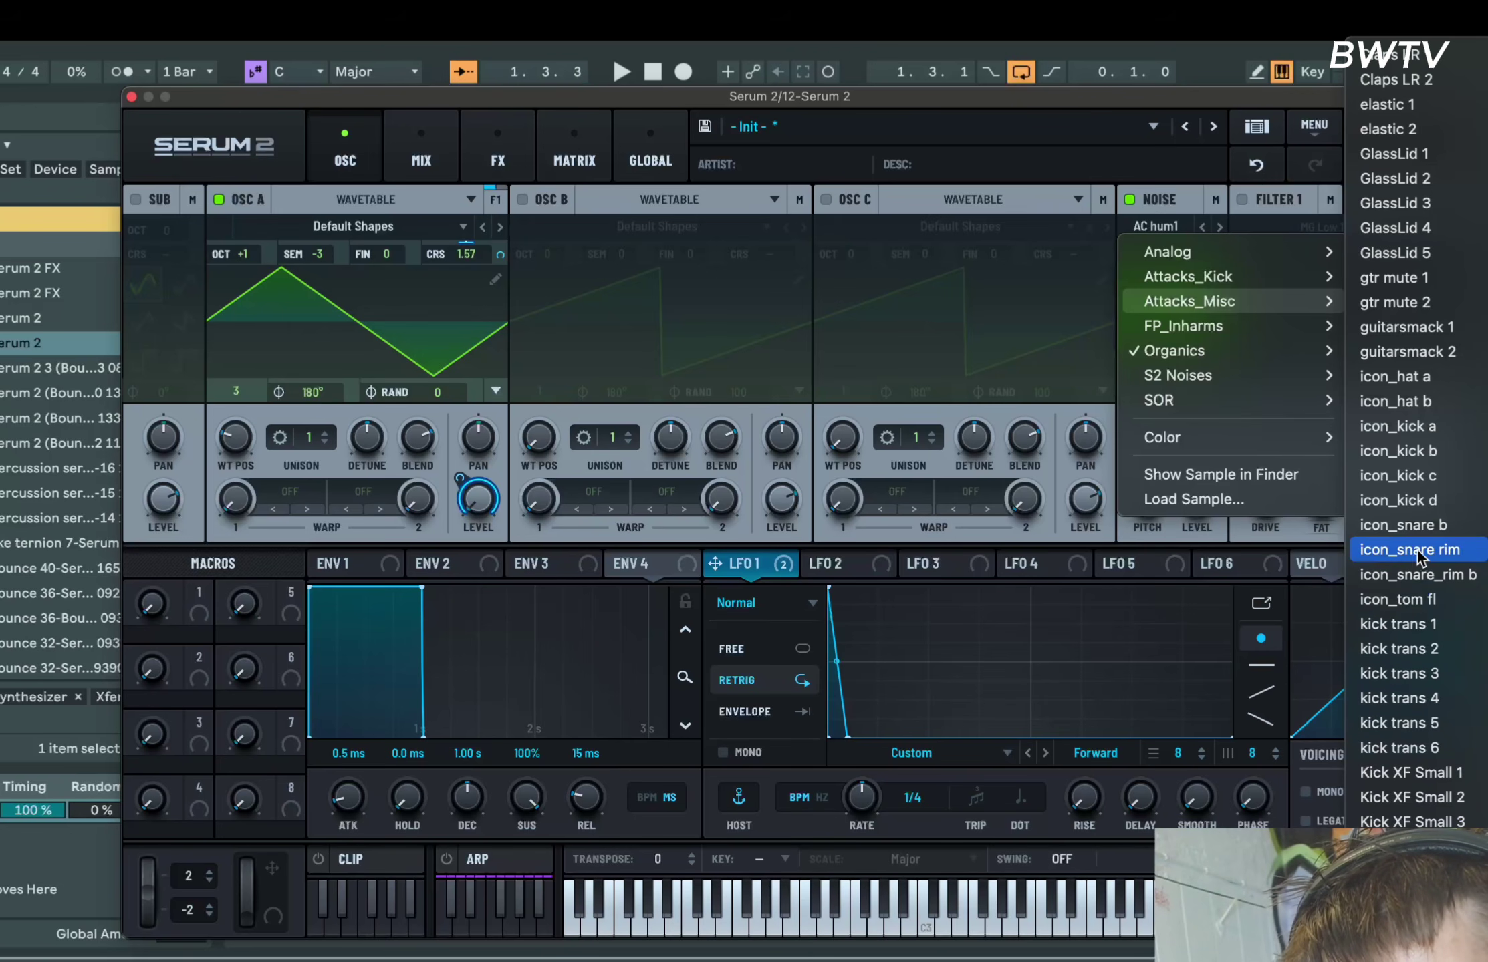
left_click(1438, 552)
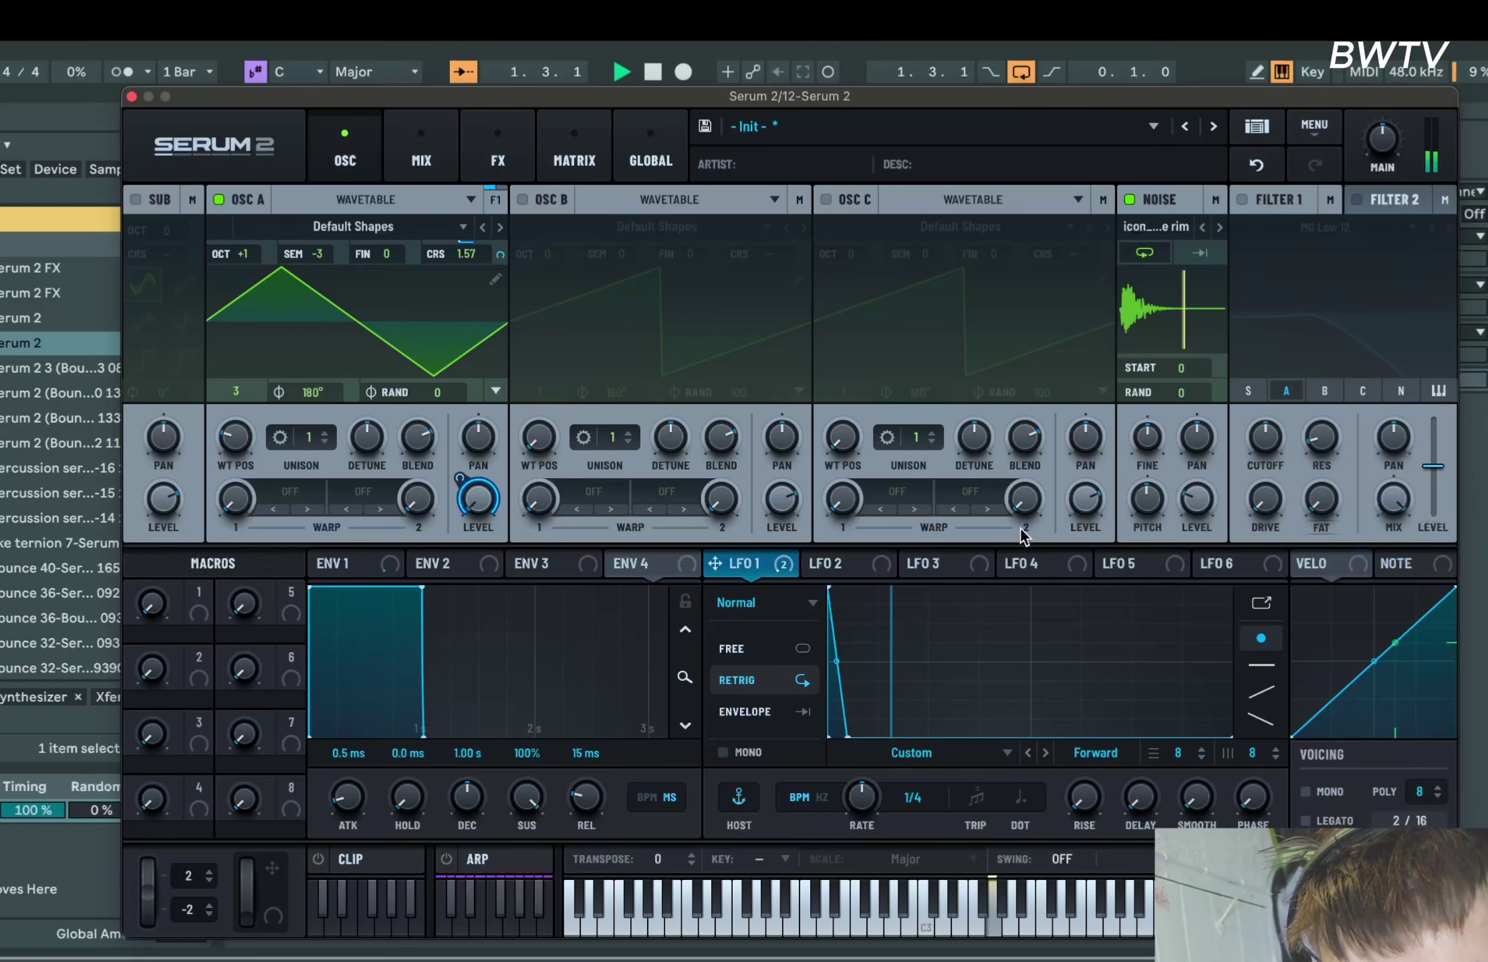
Assign LFO 2 to the noise oscillator's level and switch the noise sample to one-shot playback
left_click(829, 565)
left_click_drag(846, 572, 1196, 504)
left_click(1199, 254)
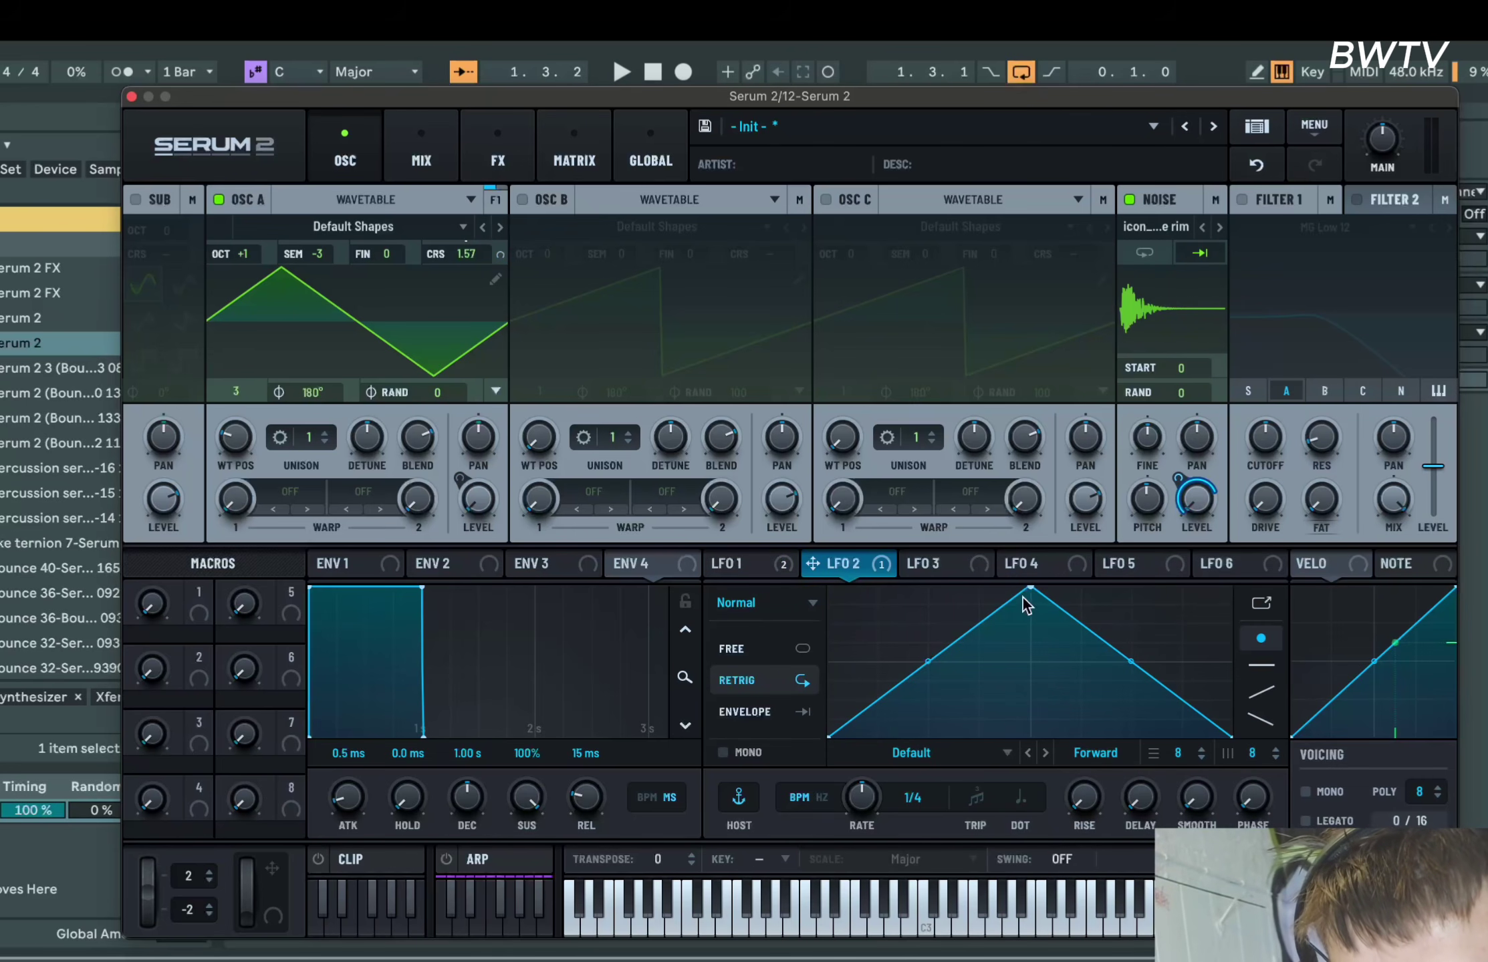
Shape LFO 2 into a downward ramp ending about a third of the way through its cycle, auditioning the result
left_click_drag(1035, 587, 784, 566)
double_click(882, 688)
key("space")
left_click_drag(882, 687, 963, 796)
key("space")
key("space")
key("space")
key("space")
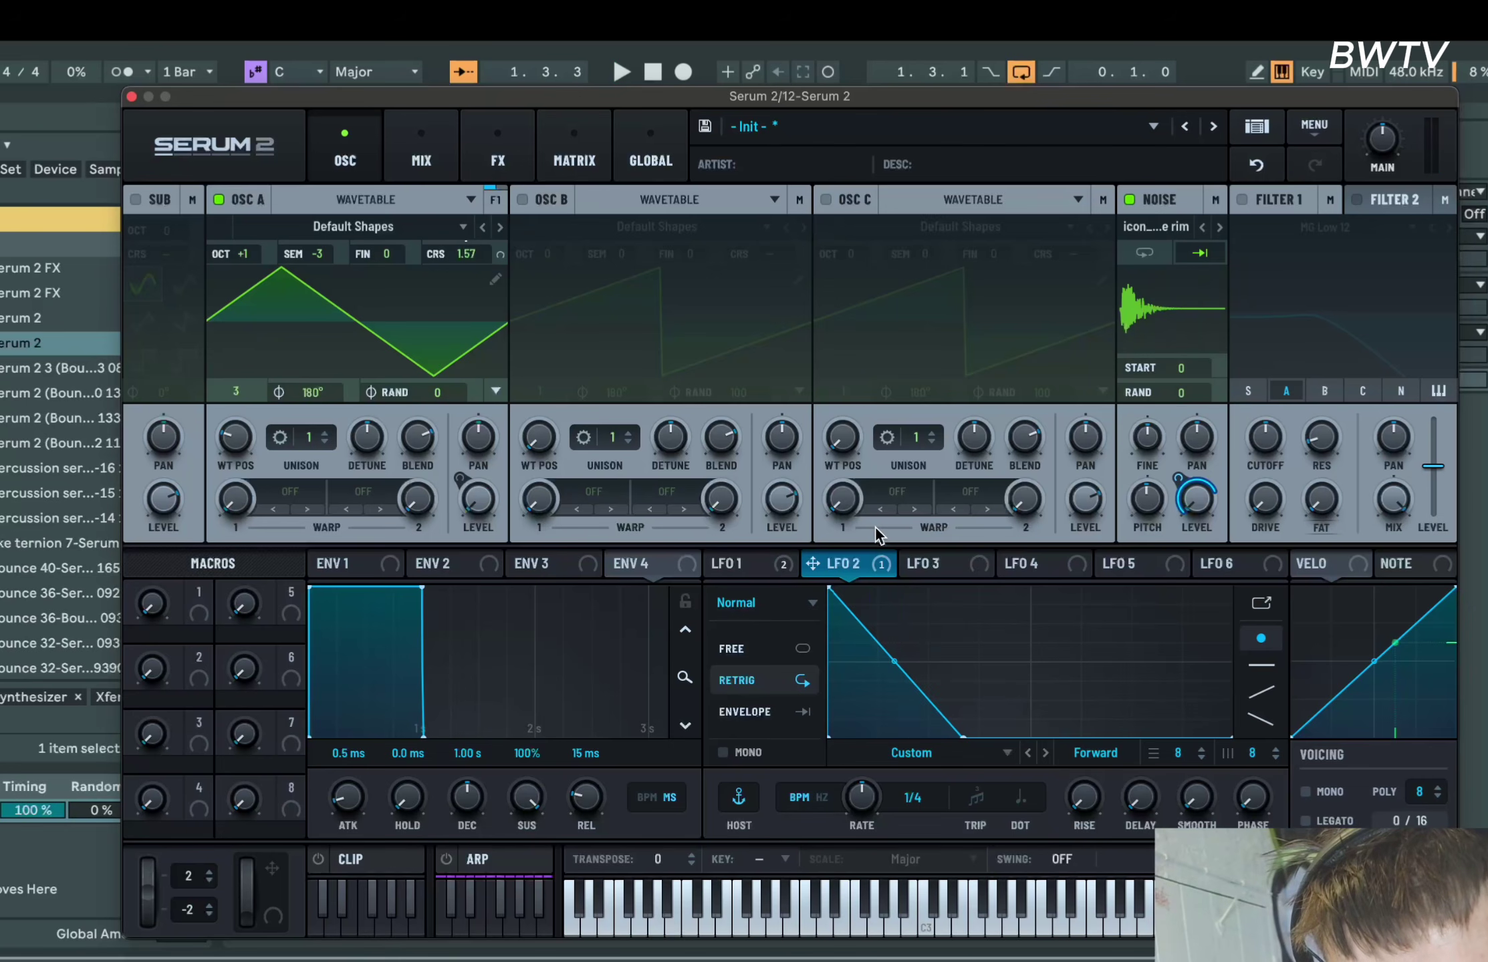
Reduce LFO 1's modulation amount on oscillator A's level and audition the balance
left_click(744, 567)
key("space")
left_click_drag(466, 486, 465, 533)
key("space")
key("space")
key("space")
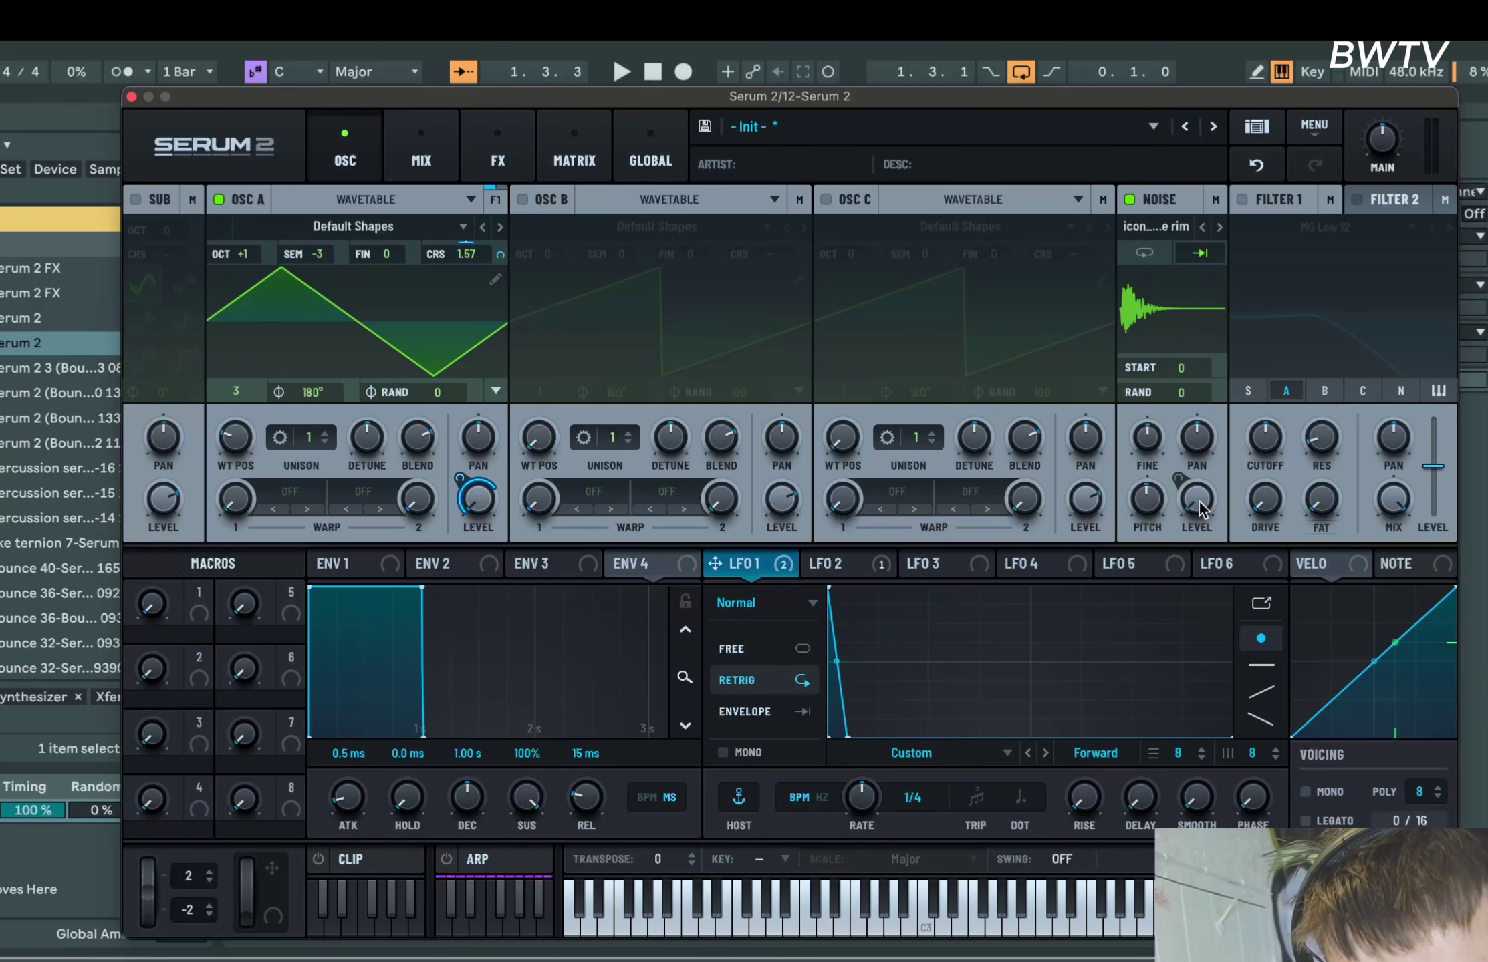
Audition the neighbouring attack samples in the noise oscillator and settle on icon_snare_rim b
key("space")
left_click(1220, 227)
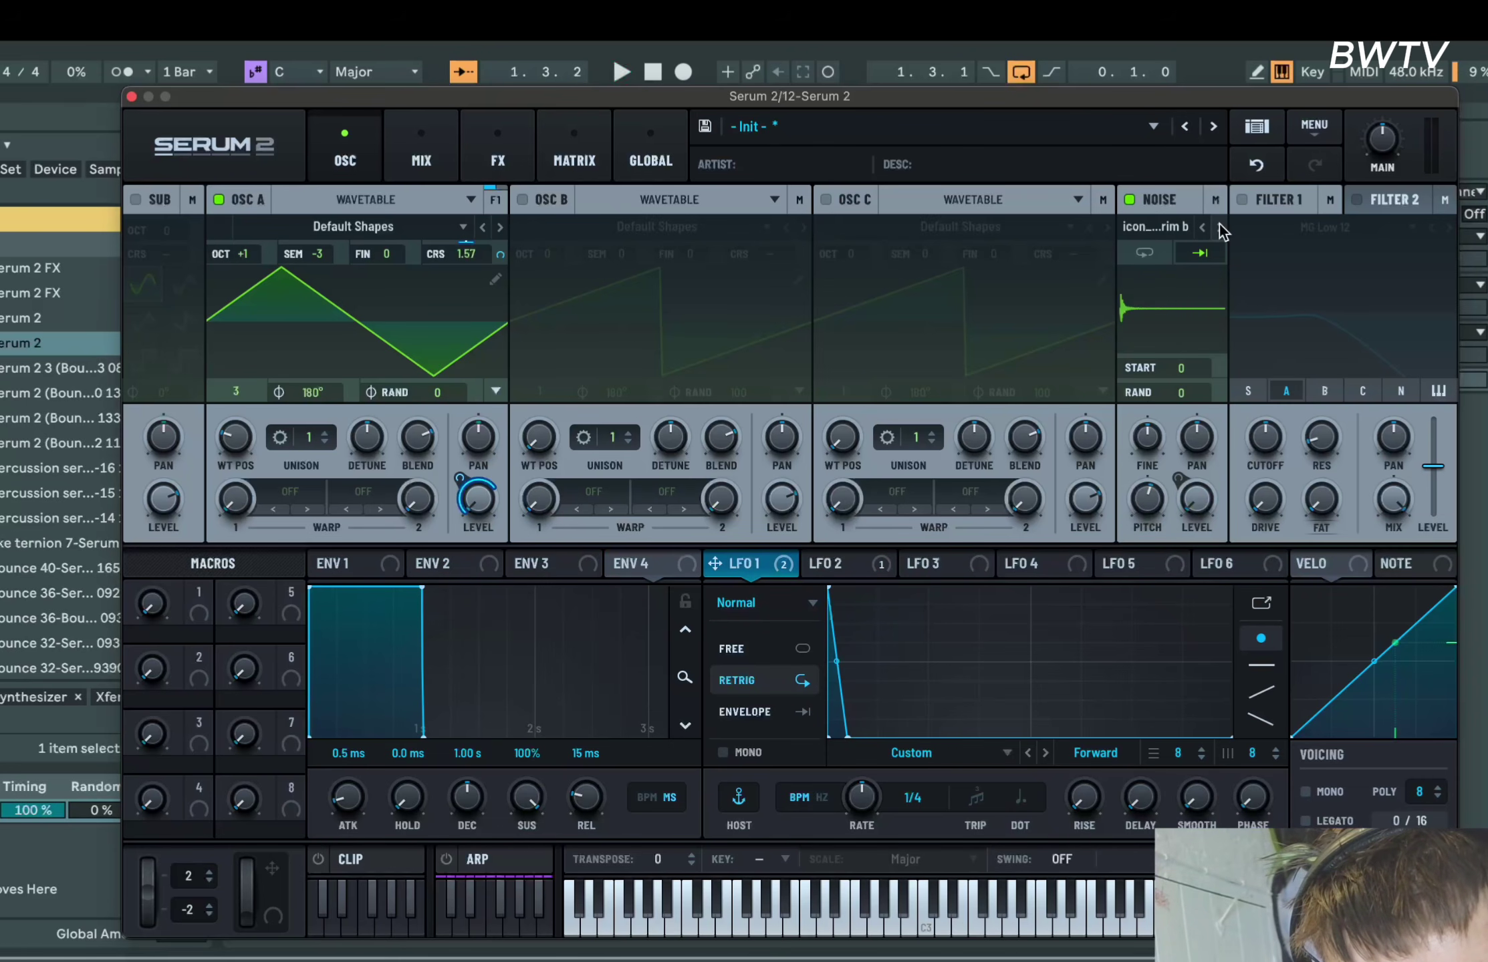
key("space")
left_click(1219, 228)
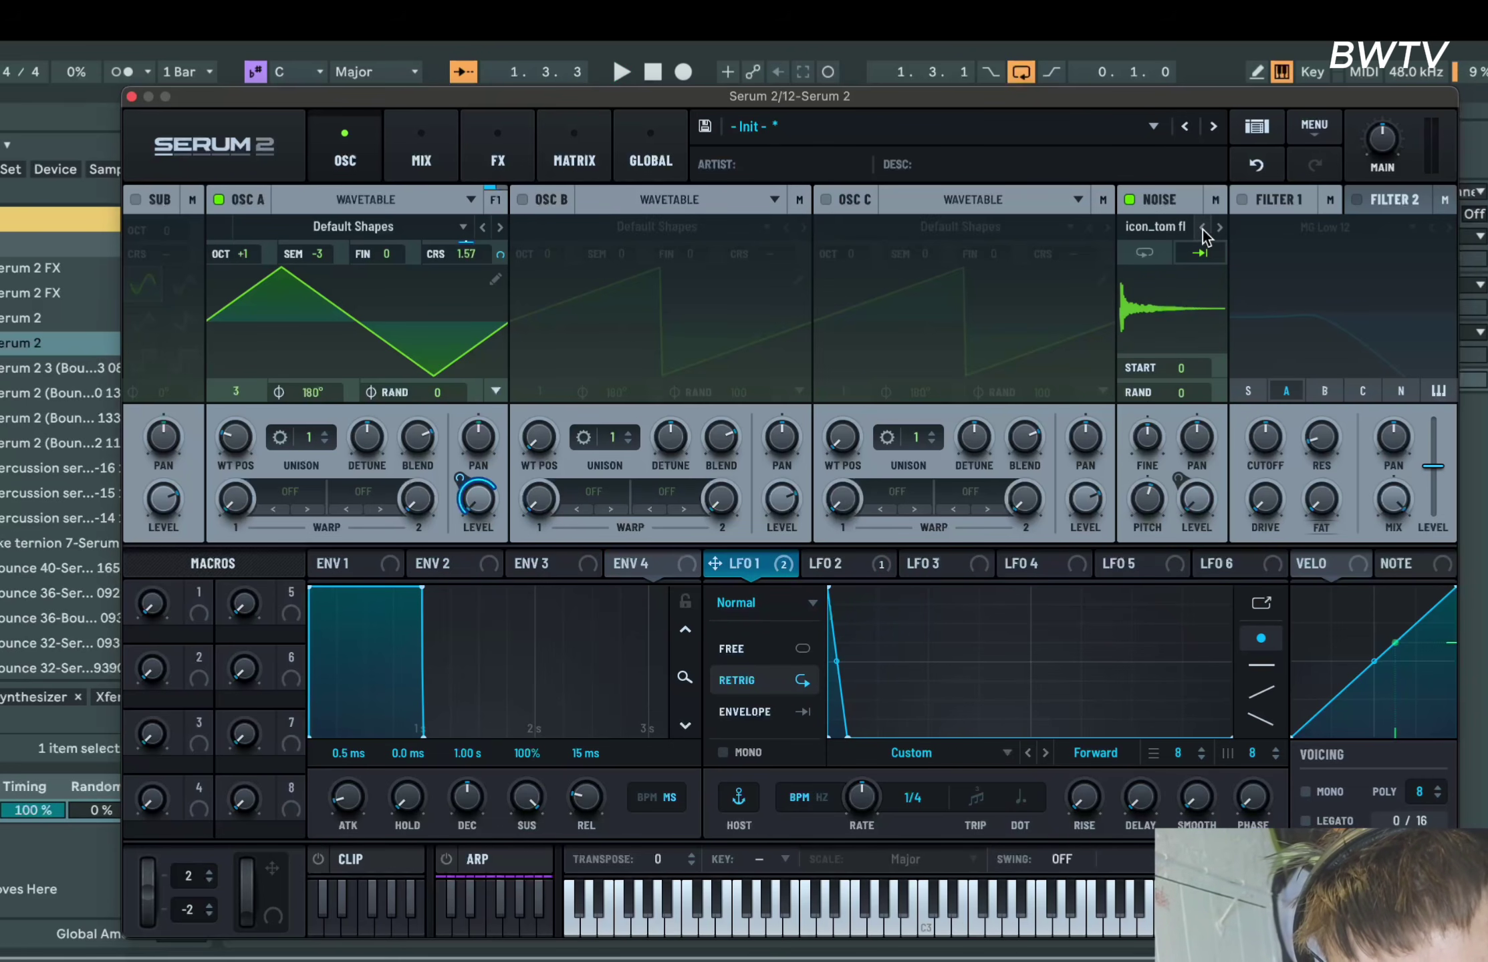
left_click(1218, 227)
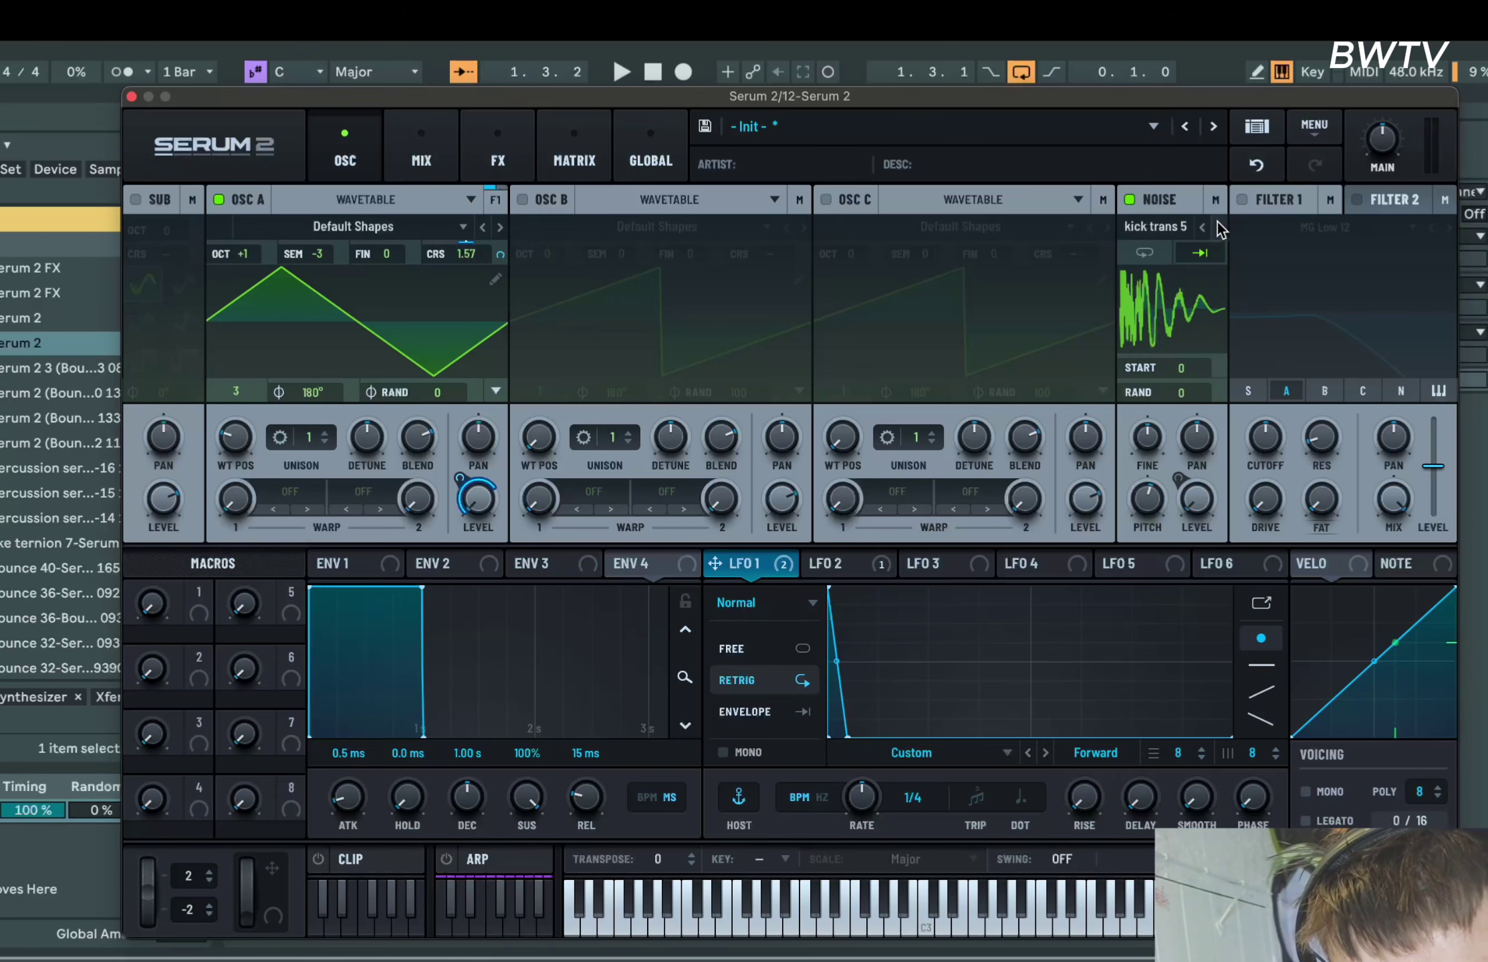
key("space")
key("space")
key("space")
left_click(1202, 228)
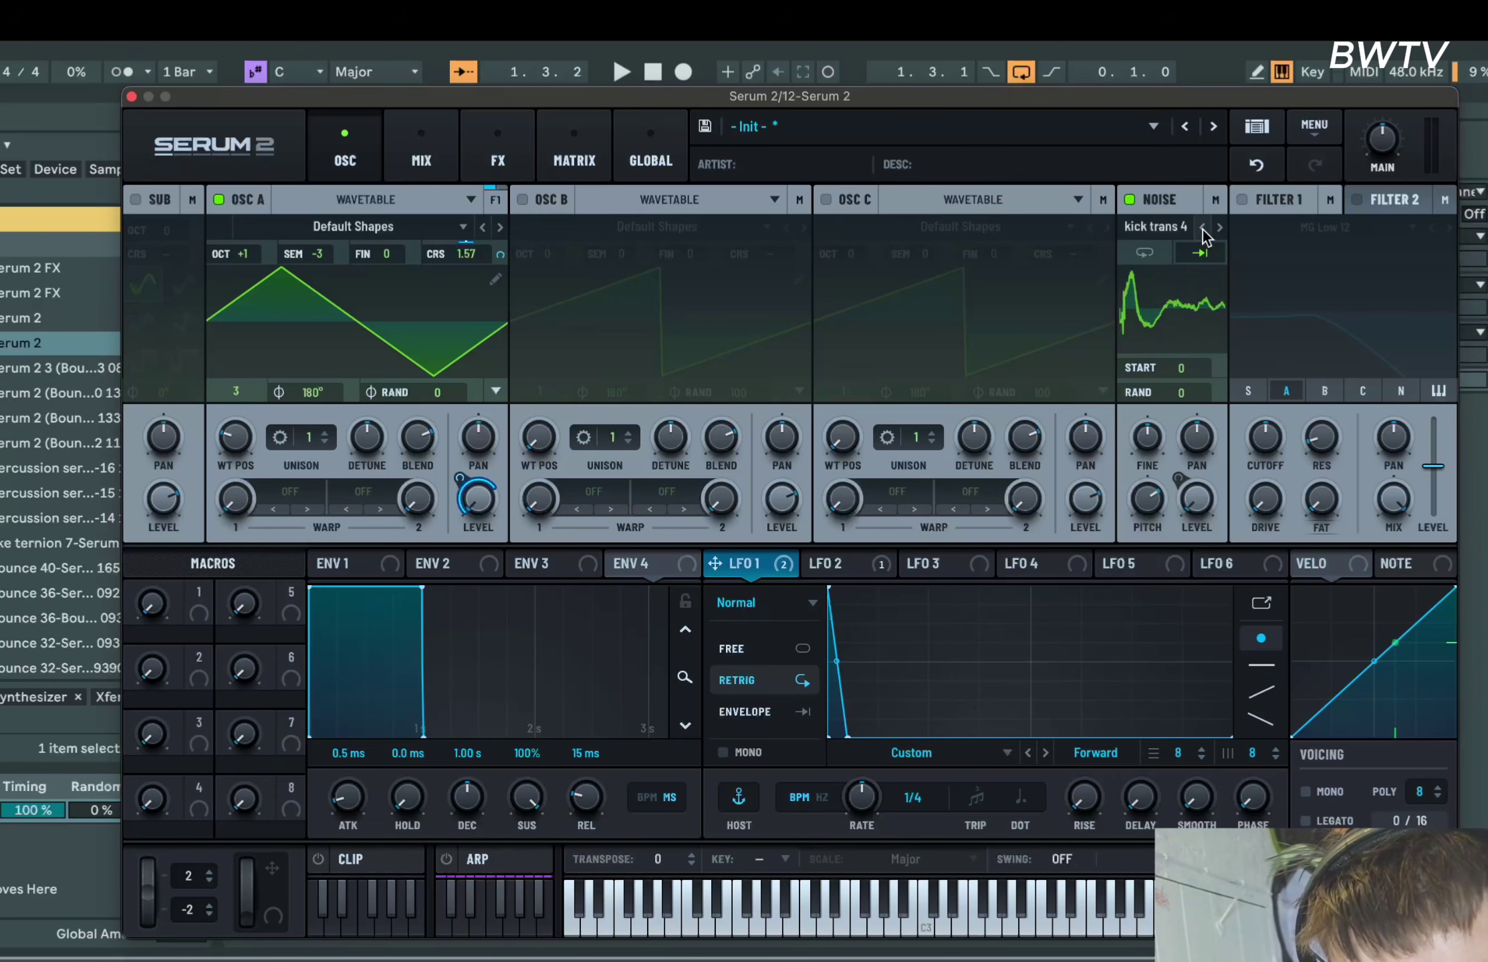
key("space")
left_click(1203, 229)
left_click(1202, 228)
left_click(1203, 229)
left_click(1202, 228)
key("space")
left_click(1202, 228)
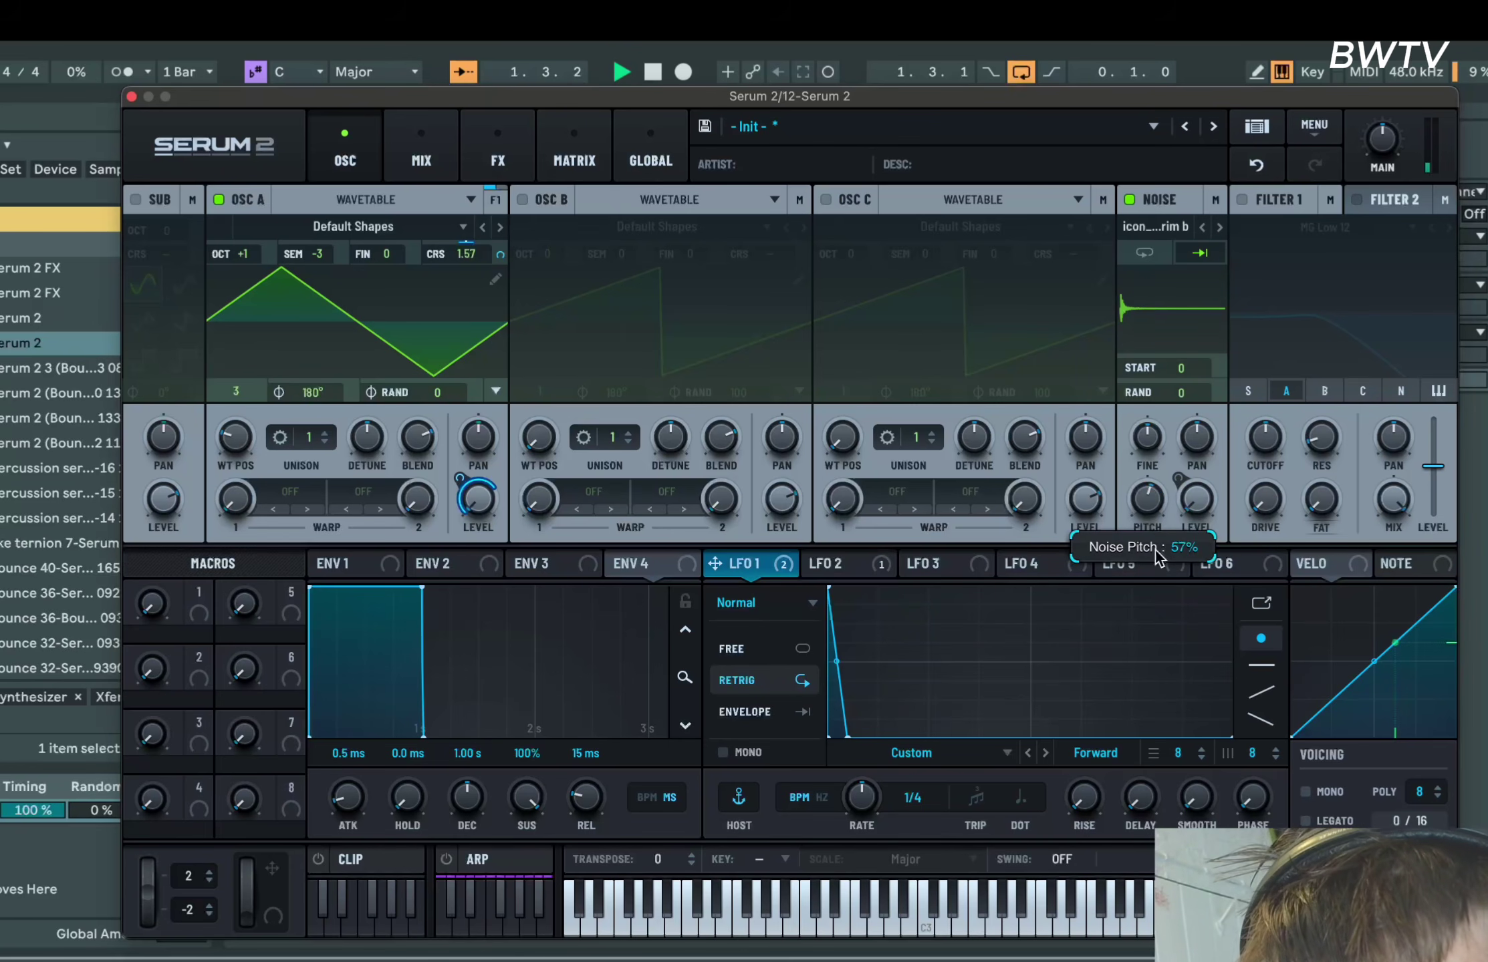
left_click(1169, 231)
mouse_move(1190, 302)
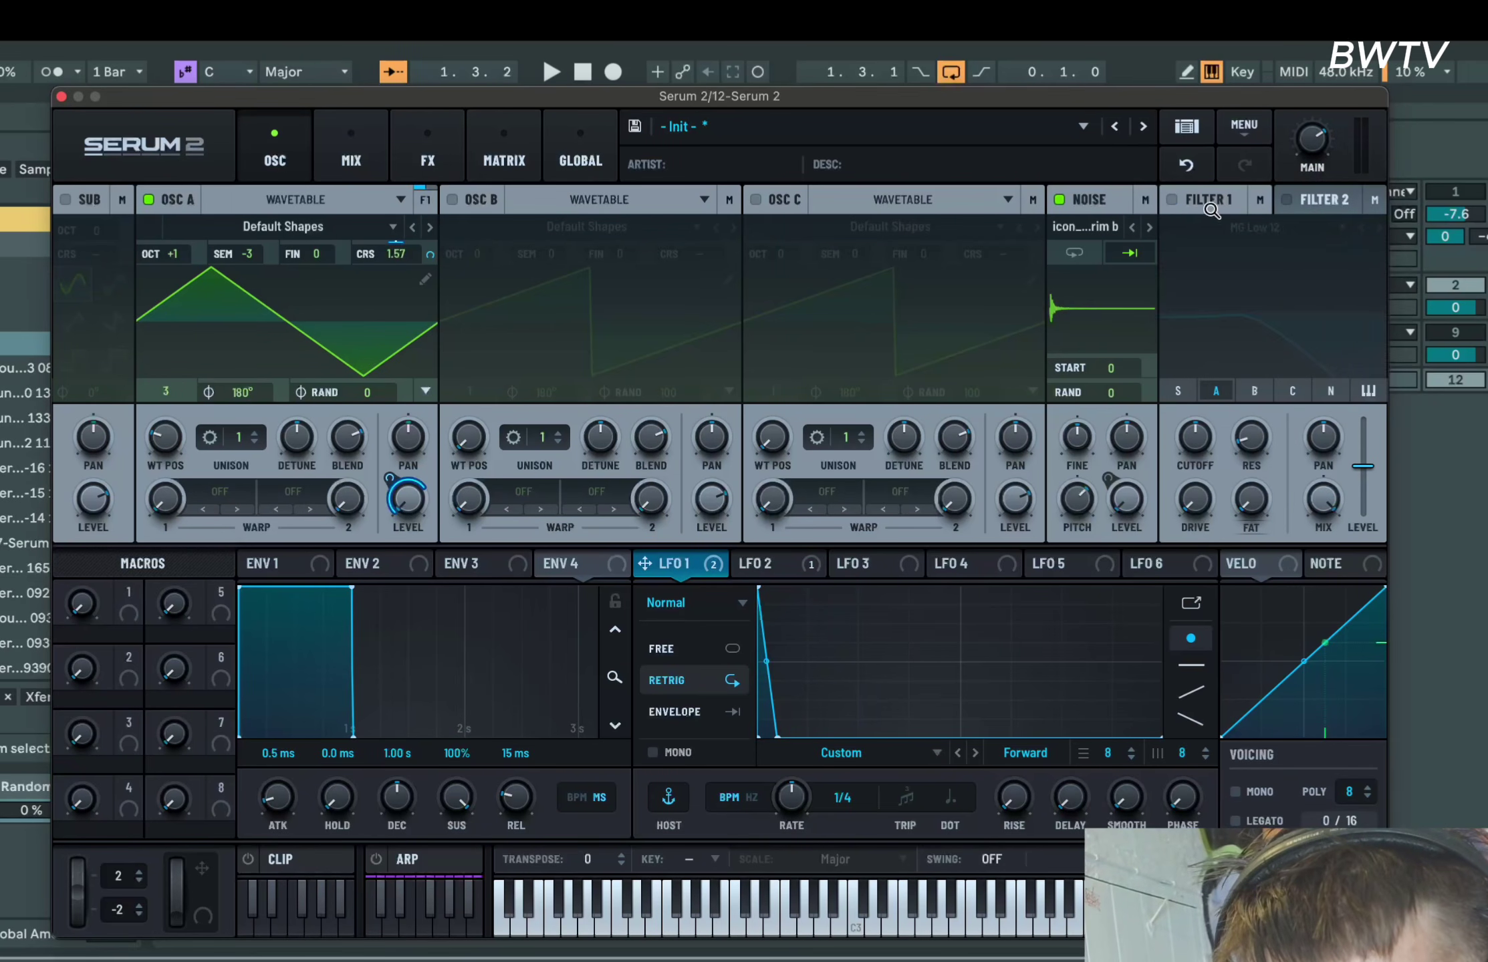
Enable Filter 1 with the High 24 type and raise its resonance and cutoff
left_click(1242, 200)
left_click(1288, 228)
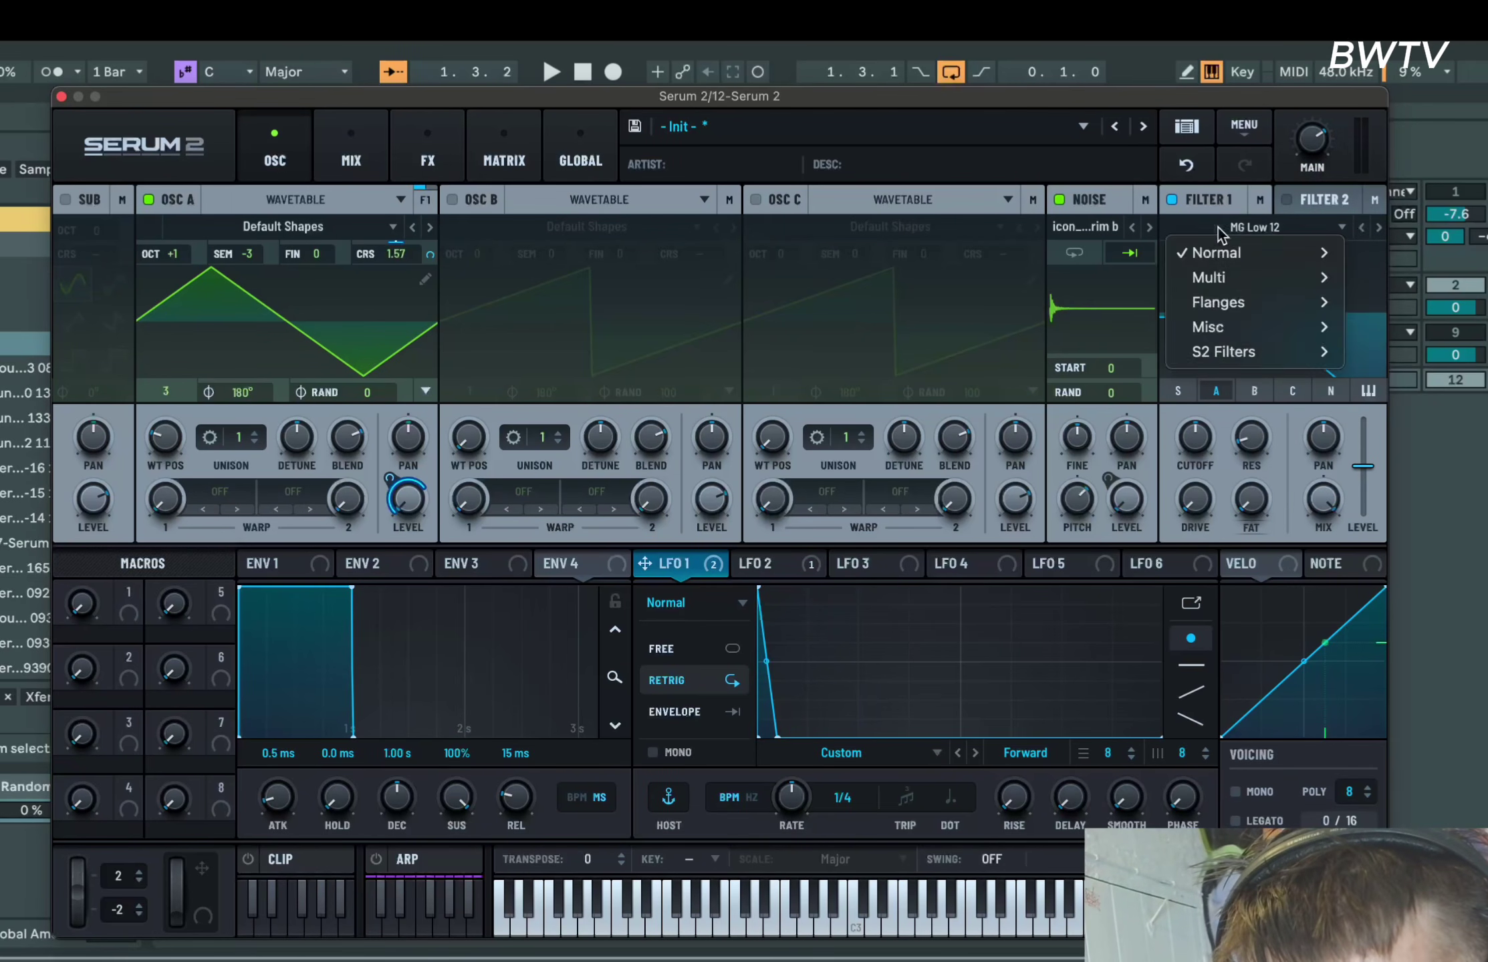
left_click(1378, 226)
left_click(1378, 228)
left_click(1378, 228)
left_click(1379, 227)
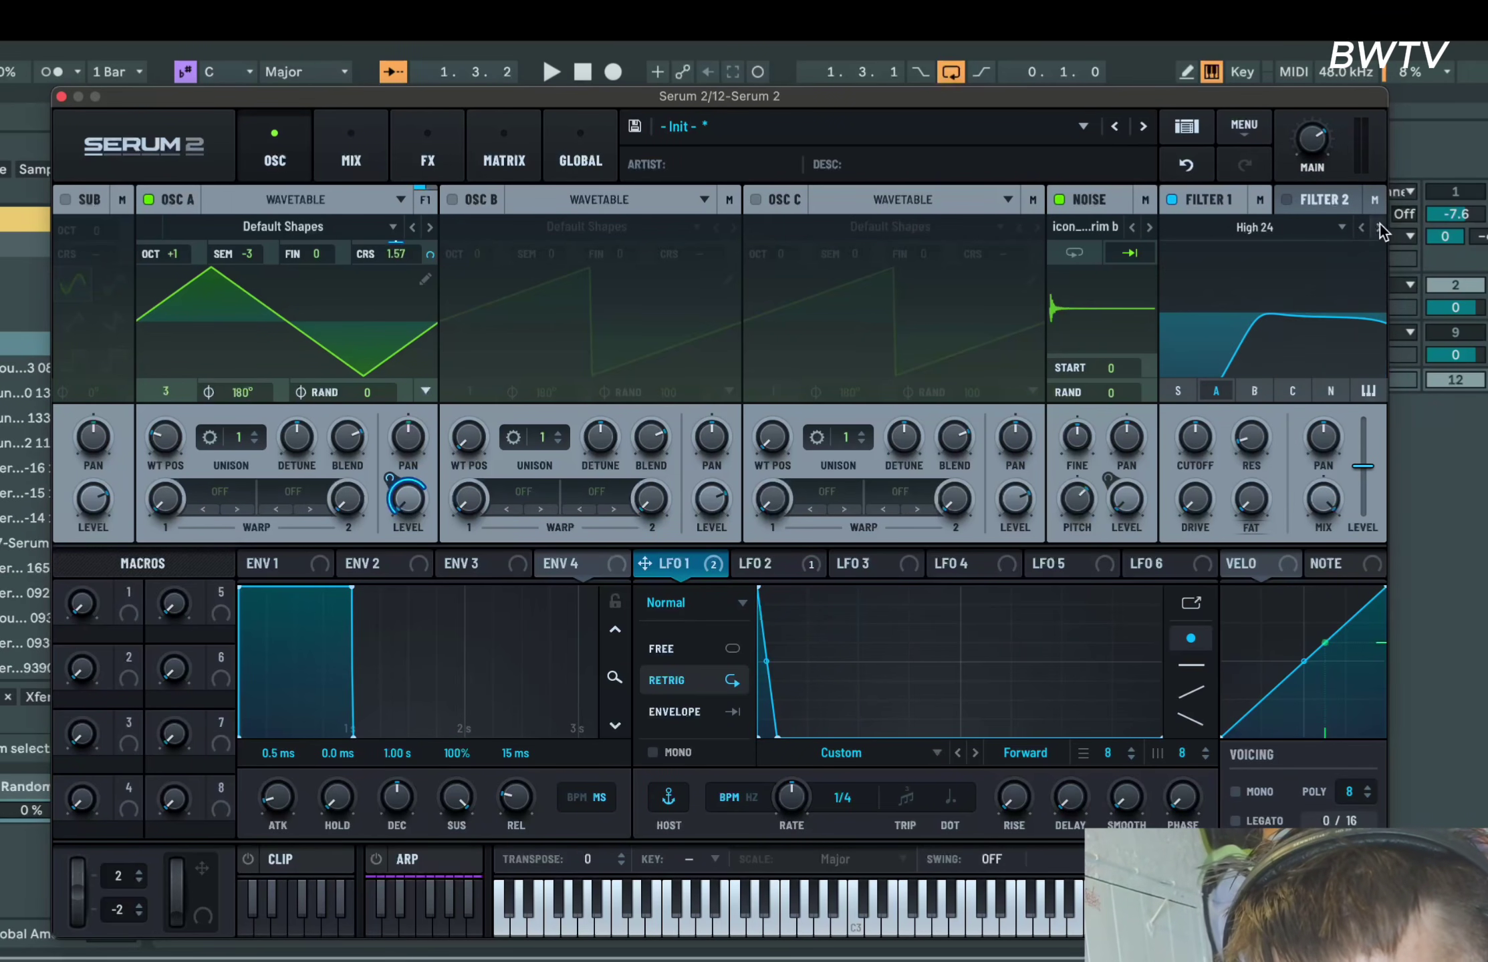
left_click_drag(1250, 438, 1207, 441)
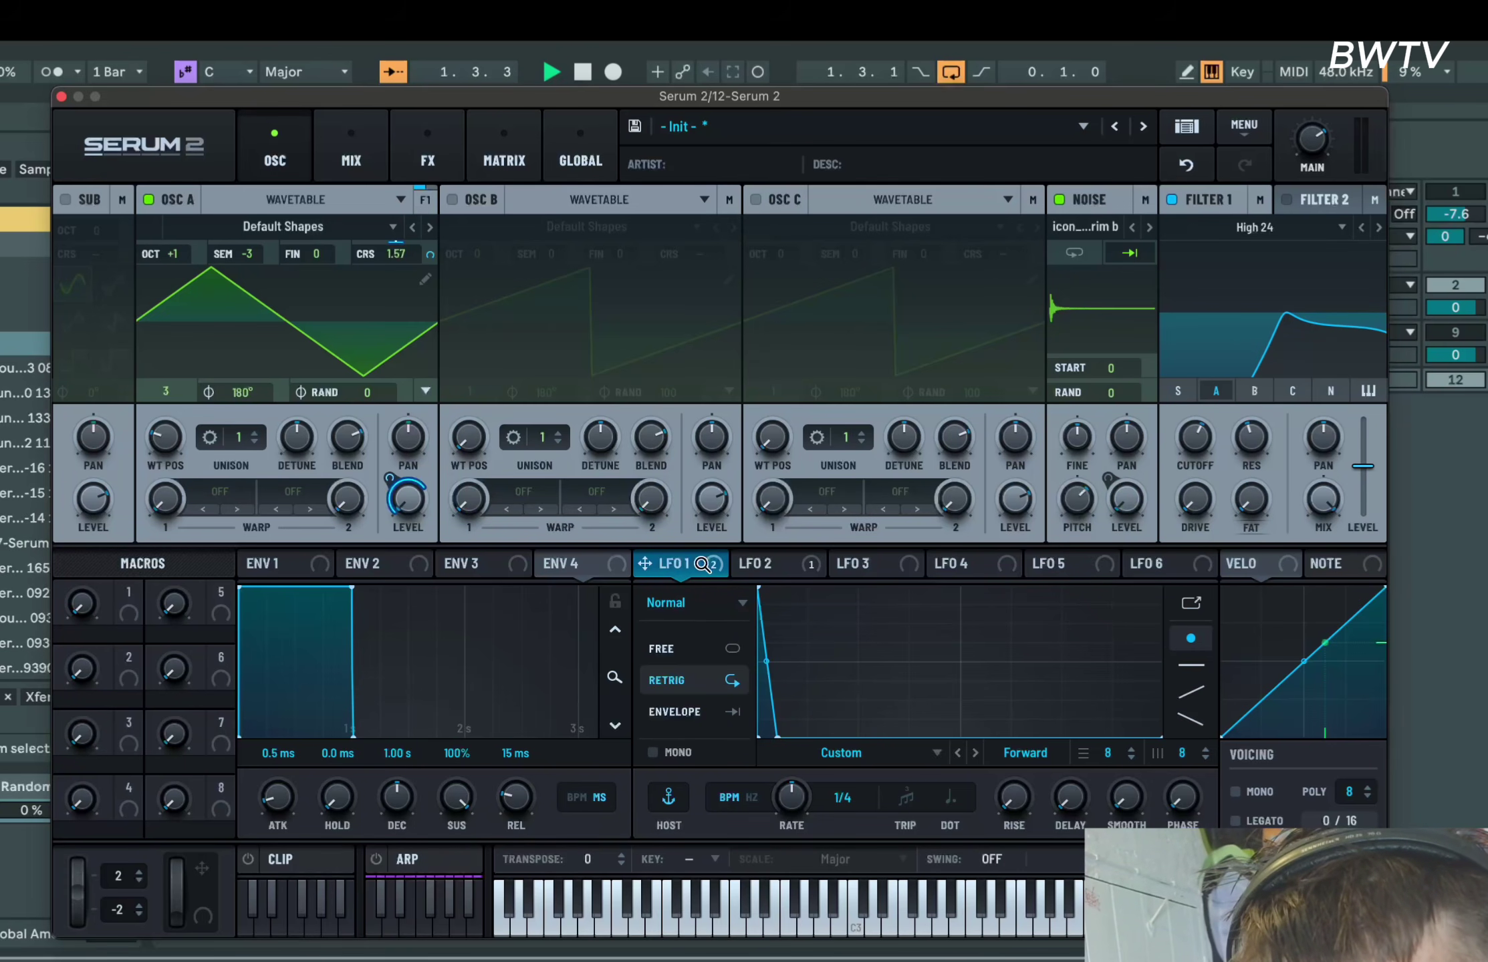
Assign LFO 1 to Filter 1's fat and cutoff controls and audition the result
left_click_drag(695, 564, 1200, 474)
mouse_move(1199, 446)
key("space")
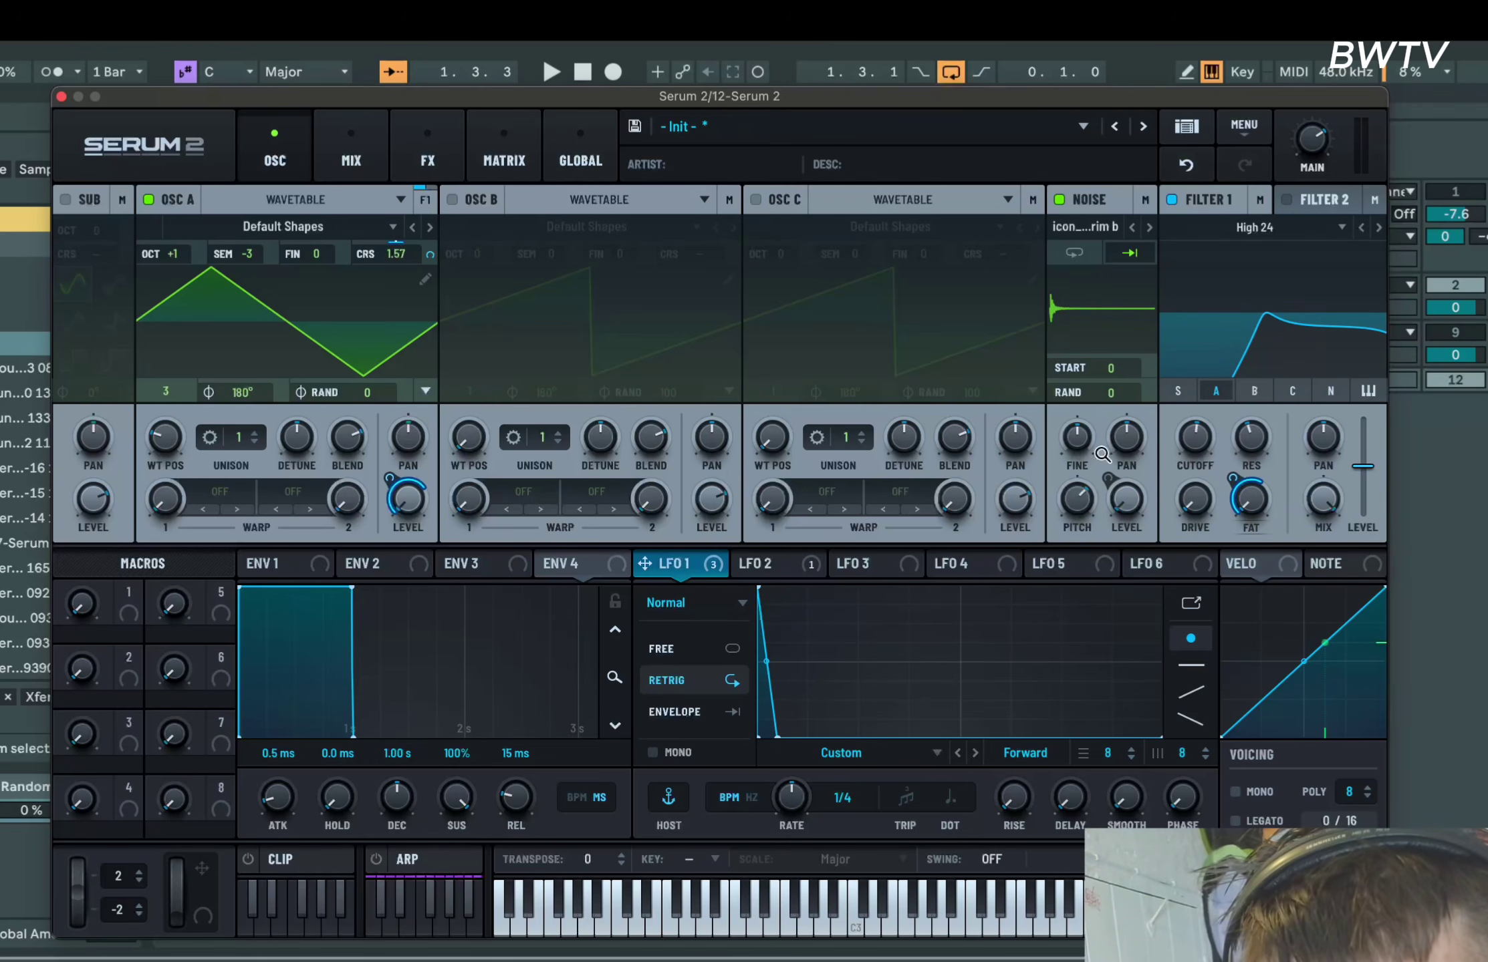
left_click_drag(701, 567, 1203, 444)
key("space")
key("space")
key("space")
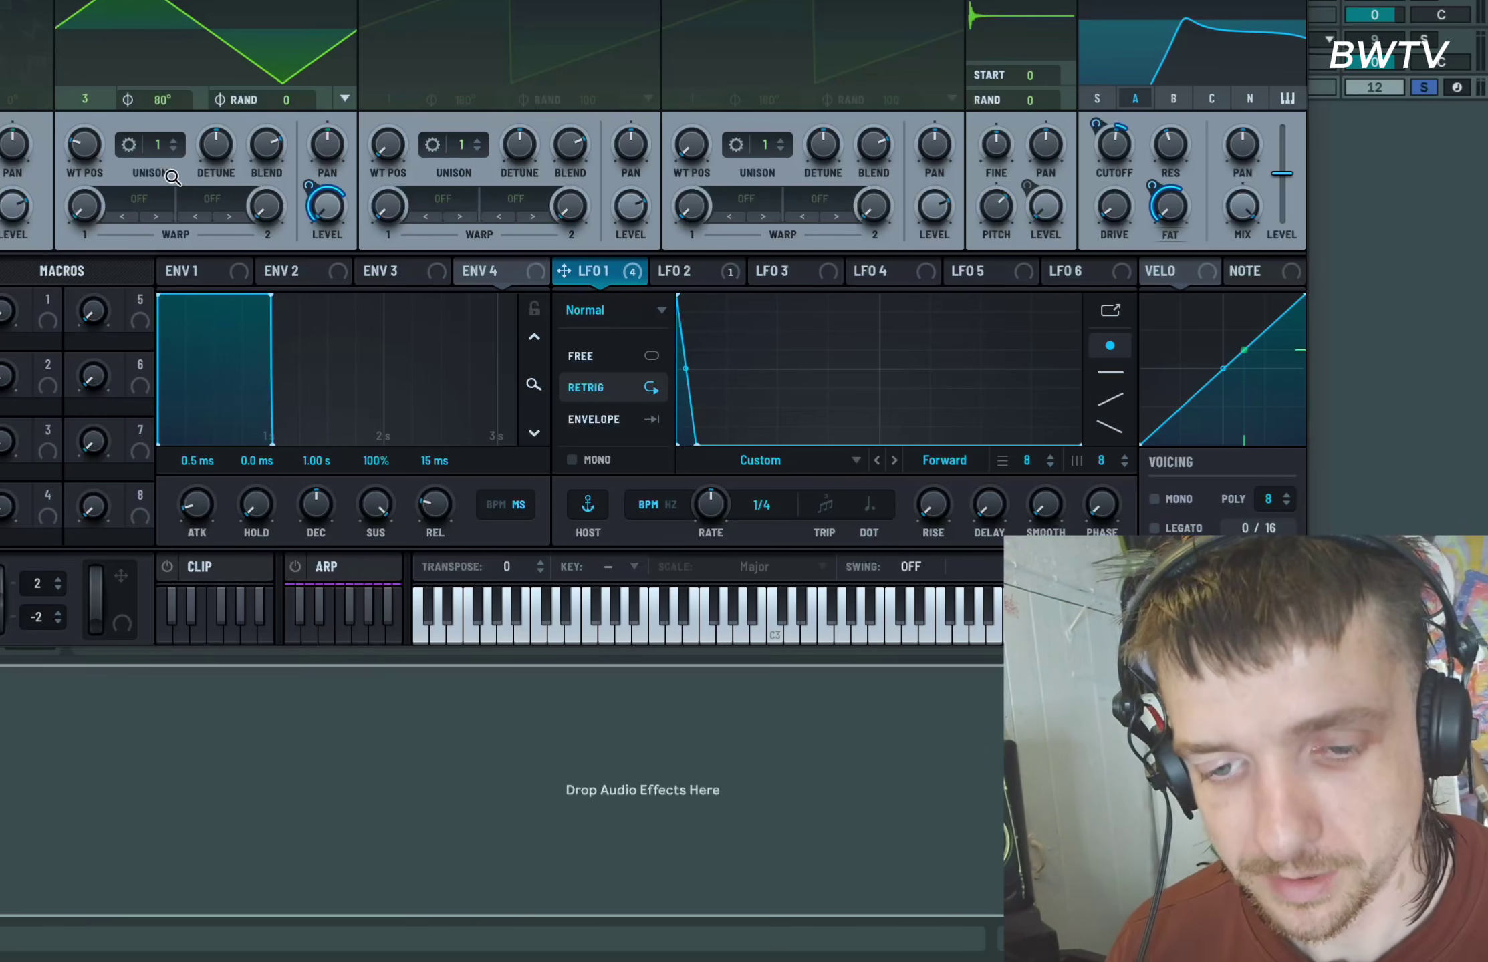
Add a compressor to the main effects chain and set it to multiband mode
left_click(267, 2)
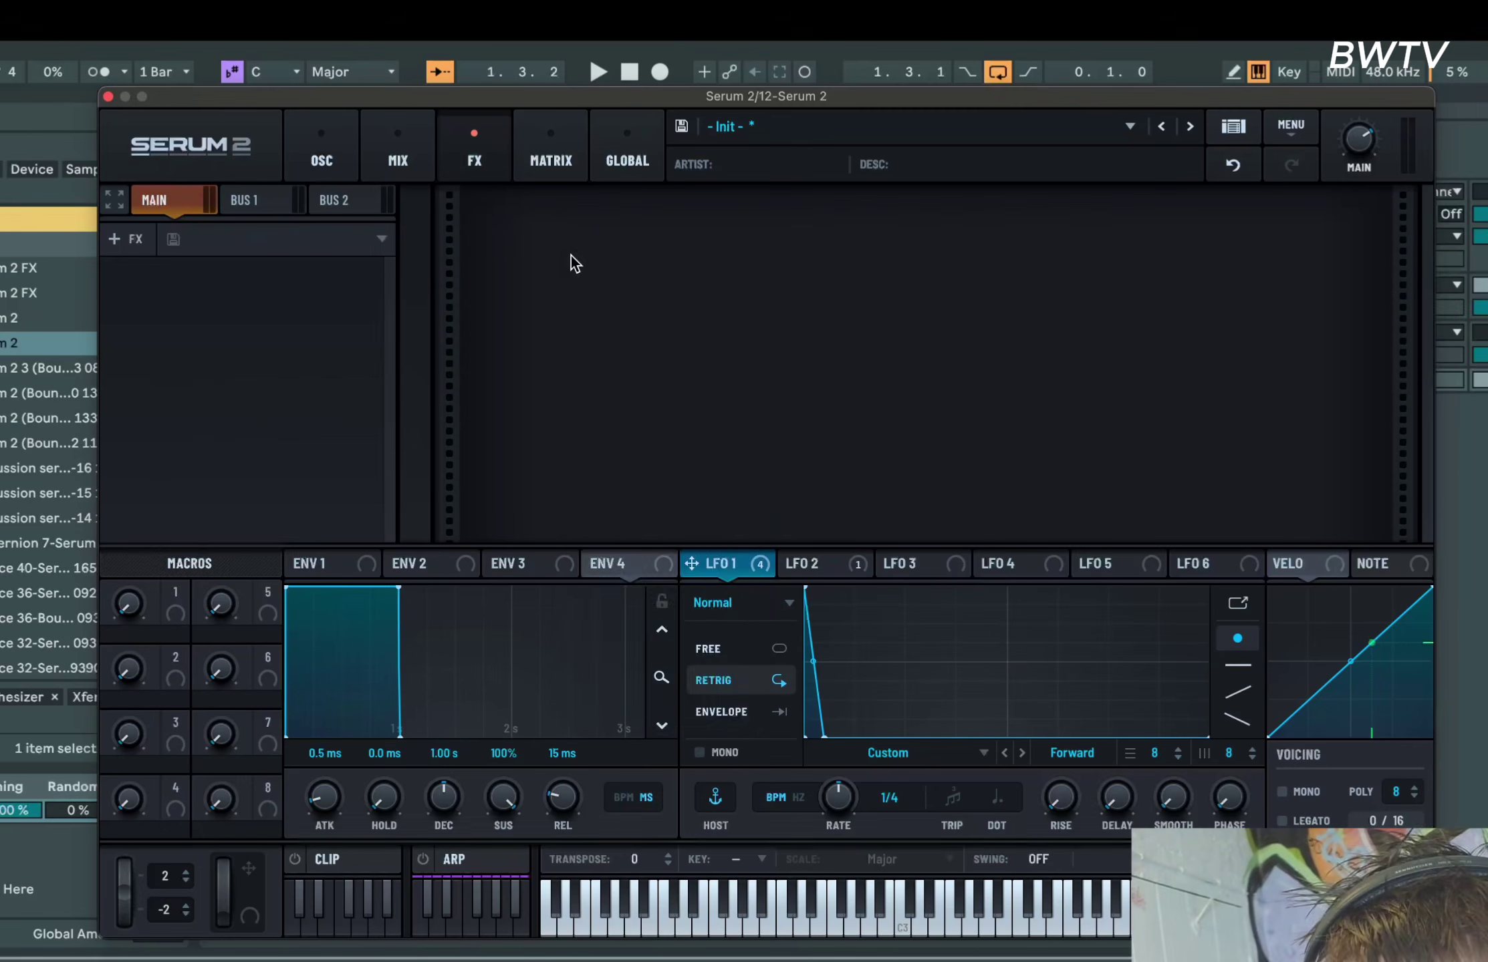
left_click(447, 0)
left_click(487, 52)
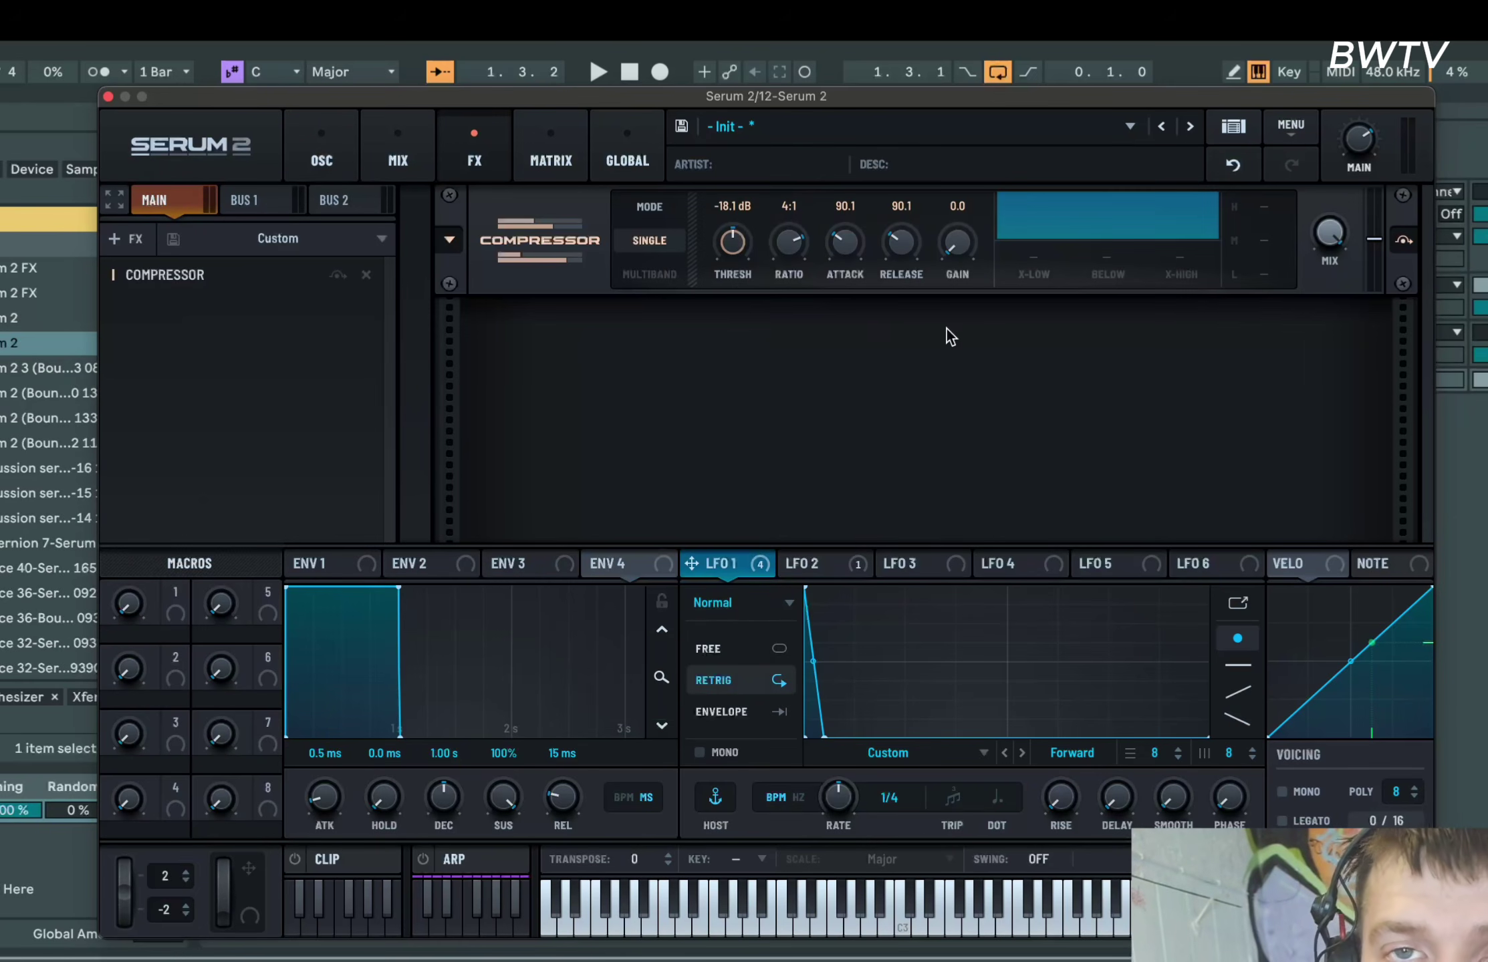
left_click(649, 274)
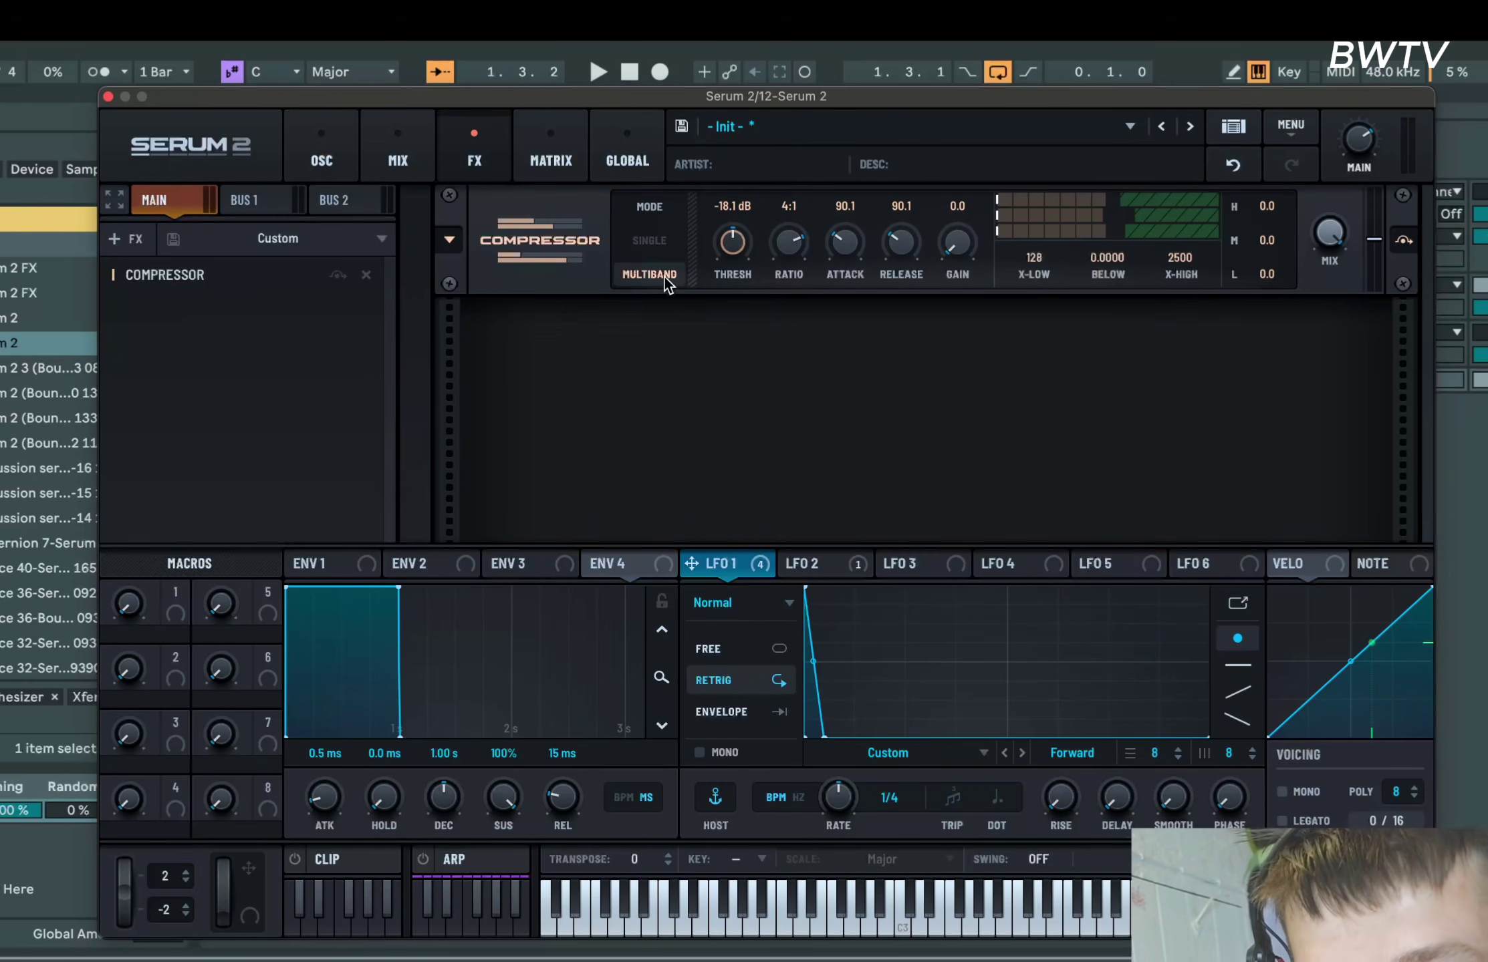
Set the compressor's attack to 19.5, release to 156.4 and gain to 9.8
left_click_drag(845, 242, 927, 221)
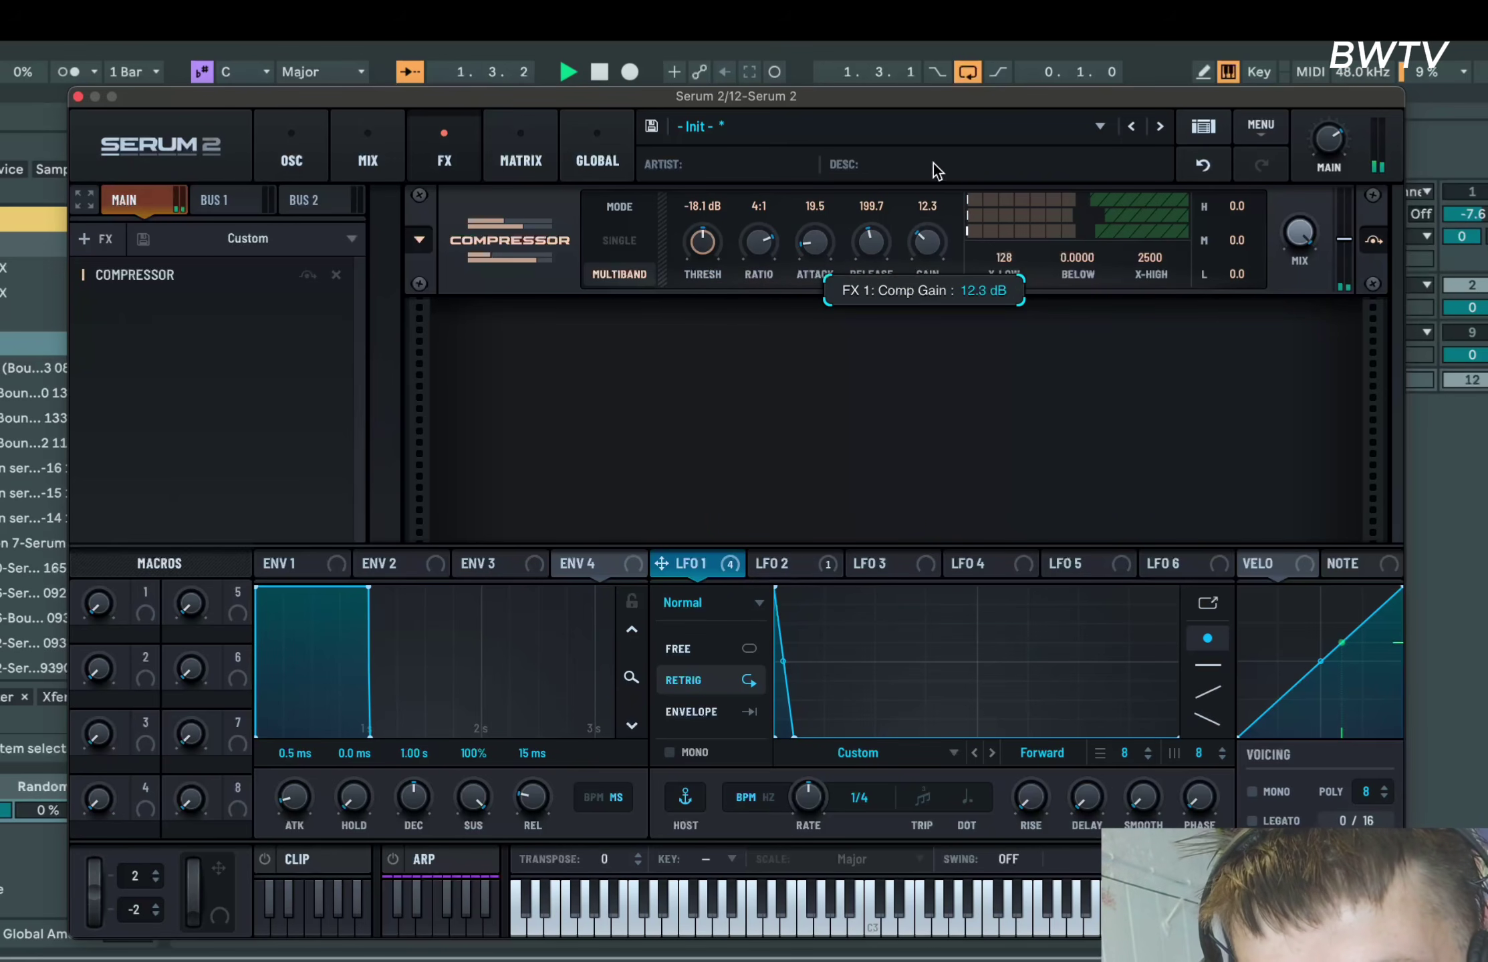
left_click_drag(933, 162, 933, 178)
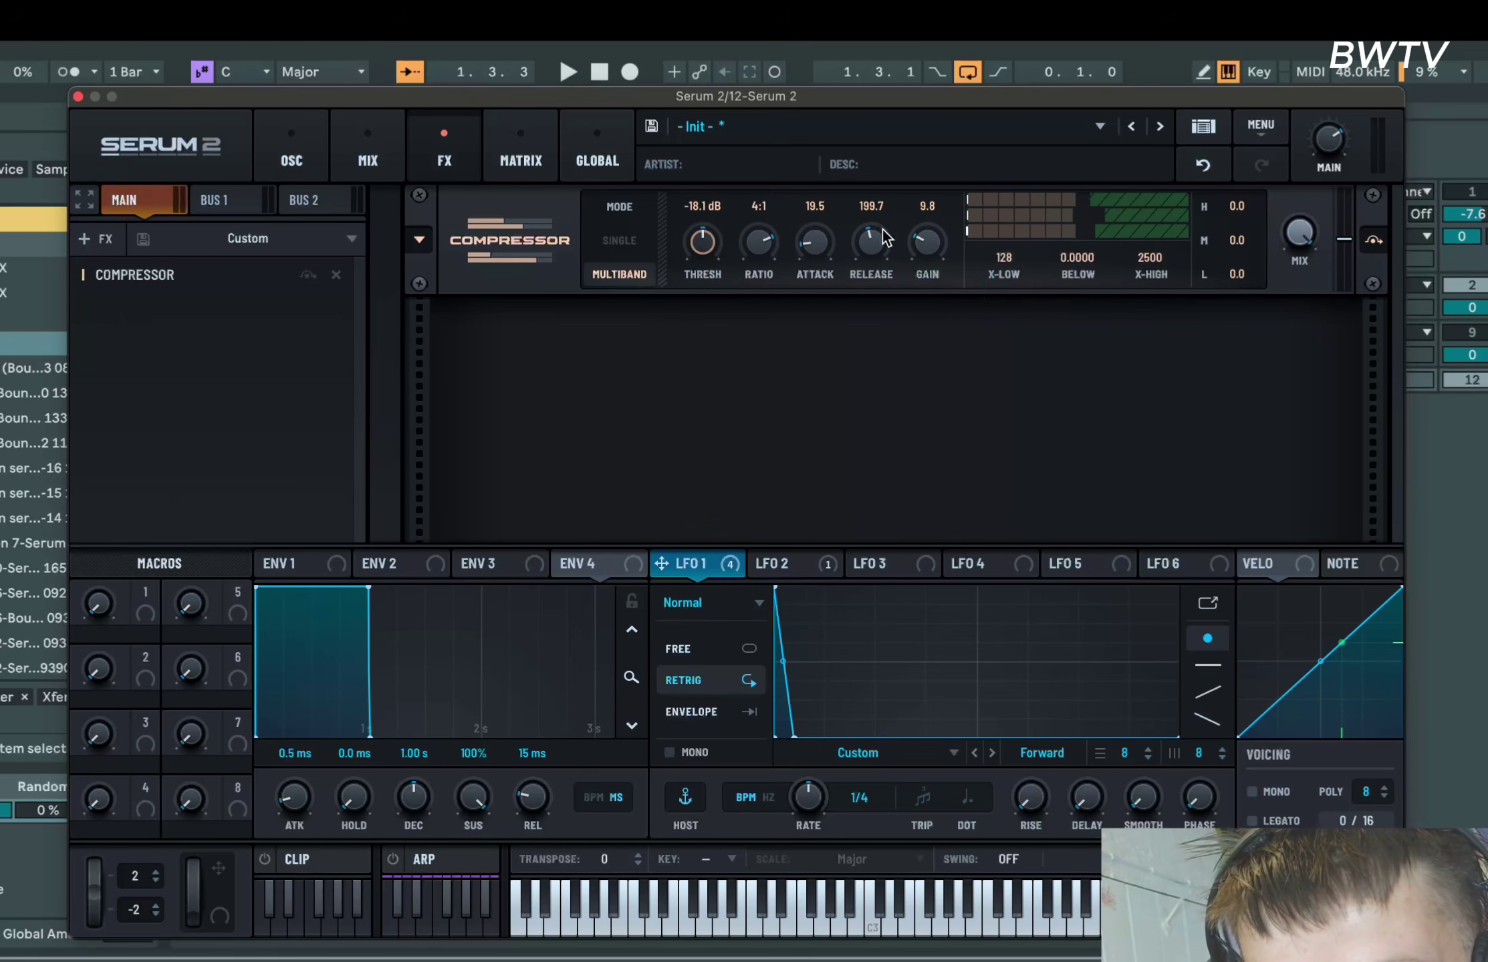
mouse_move(876, 233)
left_mouse_down()
mouse_move(876, 267)
mouse_move(876, 244)
left_mouse_up()
Add a Softclip distortion after the compressor and raise its drive
right_click(736, 357)
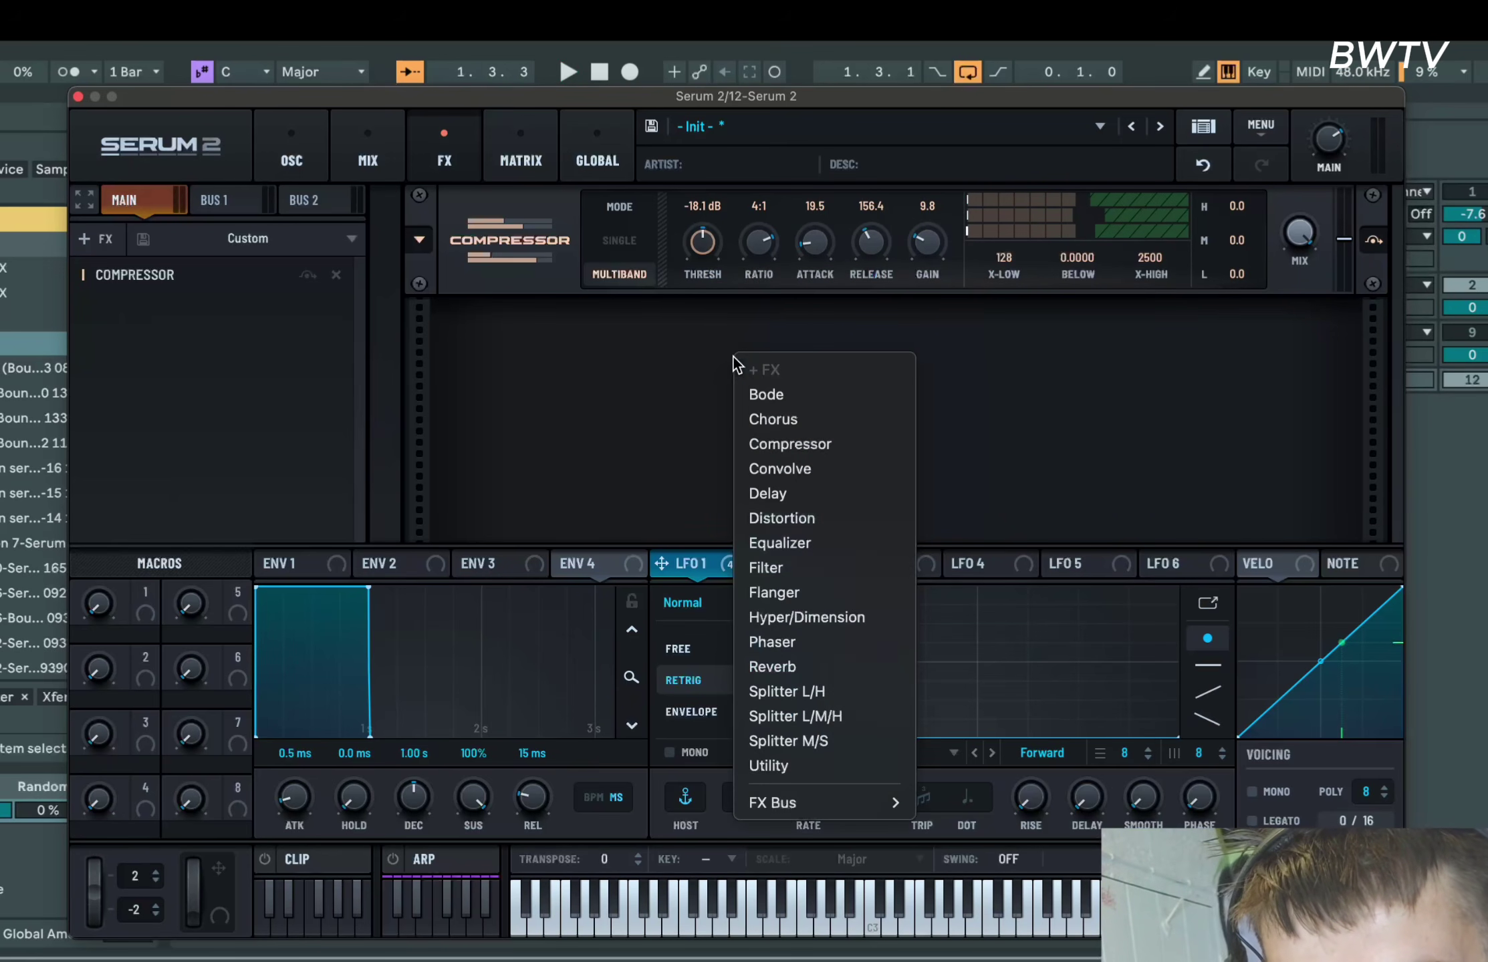
left_click(841, 520)
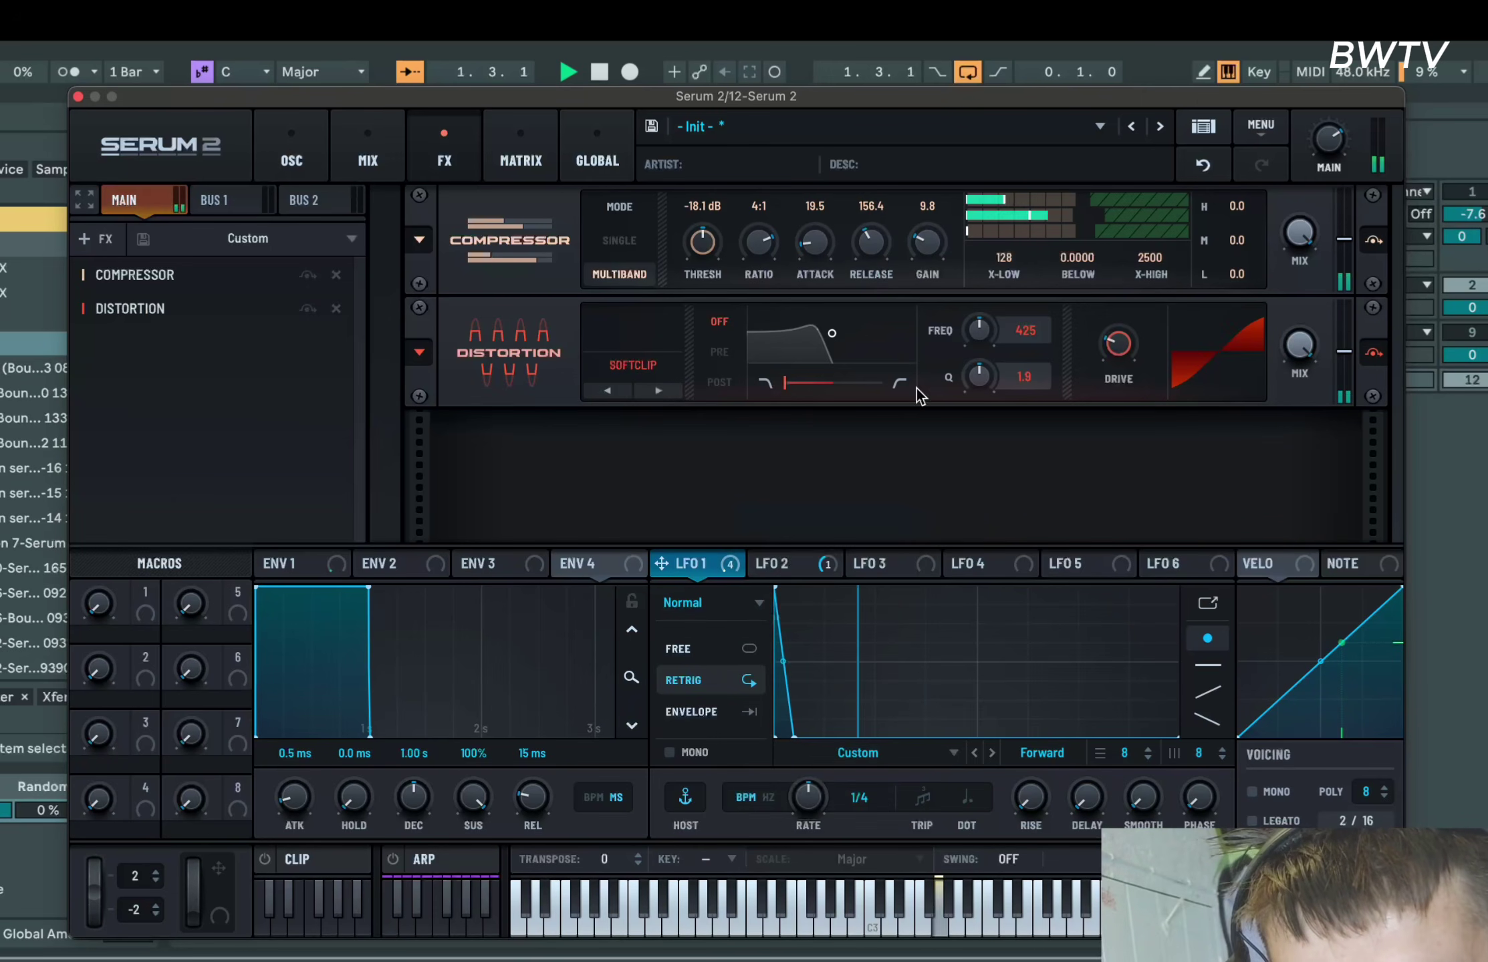
left_click_drag(1117, 345, 1138, 297)
Add a filter after the distortion and switch its type to Comb 2
right_click(901, 482)
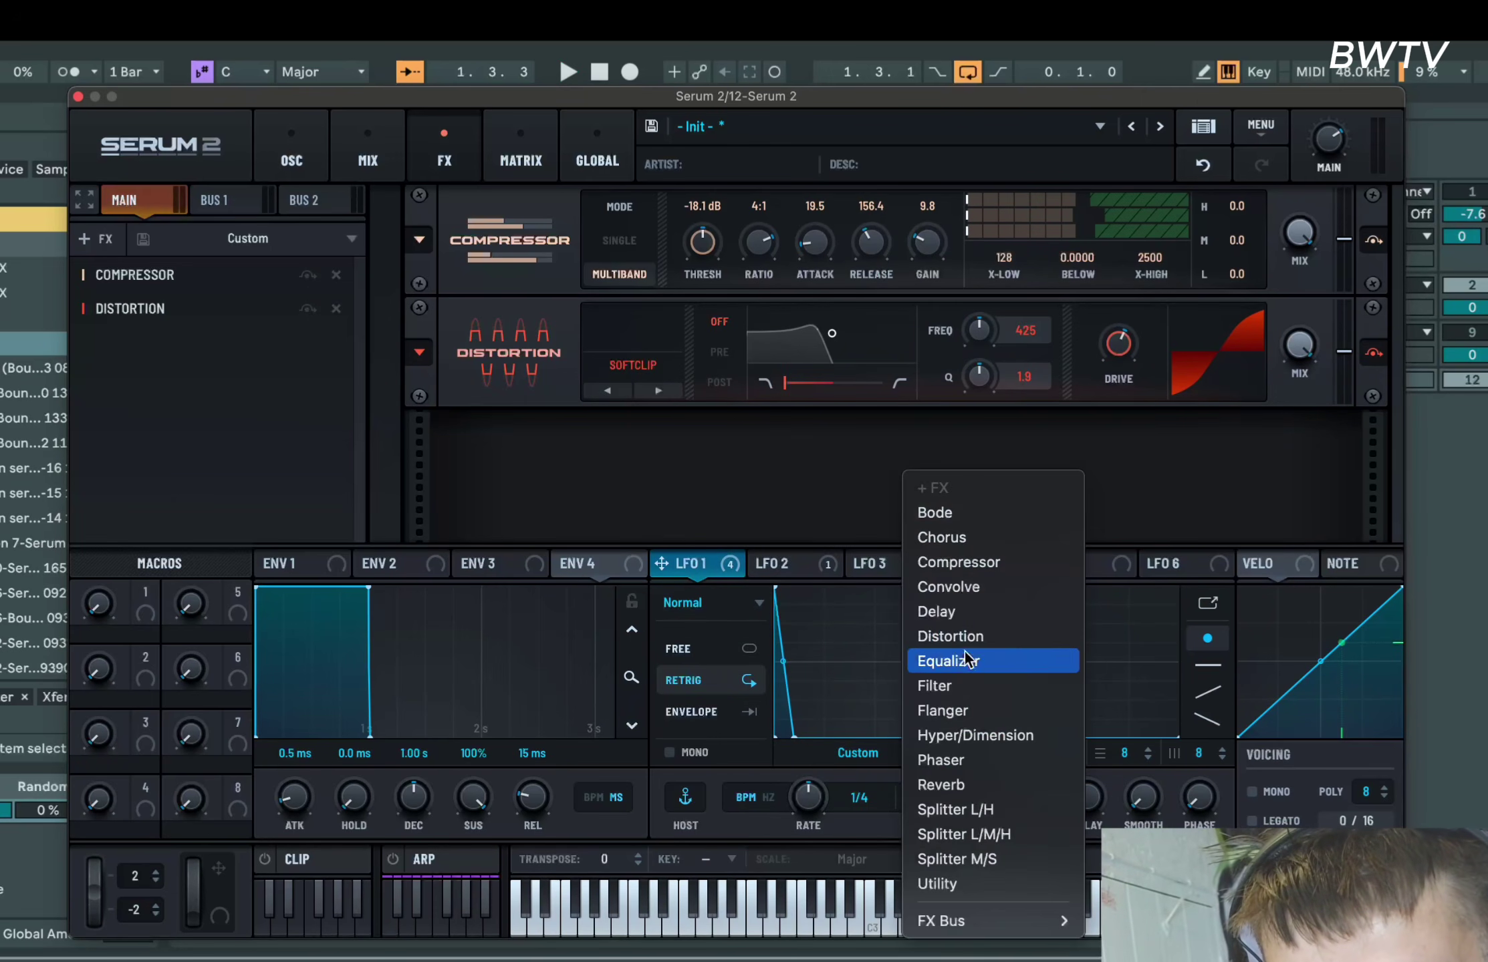
left_click(962, 686)
left_click(631, 462)
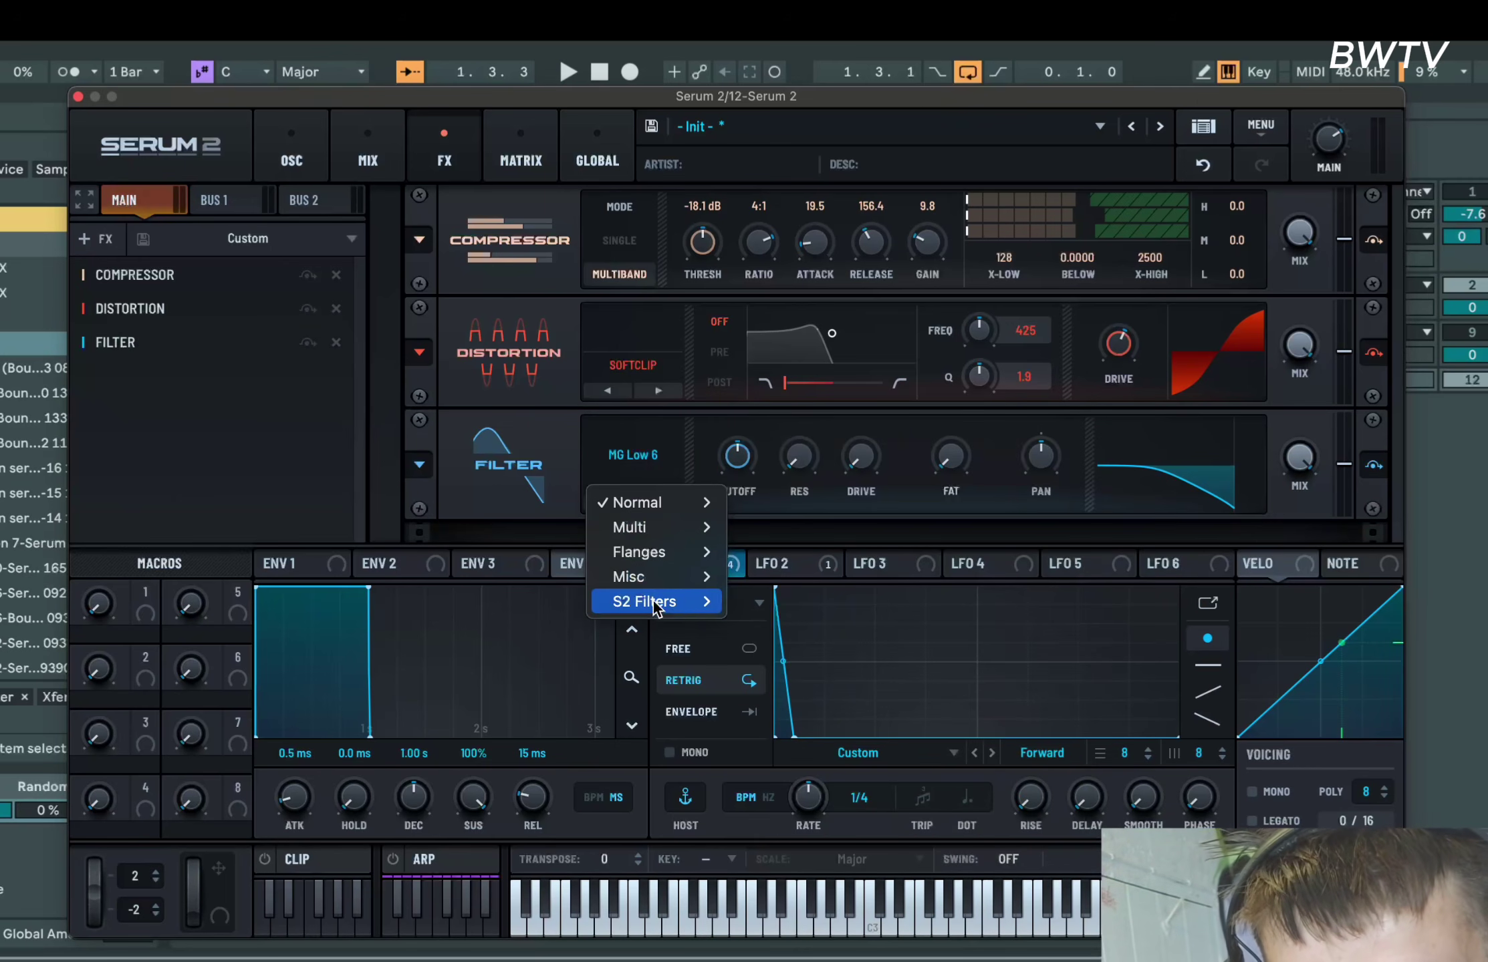
mouse_move(656, 601)
left_click(772, 797)
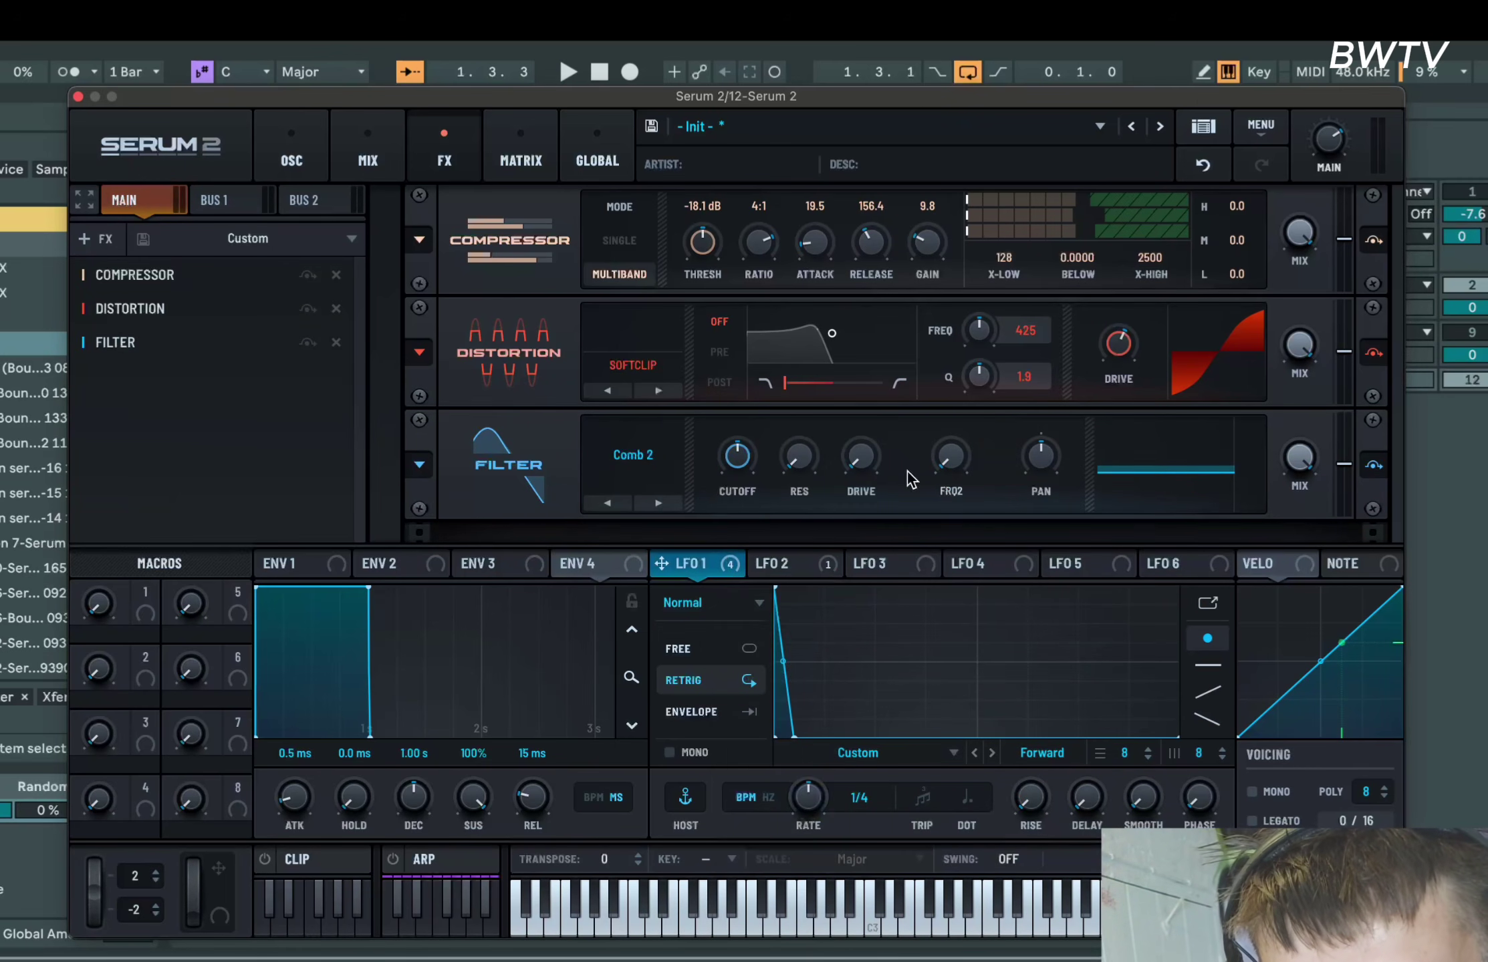
Shape the comb filter's drive, resonance, cutoff and second frequency while auditioning, and lower its mix to 31%
left_click_drag(860, 459, 872, 396)
left_click_drag(802, 458, 832, 329)
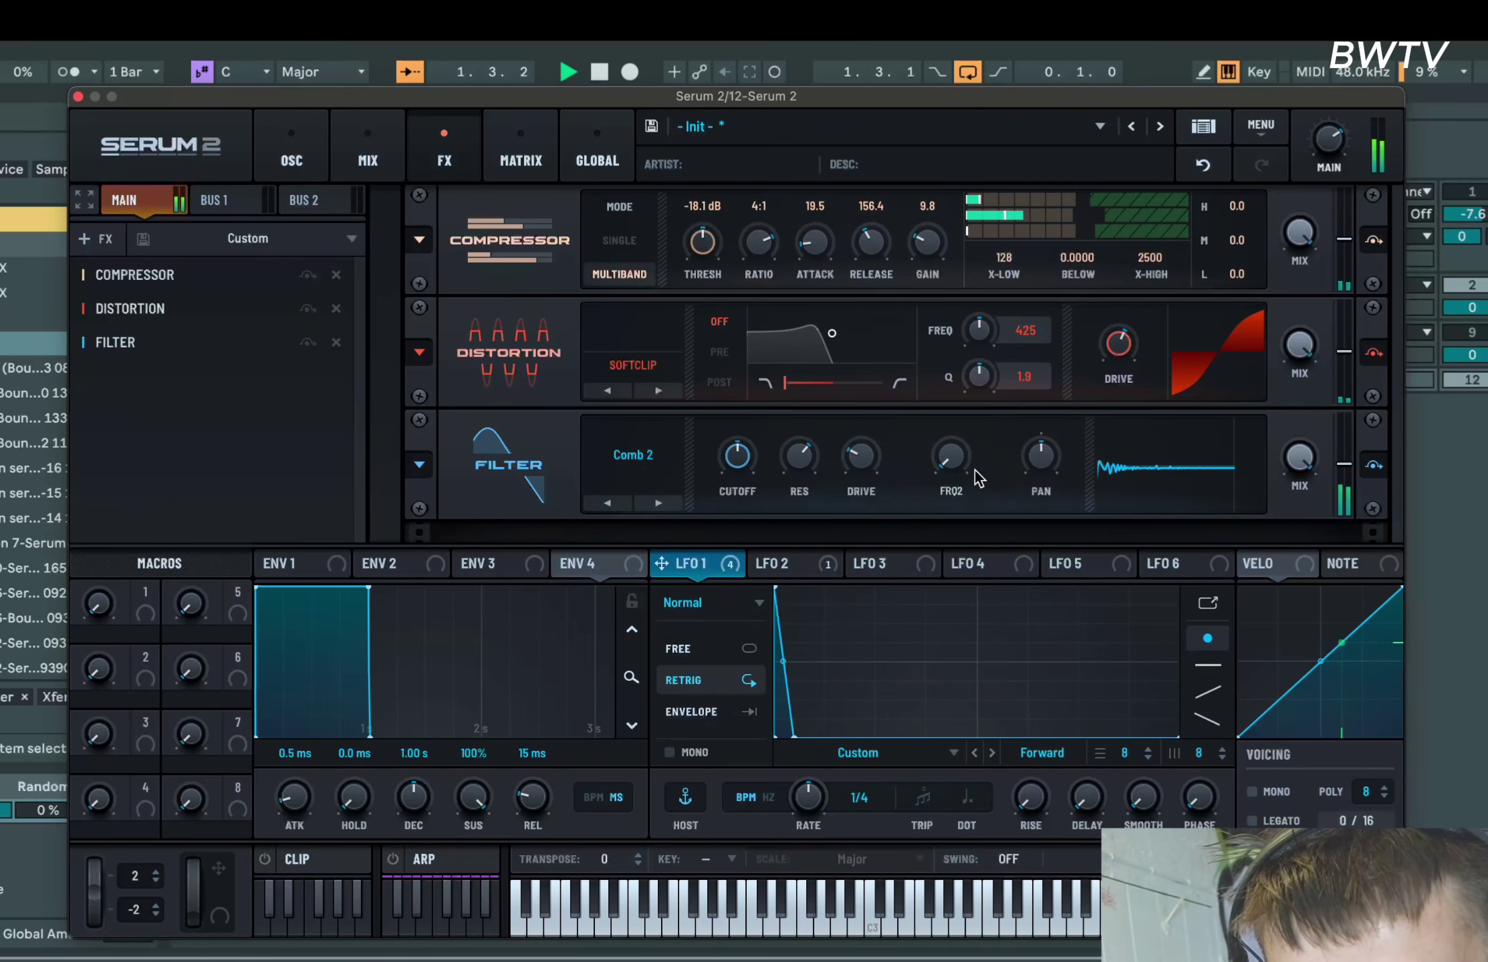
left_click_drag(978, 479, 976, 434)
mouse_move(735, 444)
left_mouse_down()
mouse_move(731, 422)
mouse_move(720, 477)
mouse_move(719, 458)
mouse_move(742, 456)
left_mouse_up()
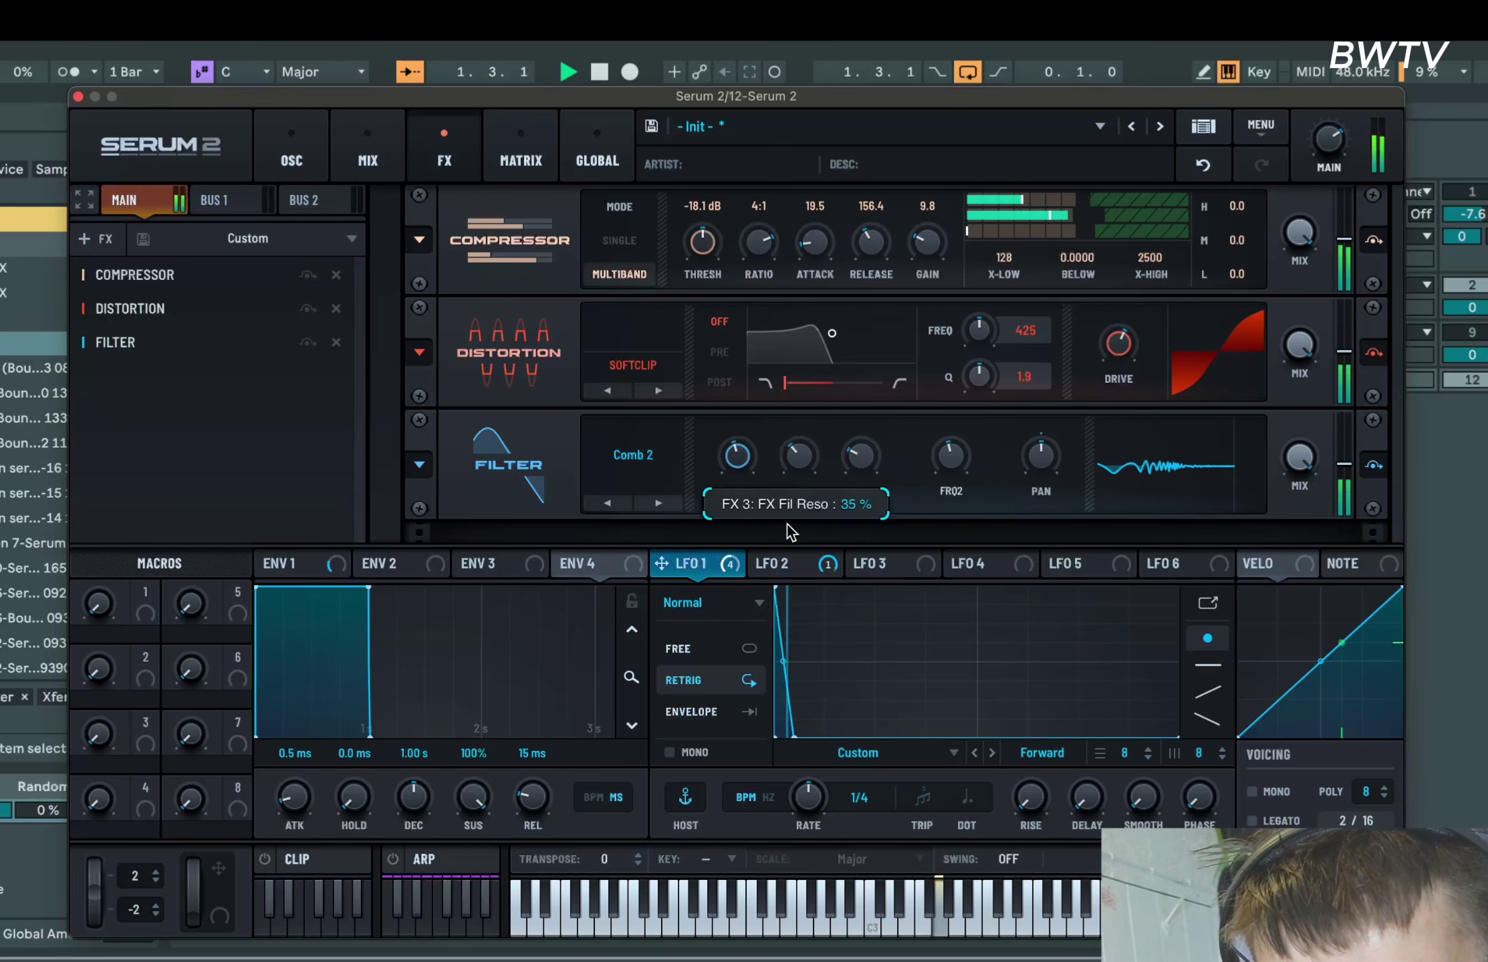
left_click_drag(966, 466, 959, 497)
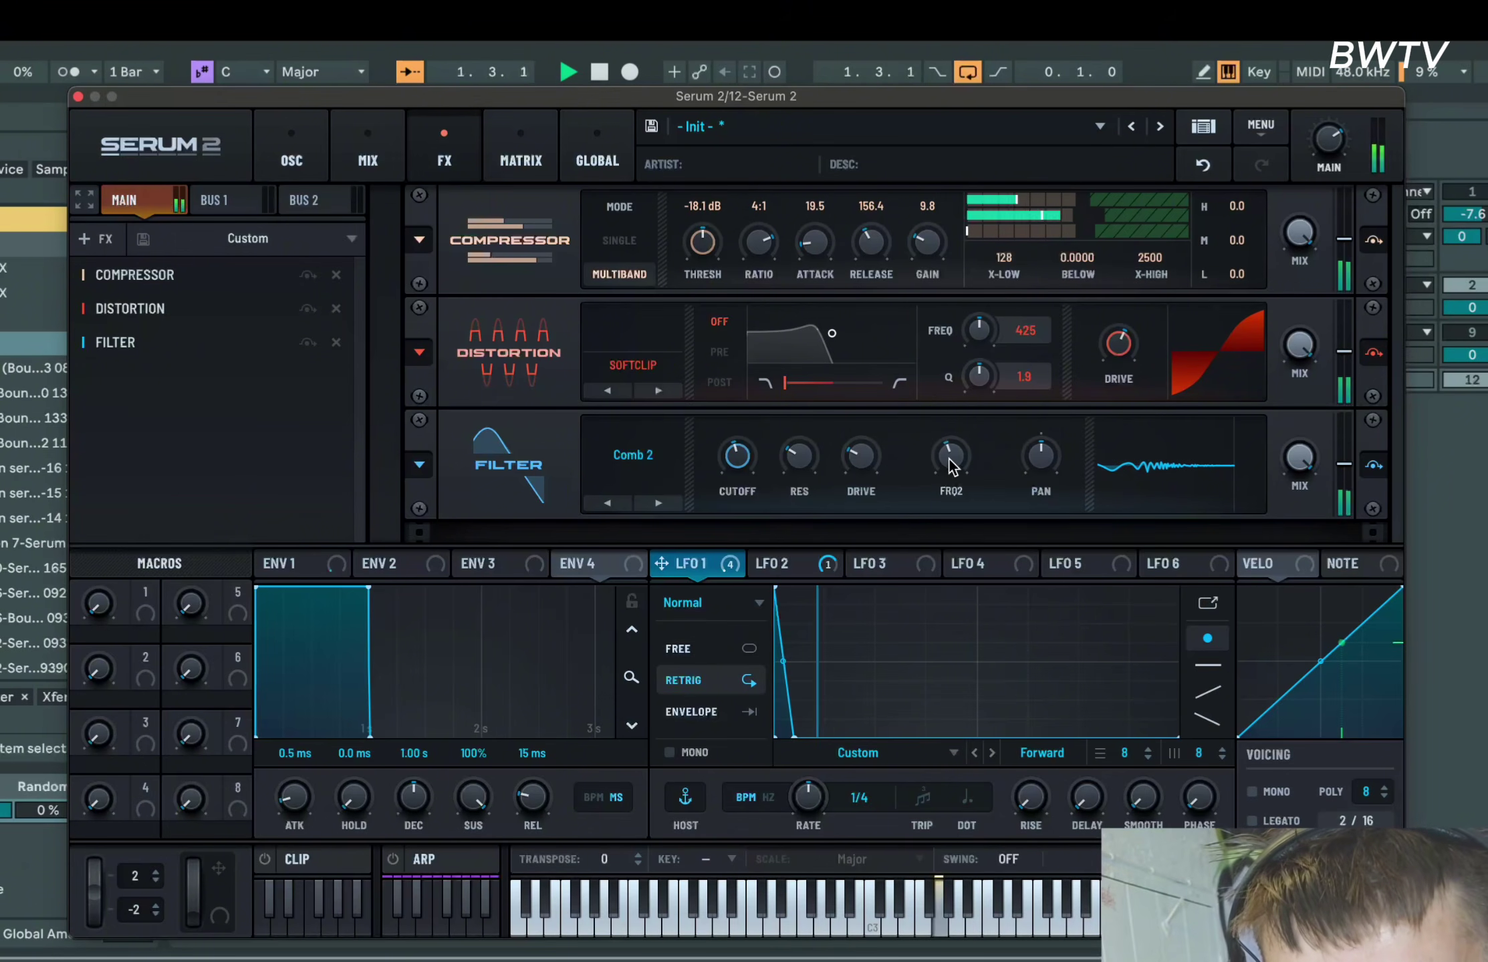
left_click_drag(1320, 468, 1282, 616)
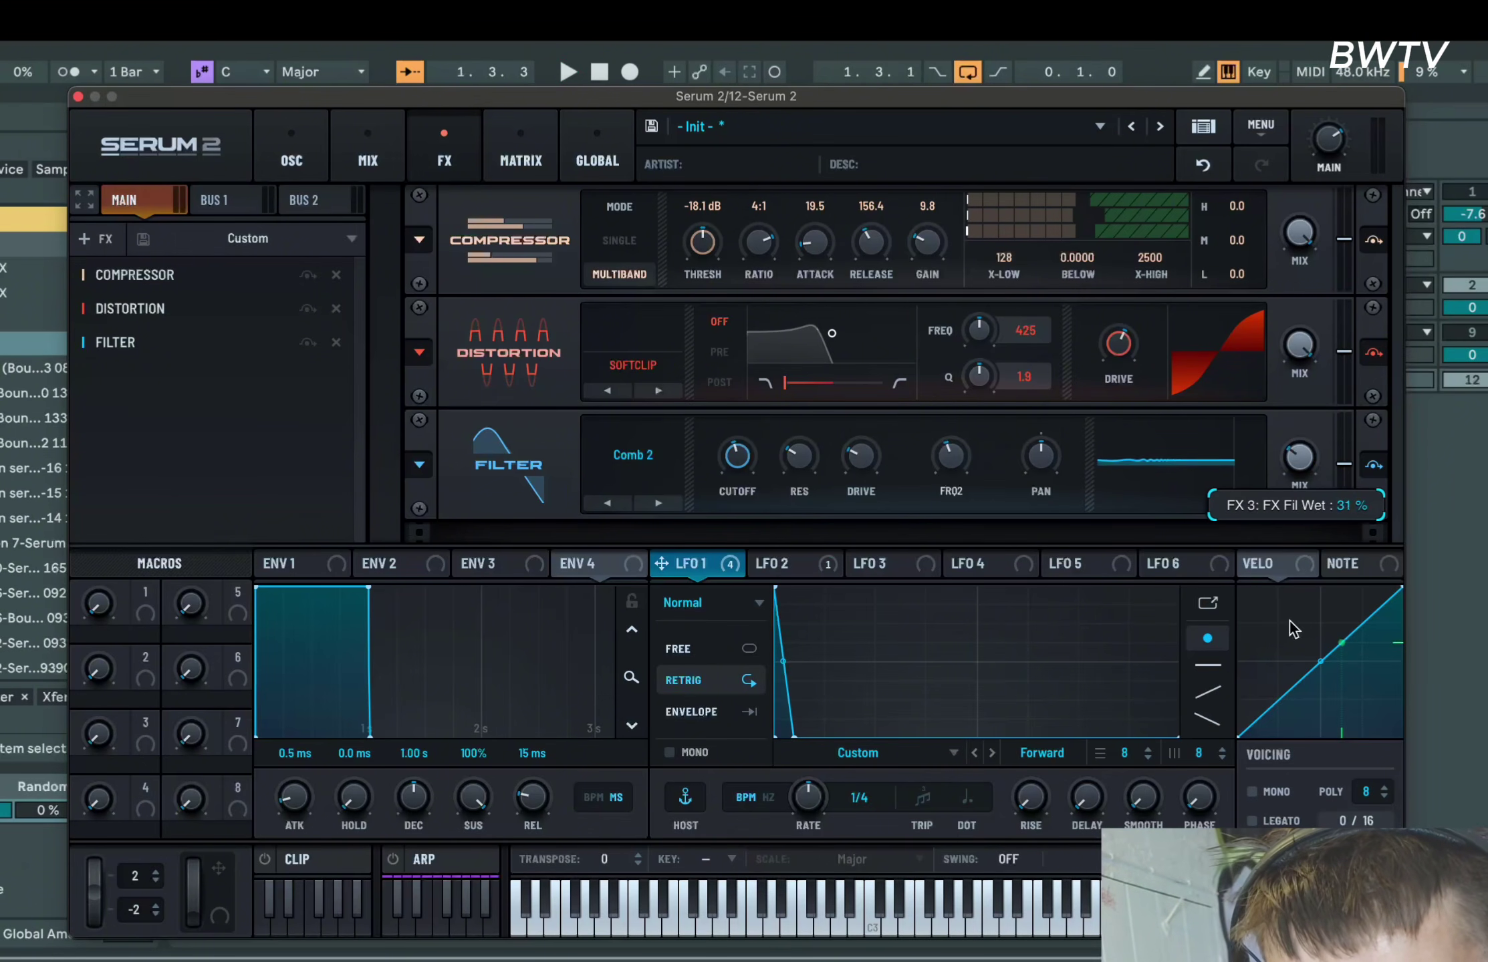
key("space")
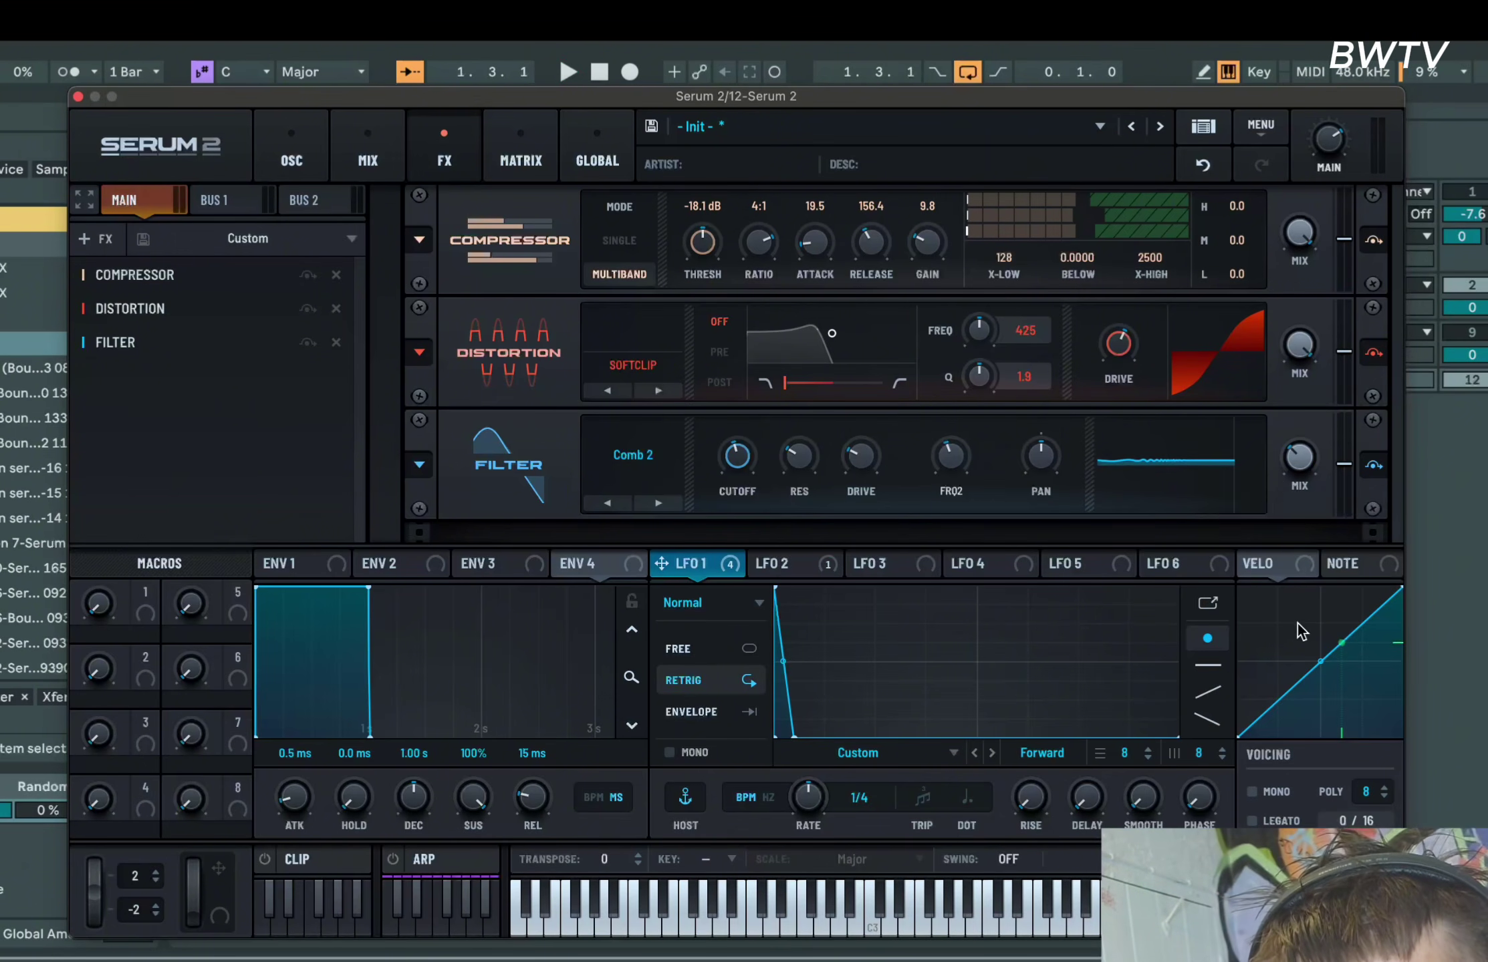
Add a second distortion after the comb filter and set its type to Diode 1
left_click(990, 533)
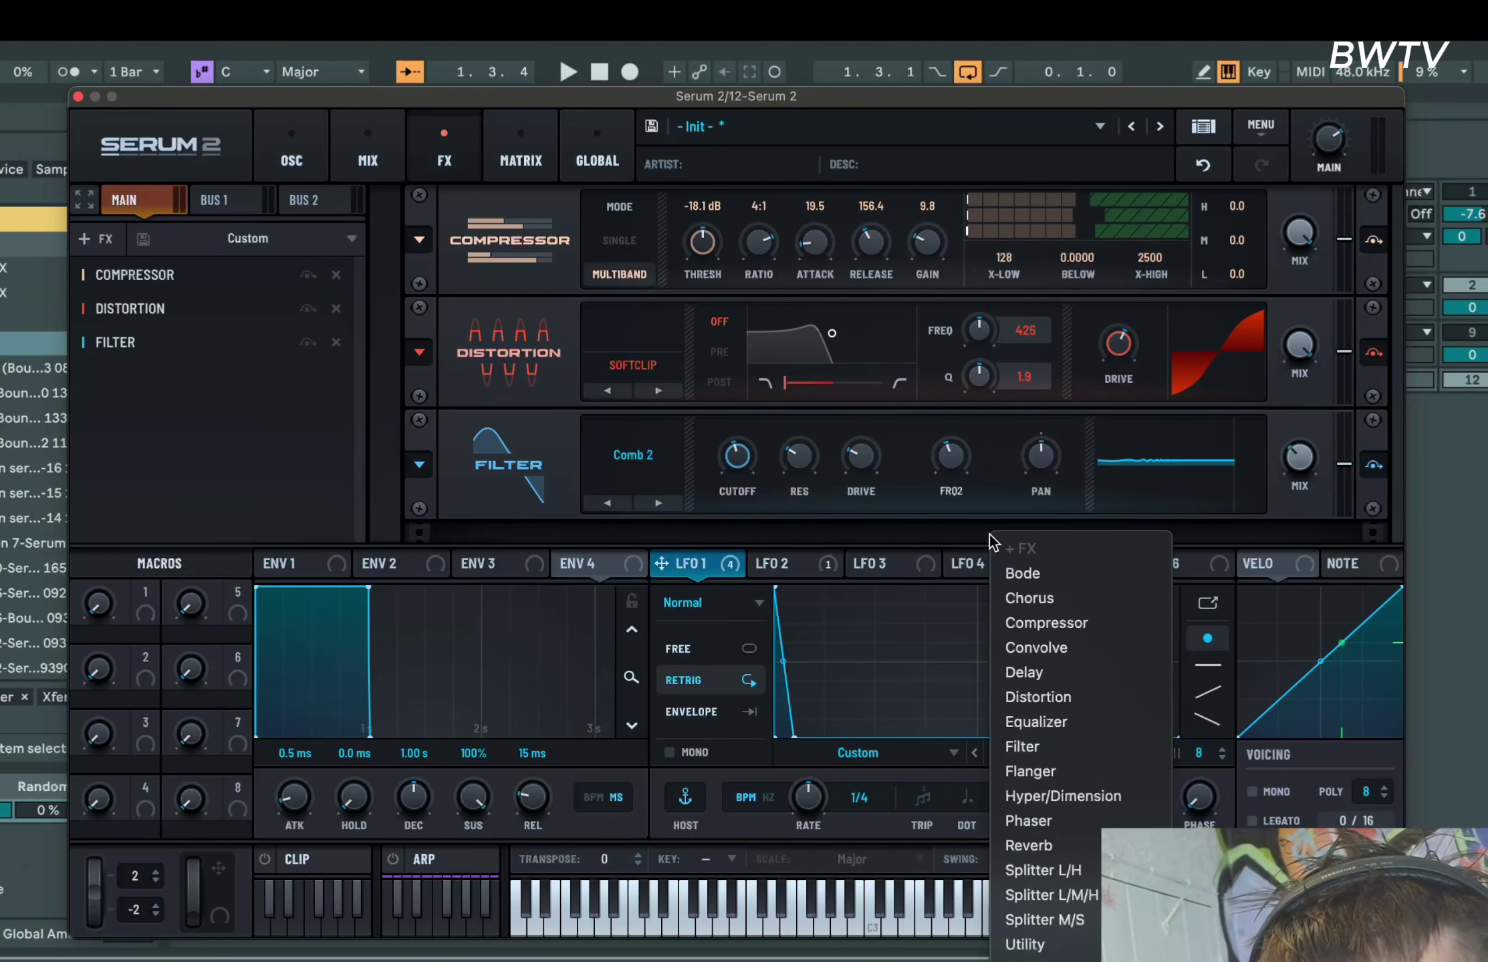
left_click(1069, 699)
left_click(660, 526)
left_click(657, 526)
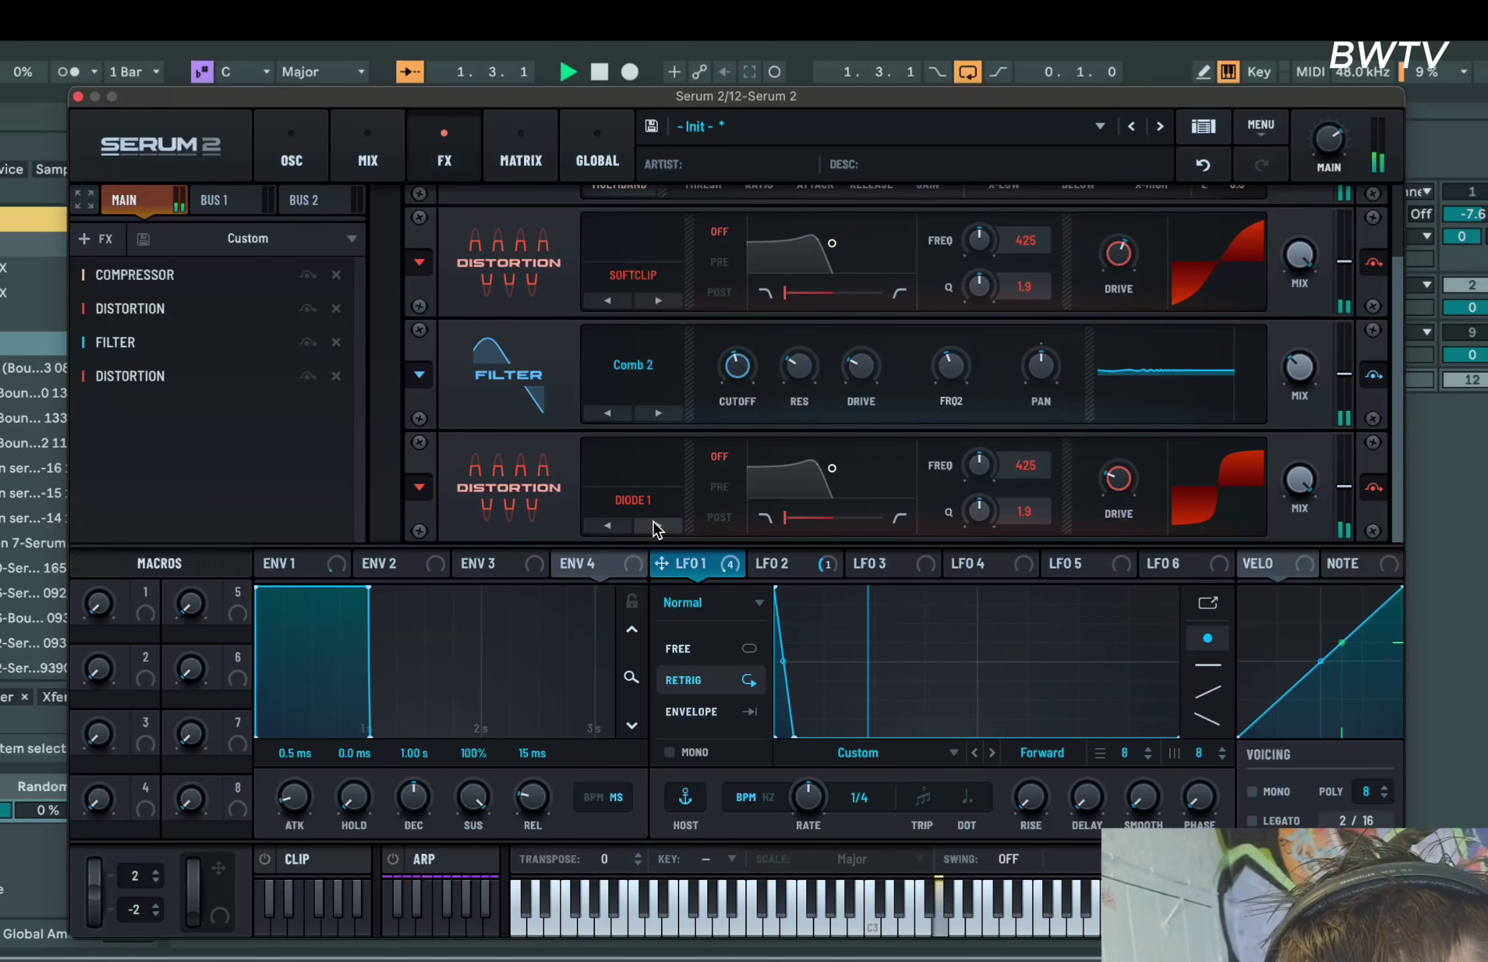
Turn the second distortion's drive to maximum, lower its mix to about 4% and change its type to Diode 2
left_click_drag(1114, 481, 1071, 286)
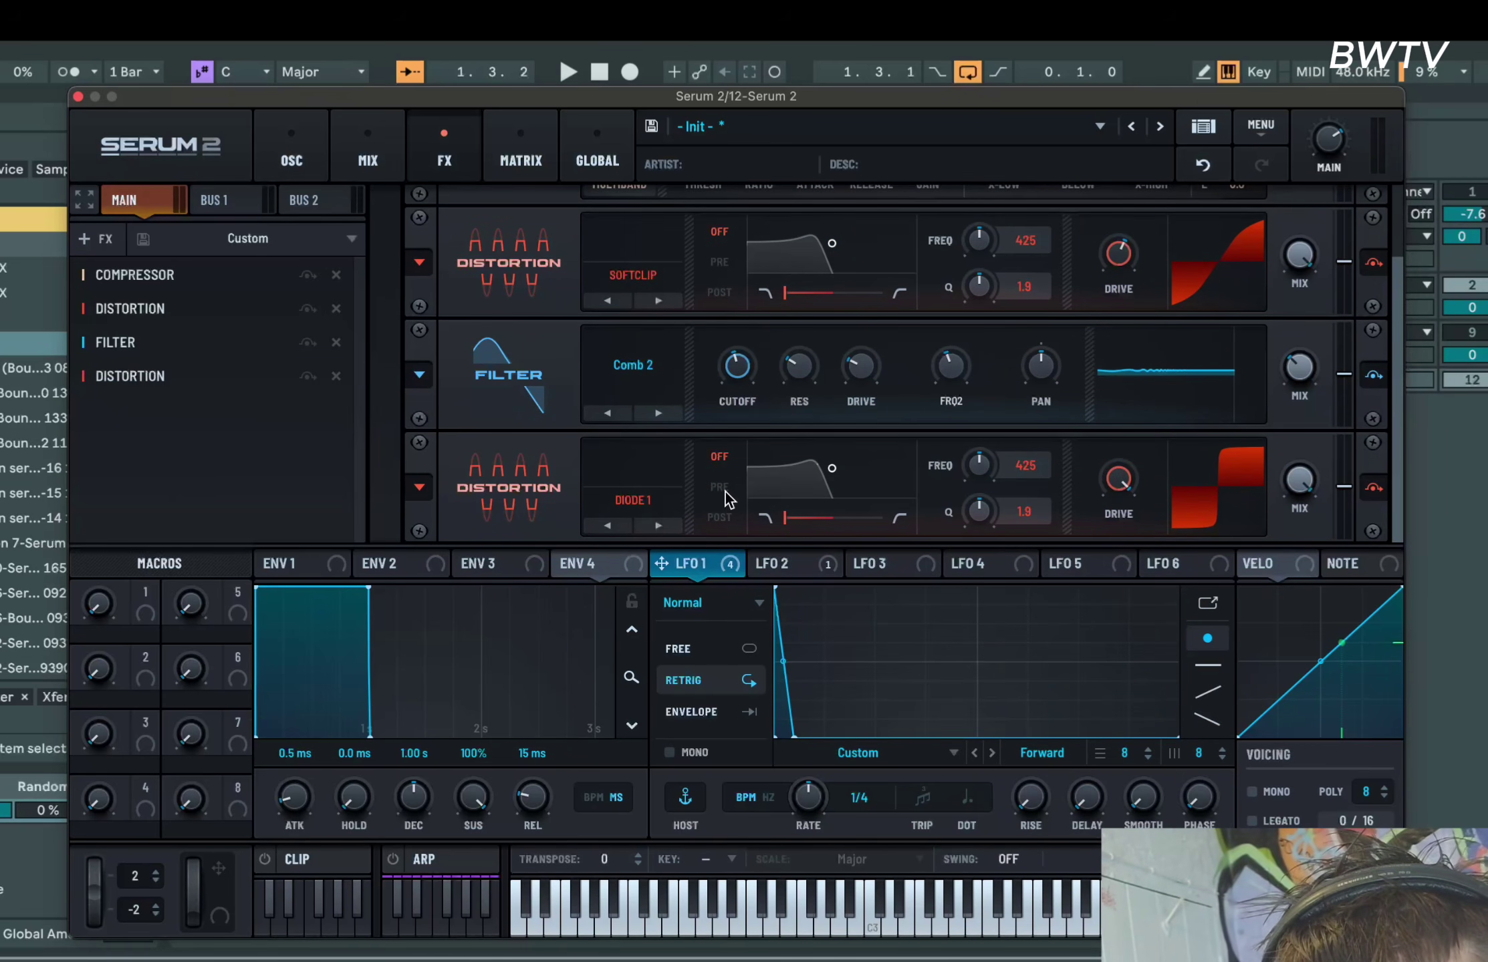
left_click_drag(1290, 480, 1290, 612)
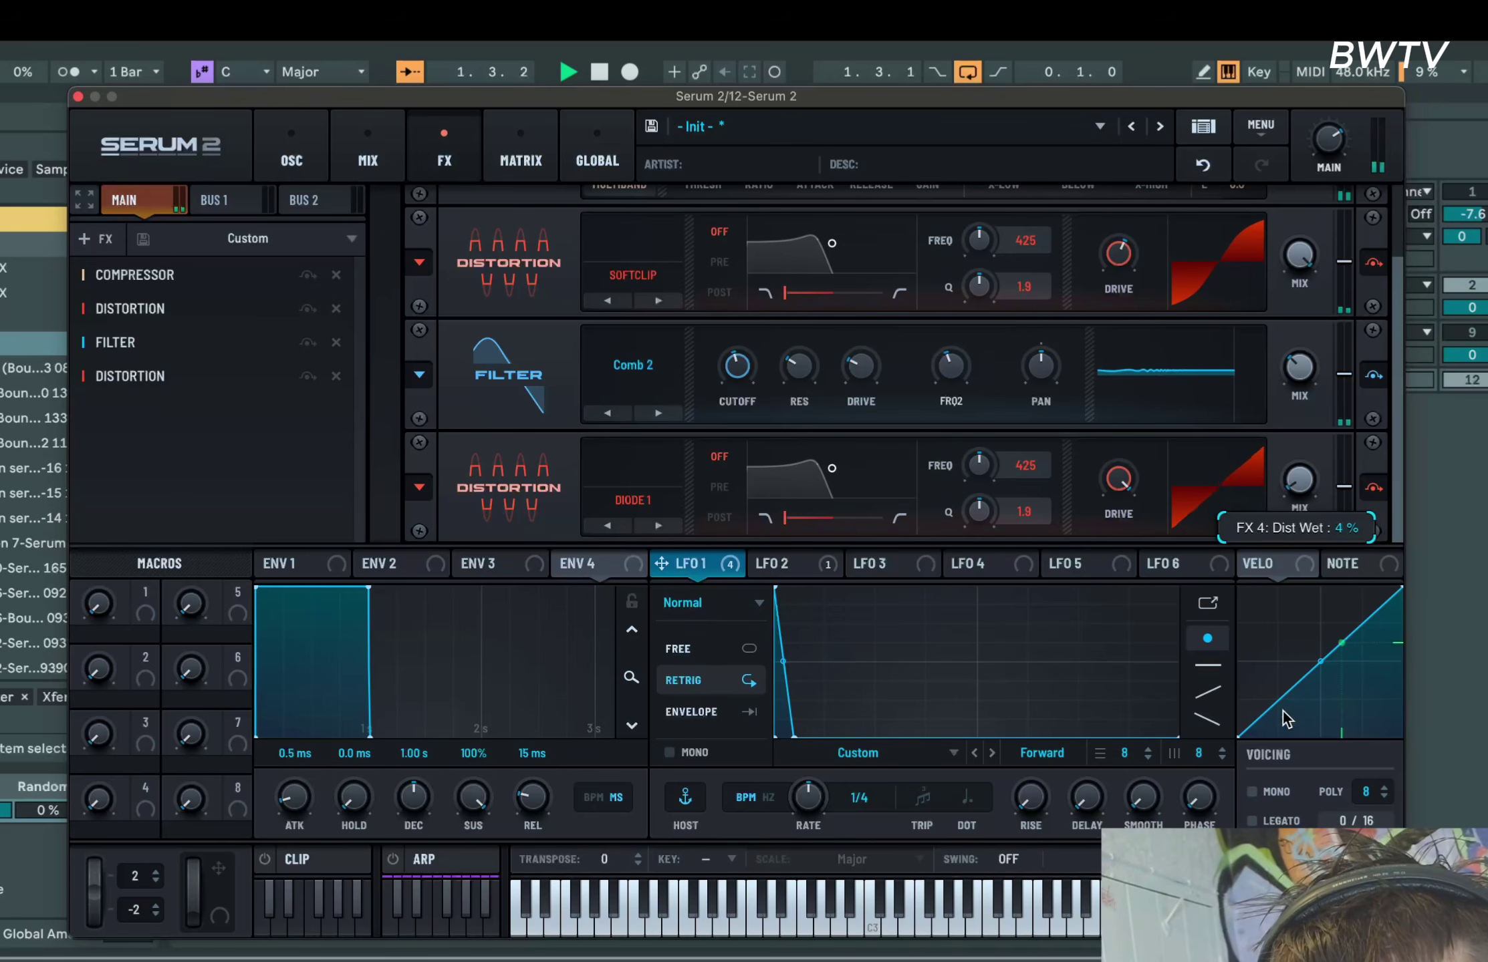
left_click(659, 526)
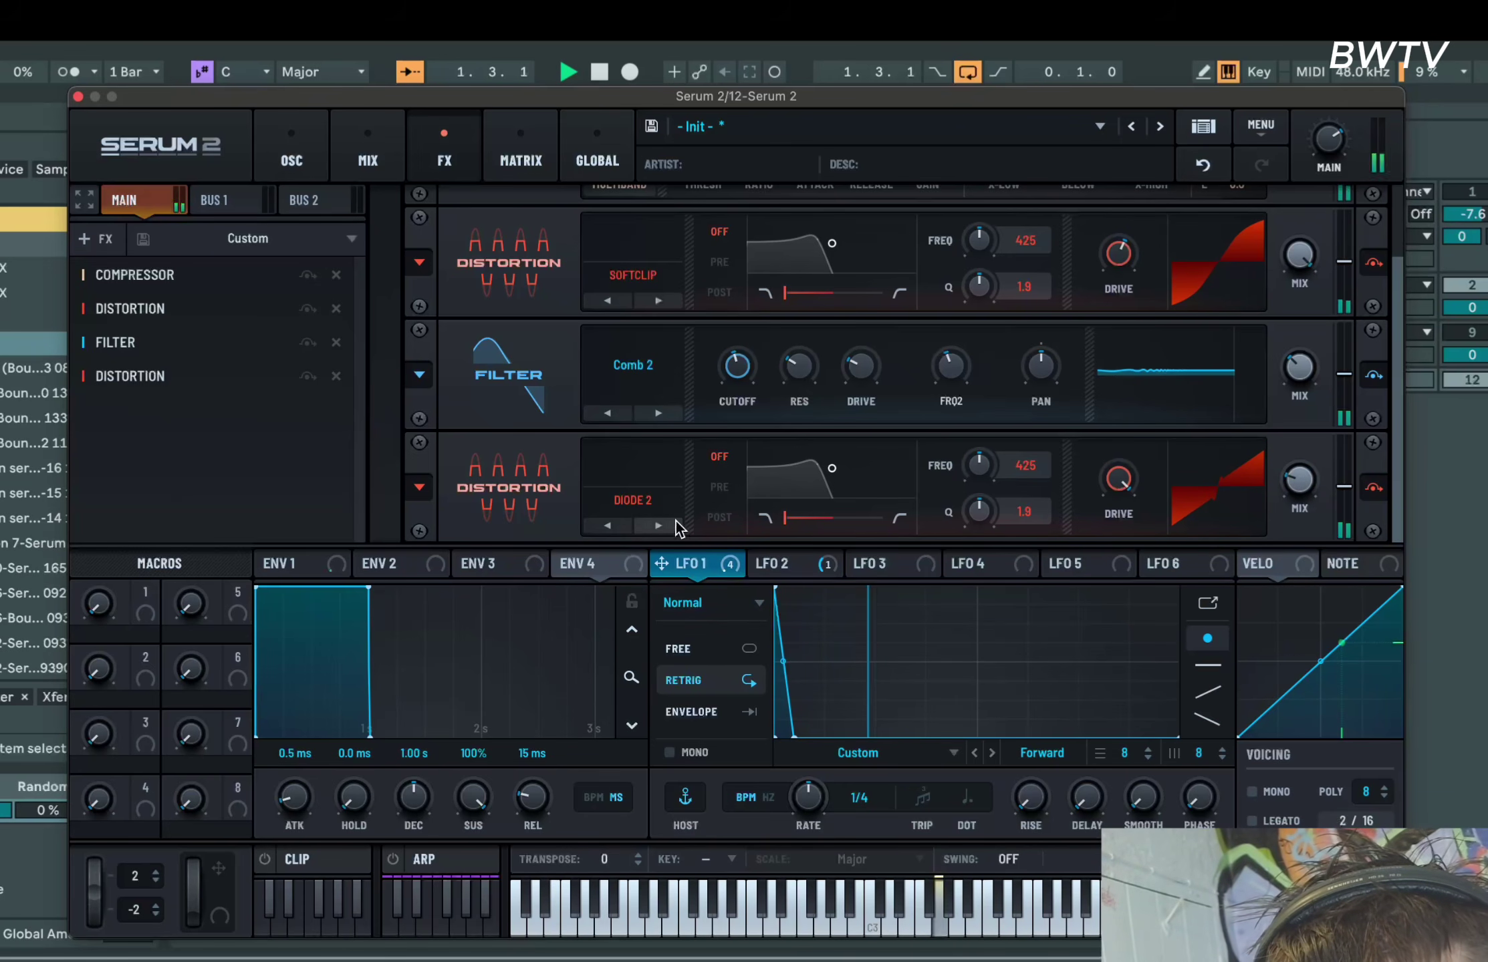
key("space")
Add a Convolve effect using the DP4 Plate Verb 1 impulse, with size at 46% and mix at 13%
left_click(242, 433)
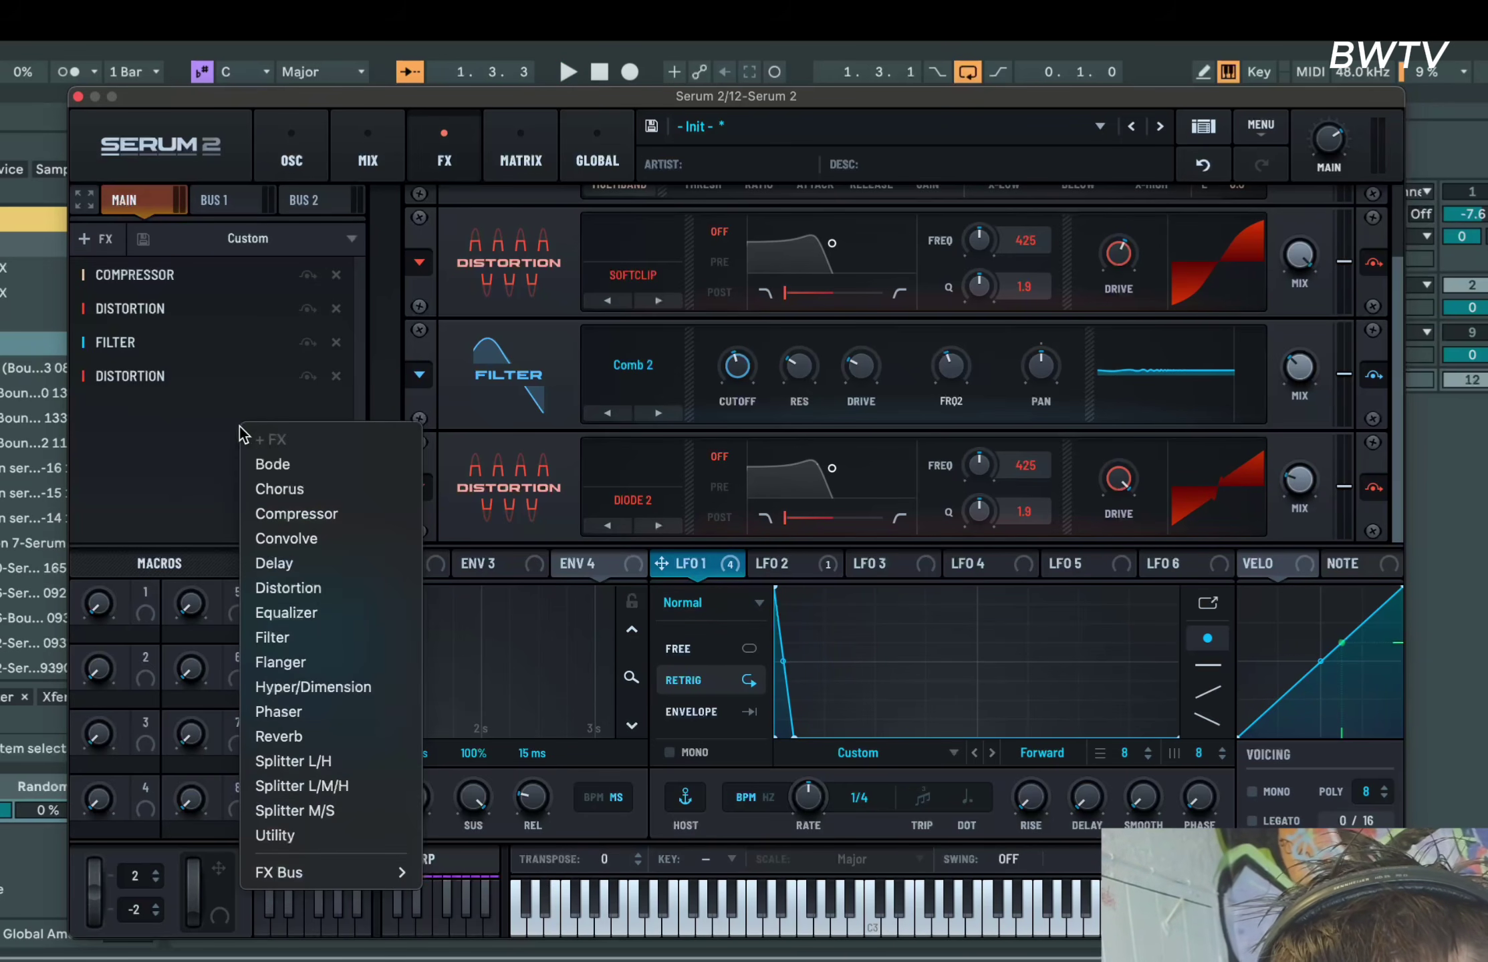
left_click(286, 539)
left_click(702, 514)
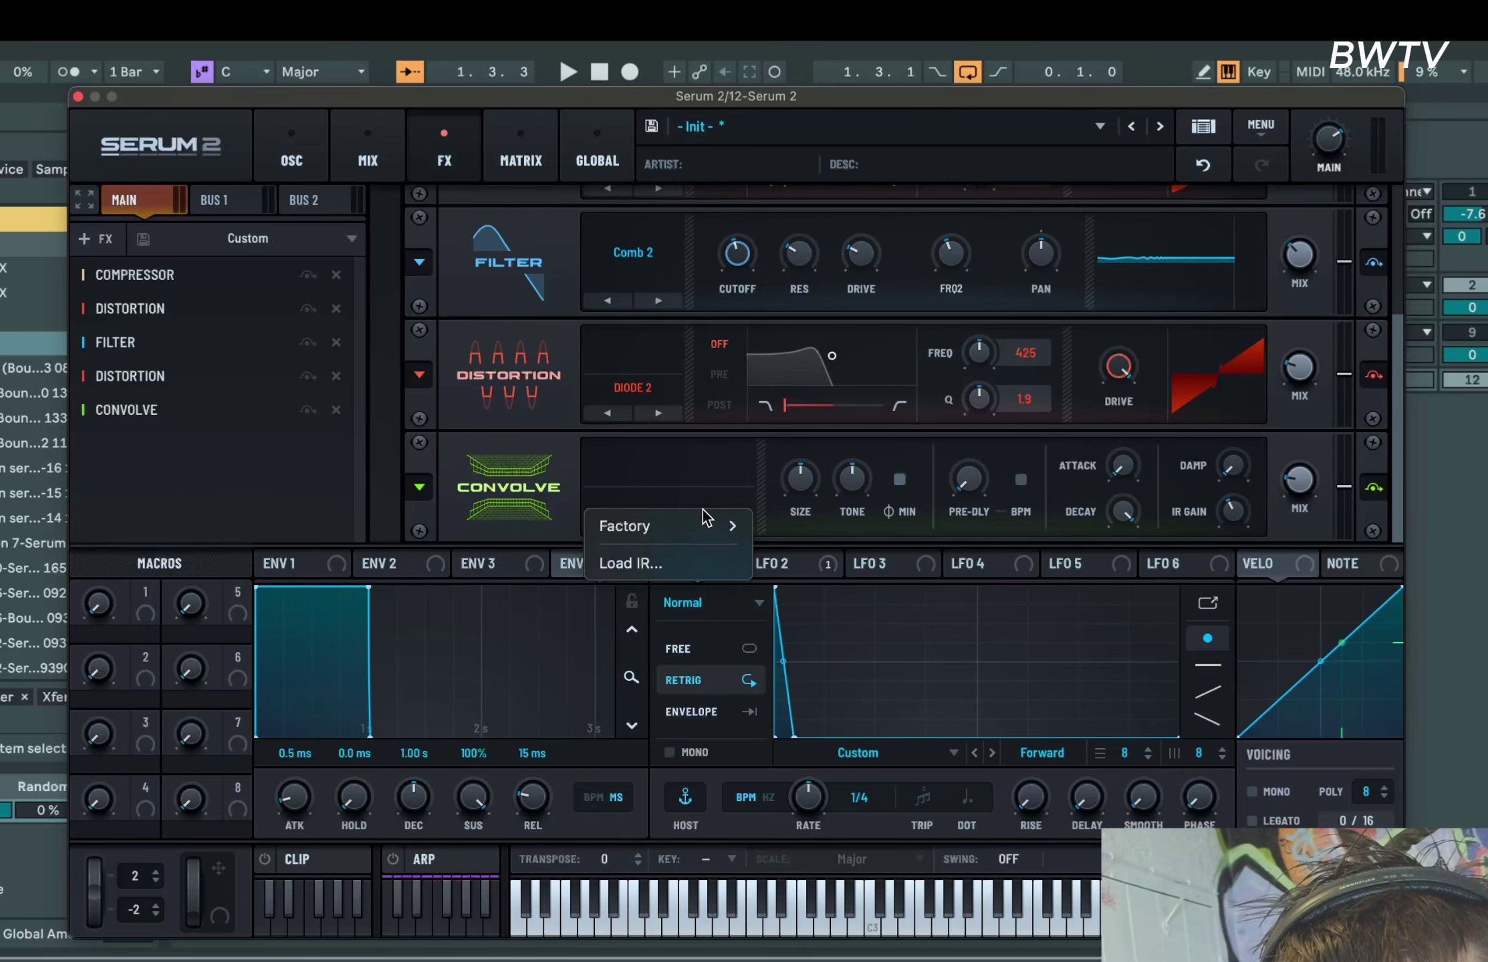
mouse_move(706, 521)
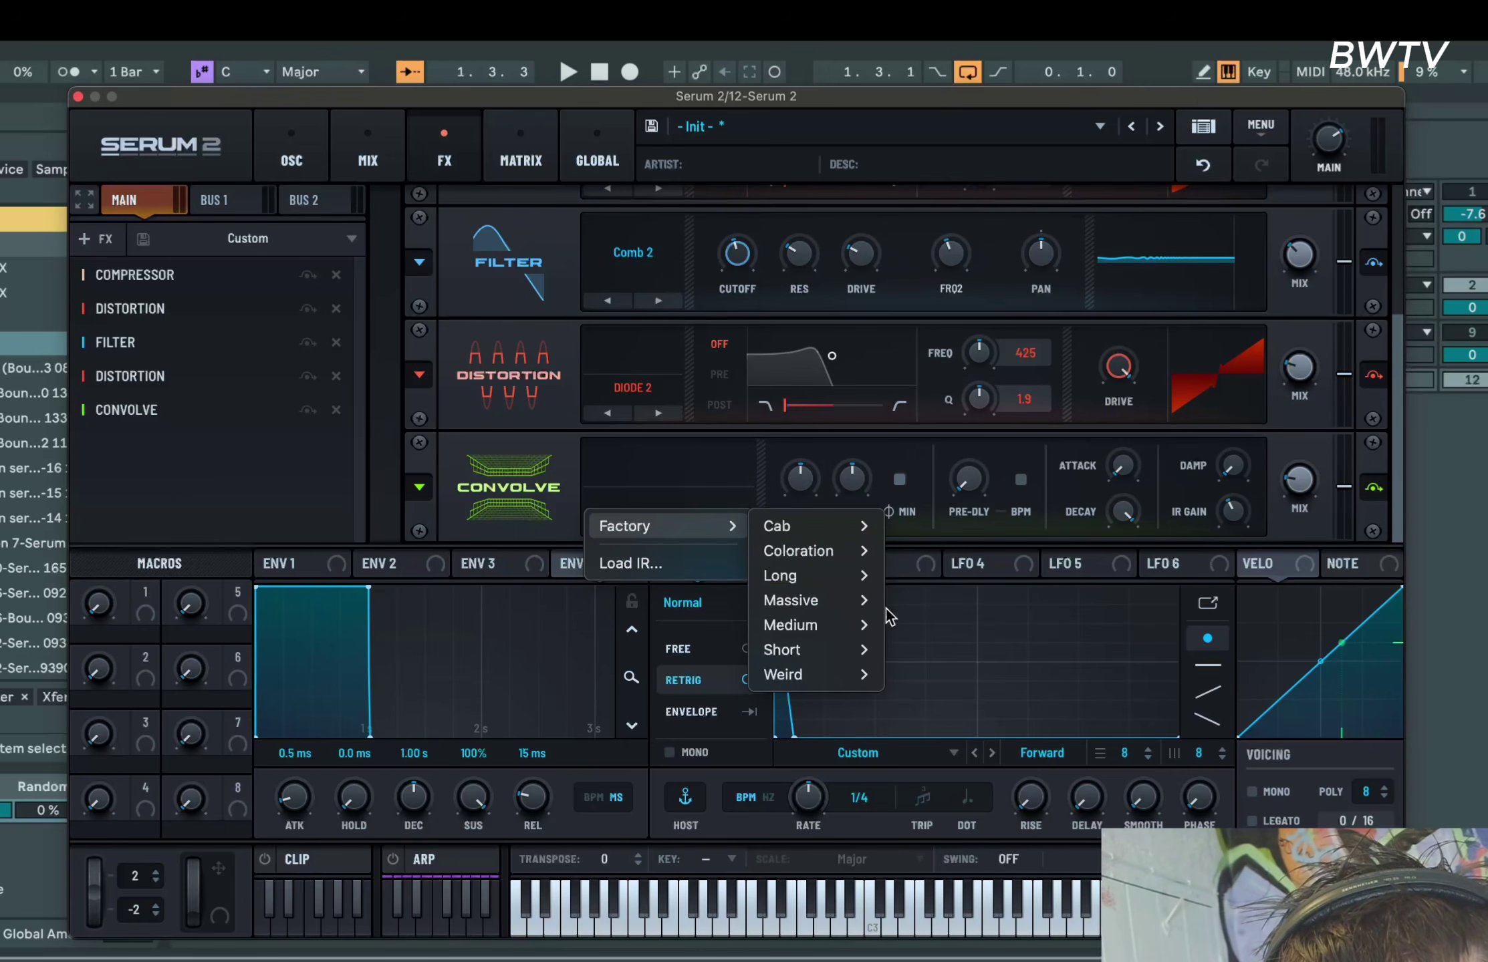
mouse_move(835, 625)
left_click(974, 775)
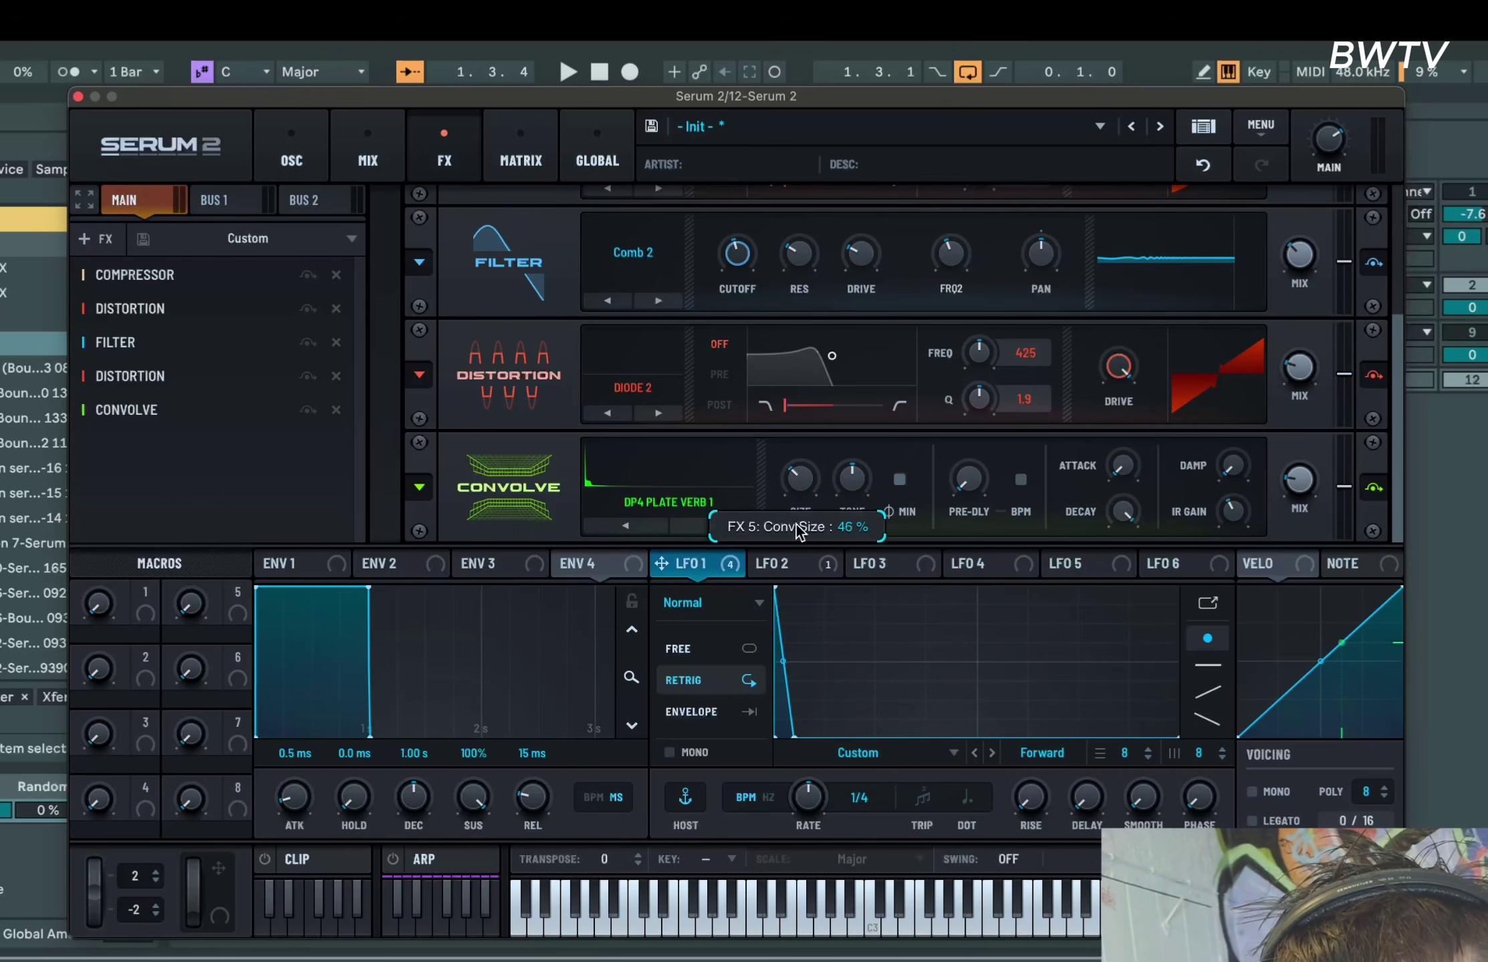
key("space")
key("space")
mouse_move(1299, 498)
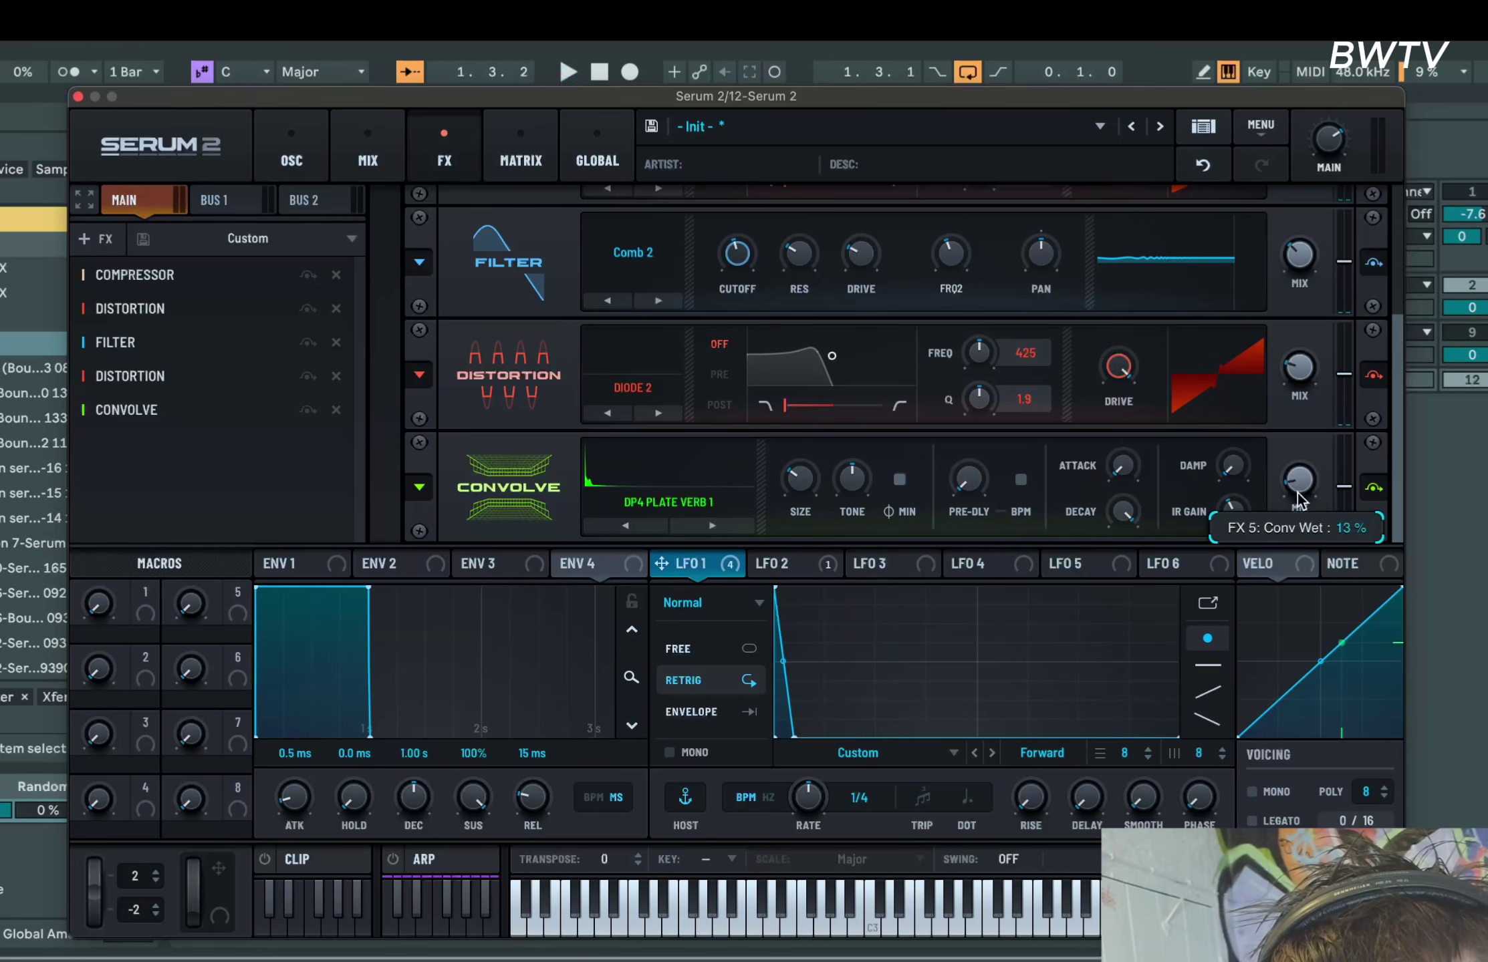
Add an equalizer and turn its low band into a peak at 489 Hz with a gain of 9.7
right_click(275, 481)
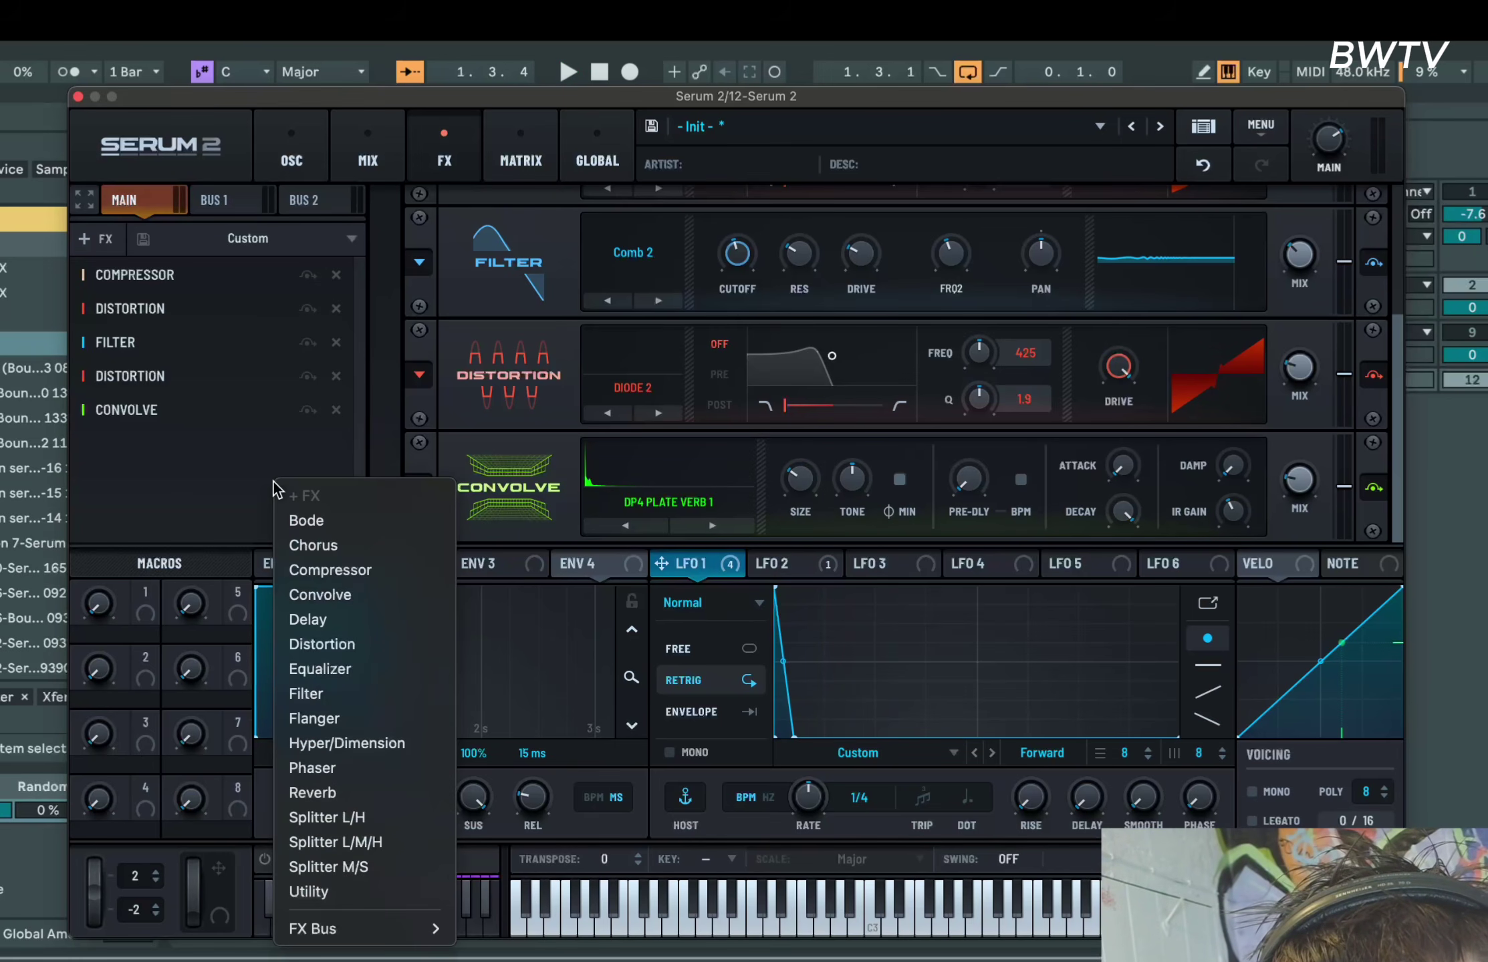
left_click(412, 669)
key("space")
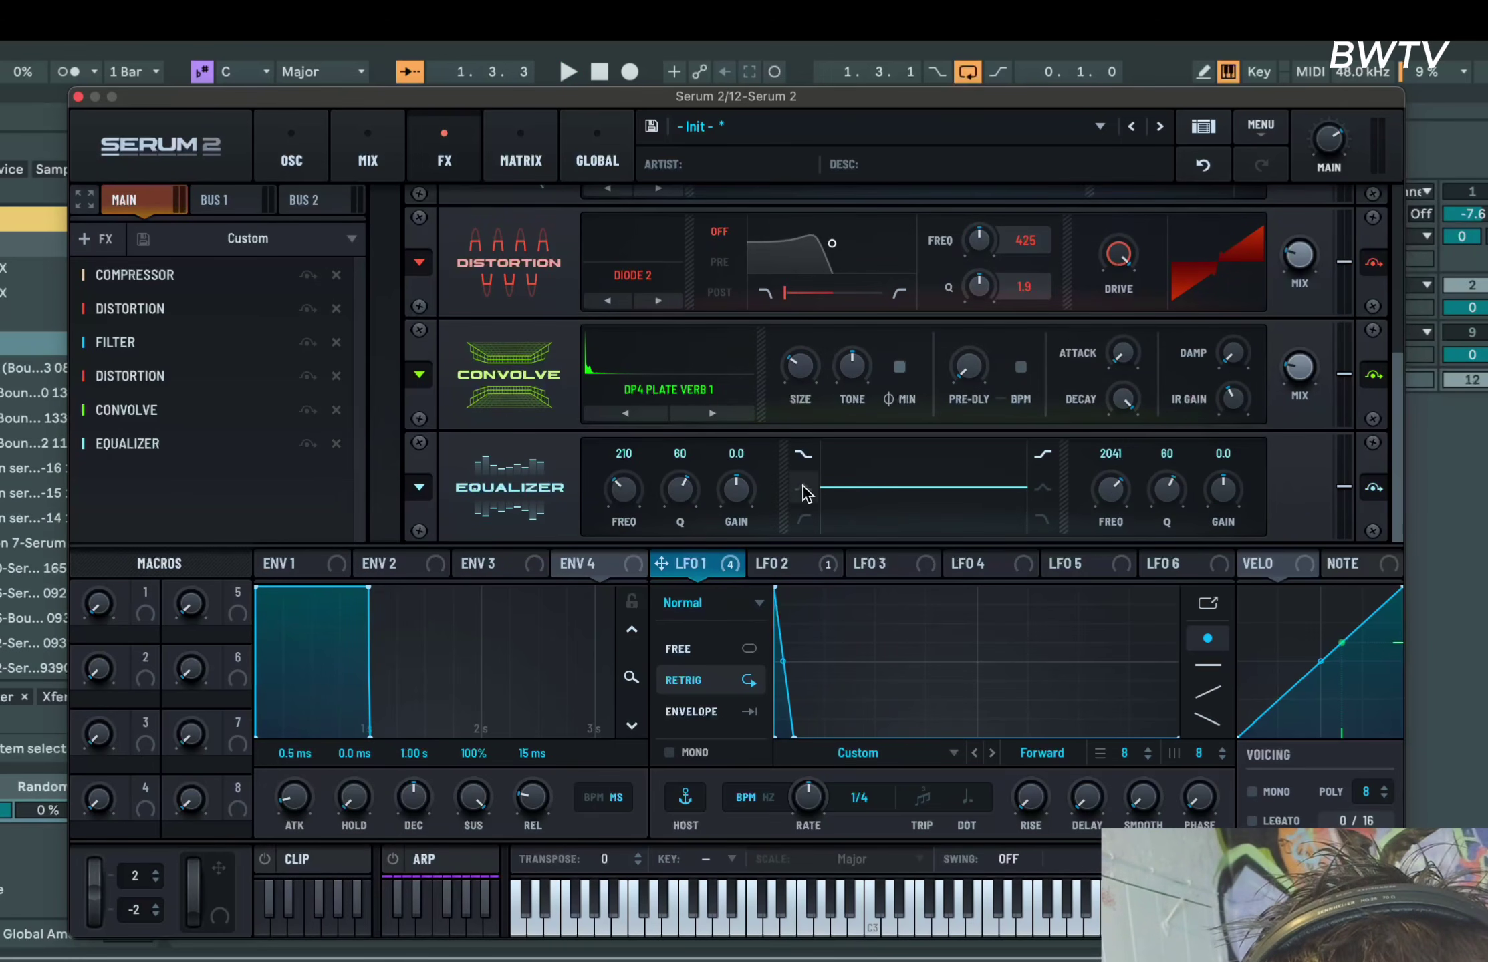
left_click(804, 488)
mouse_move(741, 484)
left_mouse_down()
mouse_move(741, 449)
mouse_move(759, 489)
left_mouse_up()
key("space")
key("space")
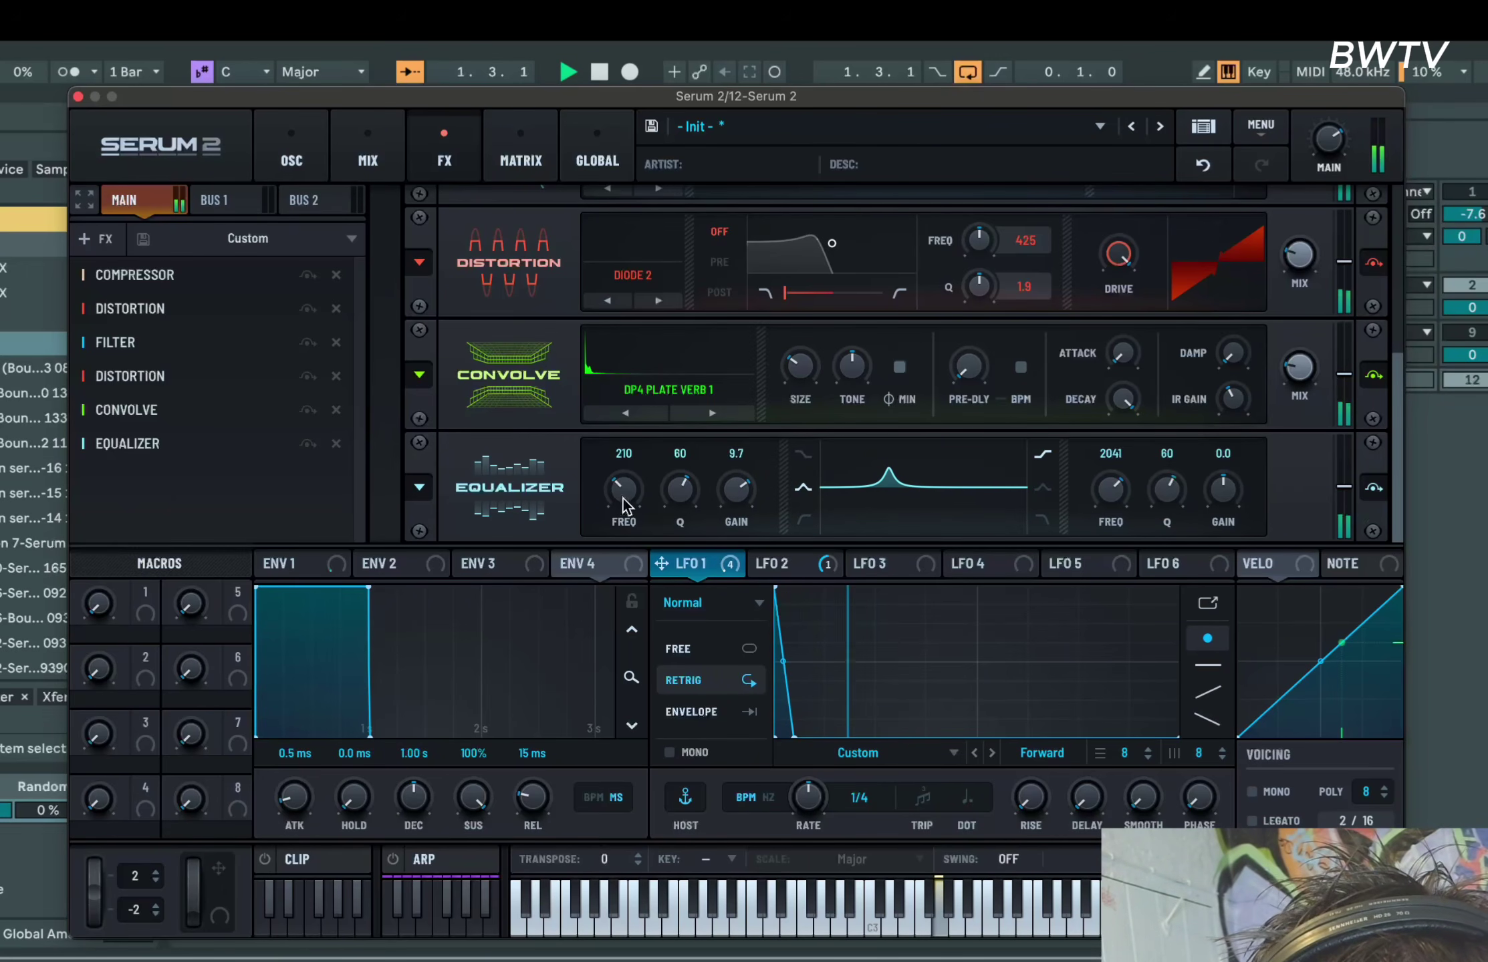
left_click_drag(623, 498, 618, 465)
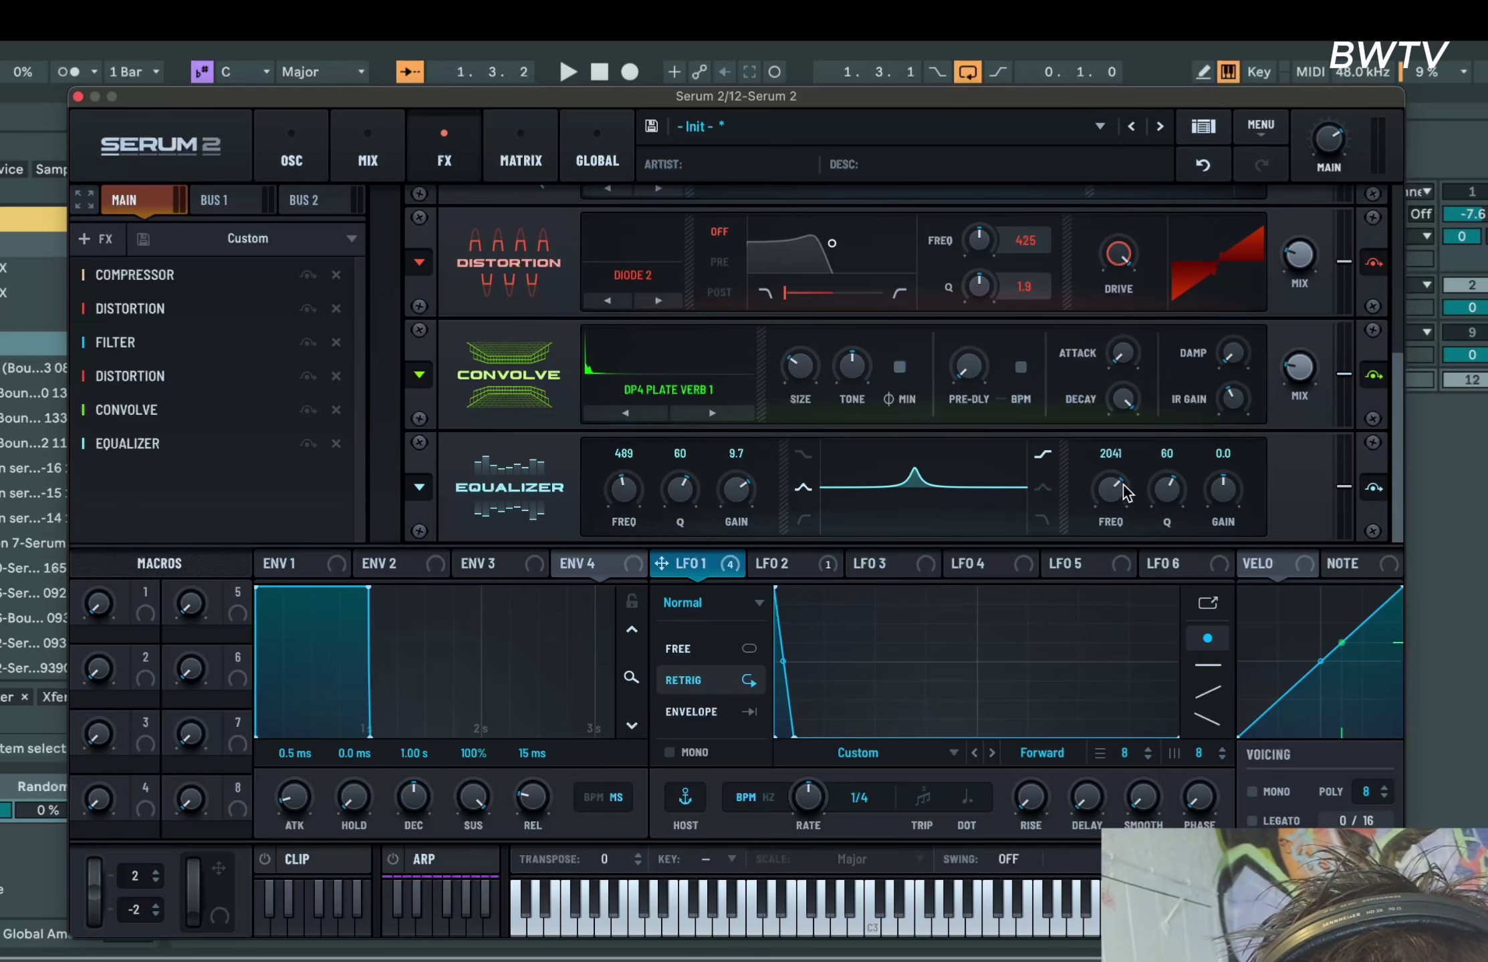
Set the equalizer's high band to a peak at 201 Hz with a gain of 11.6, auditioning the sweep
left_click_drag(1224, 494, 1223, 482)
left_click_drag(1111, 491, 1111, 468)
key("space")
mouse_move(1222, 497)
left_mouse_down()
mouse_move(1231, 526)
mouse_move(1232, 513)
left_mouse_up()
left_click_drag(1109, 491, 1106, 512)
key("space")
mouse_move(1224, 494)
left_mouse_down()
mouse_move(1227, 550)
mouse_move(1230, 510)
left_mouse_up()
key("space")
left_click_drag(1129, 498, 1106, 558)
left_click_drag(1223, 495, 1224, 425)
mouse_move(1105, 506)
left_mouse_down()
mouse_move(1101, 522)
mouse_move(1104, 508)
left_mouse_up()
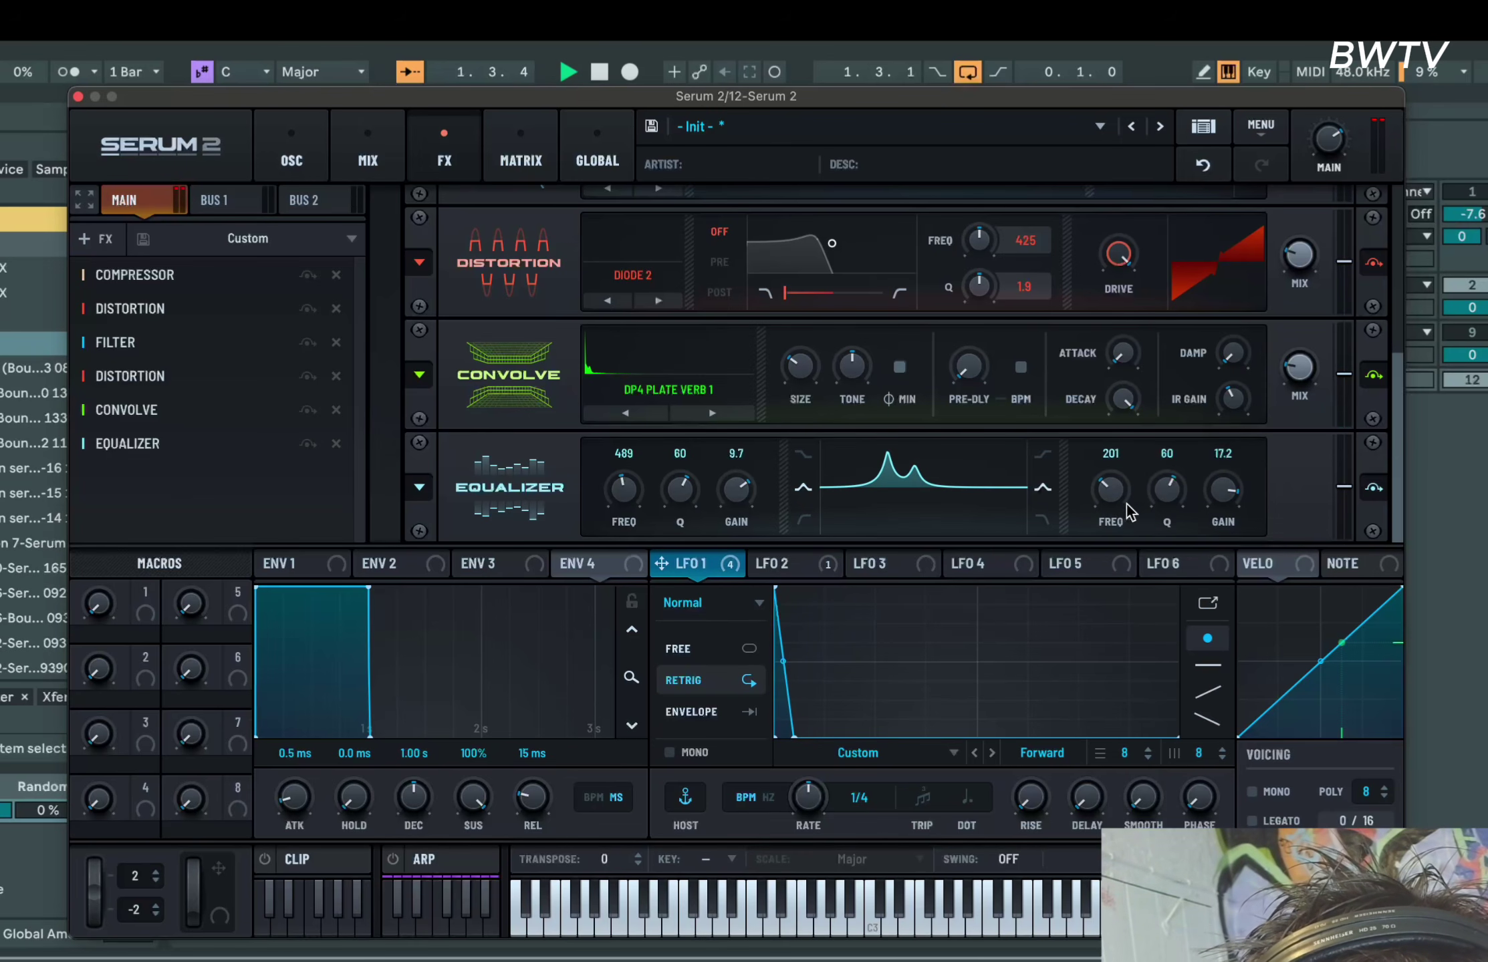
left_click_drag(1212, 474, 1209, 502)
key("space")
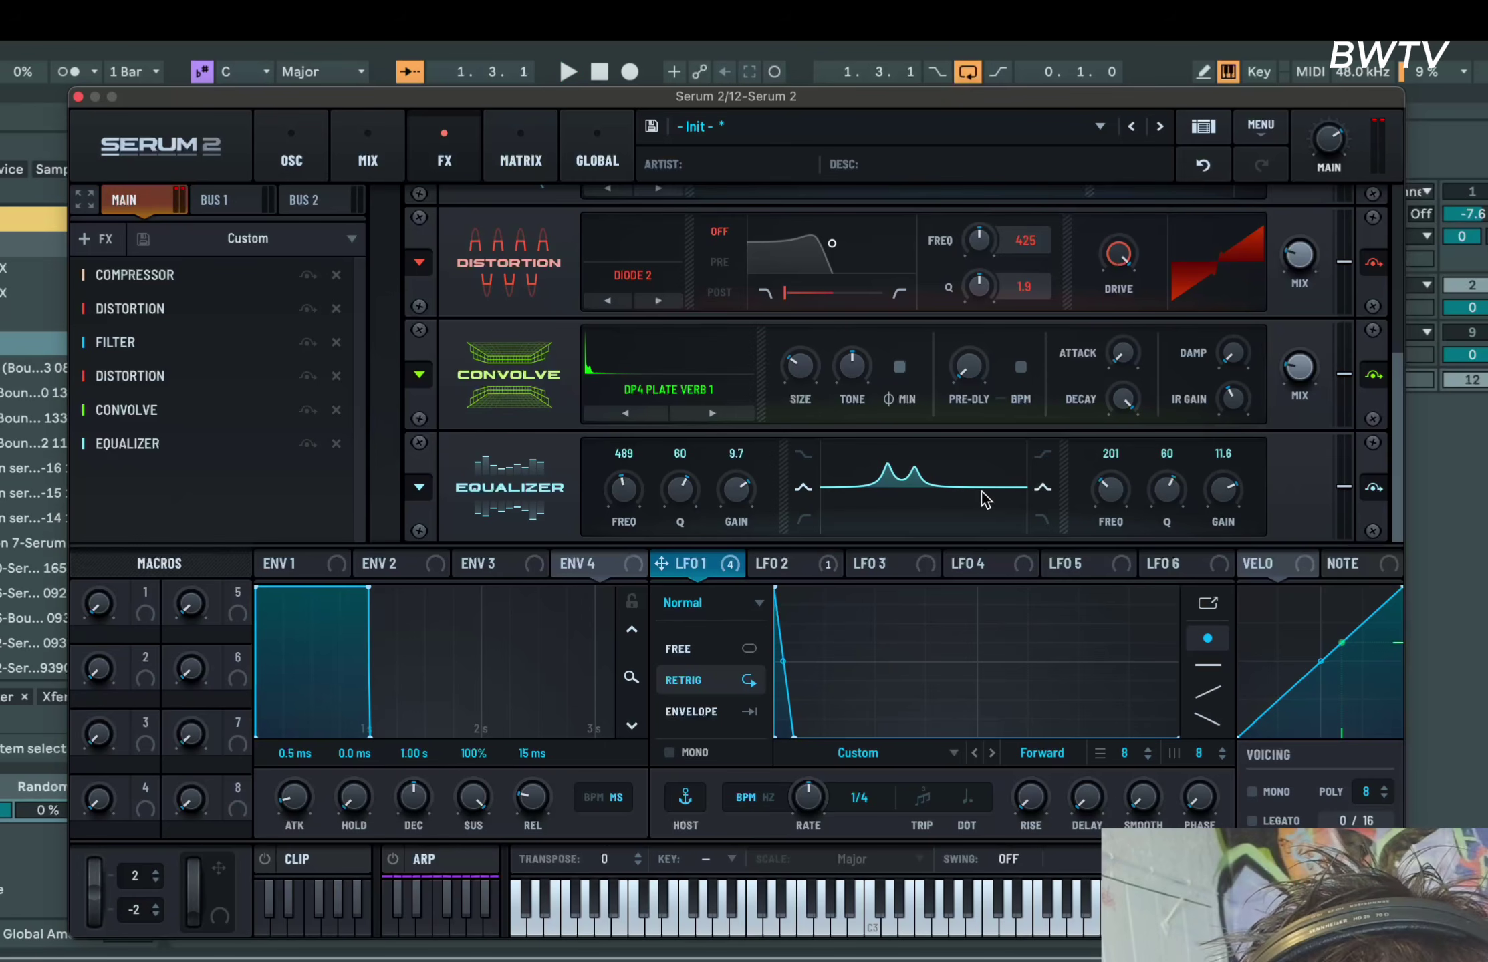
Add a second equalizer with its low band as a peak at 6273 Hz, Q 50 and gain 8.2, and audition it
left_click(234, 506)
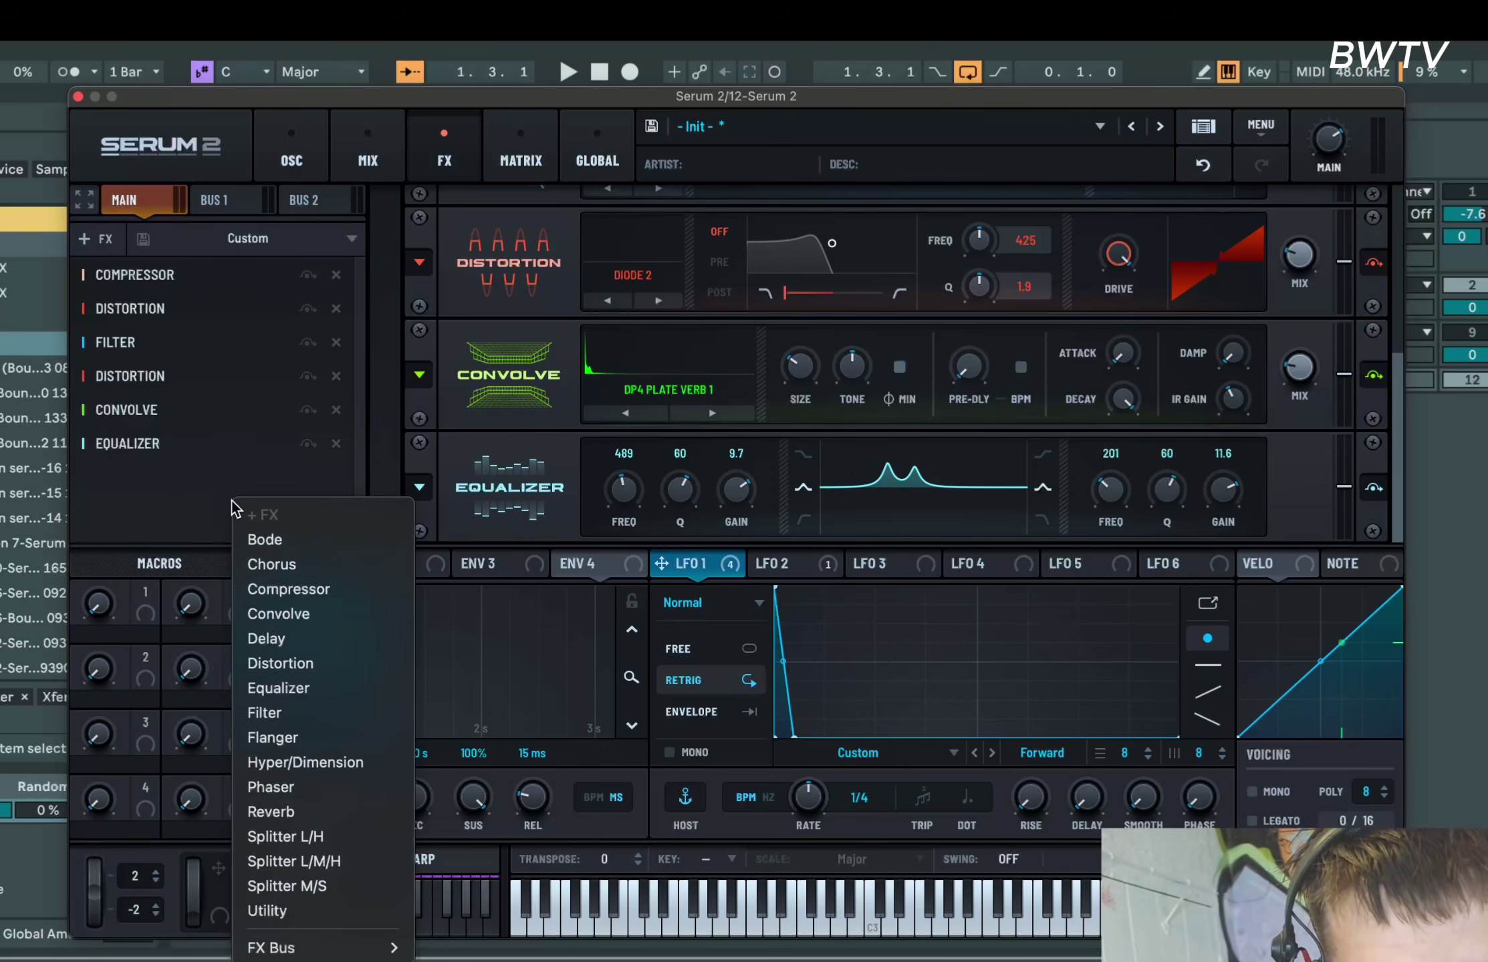
left_click(333, 692)
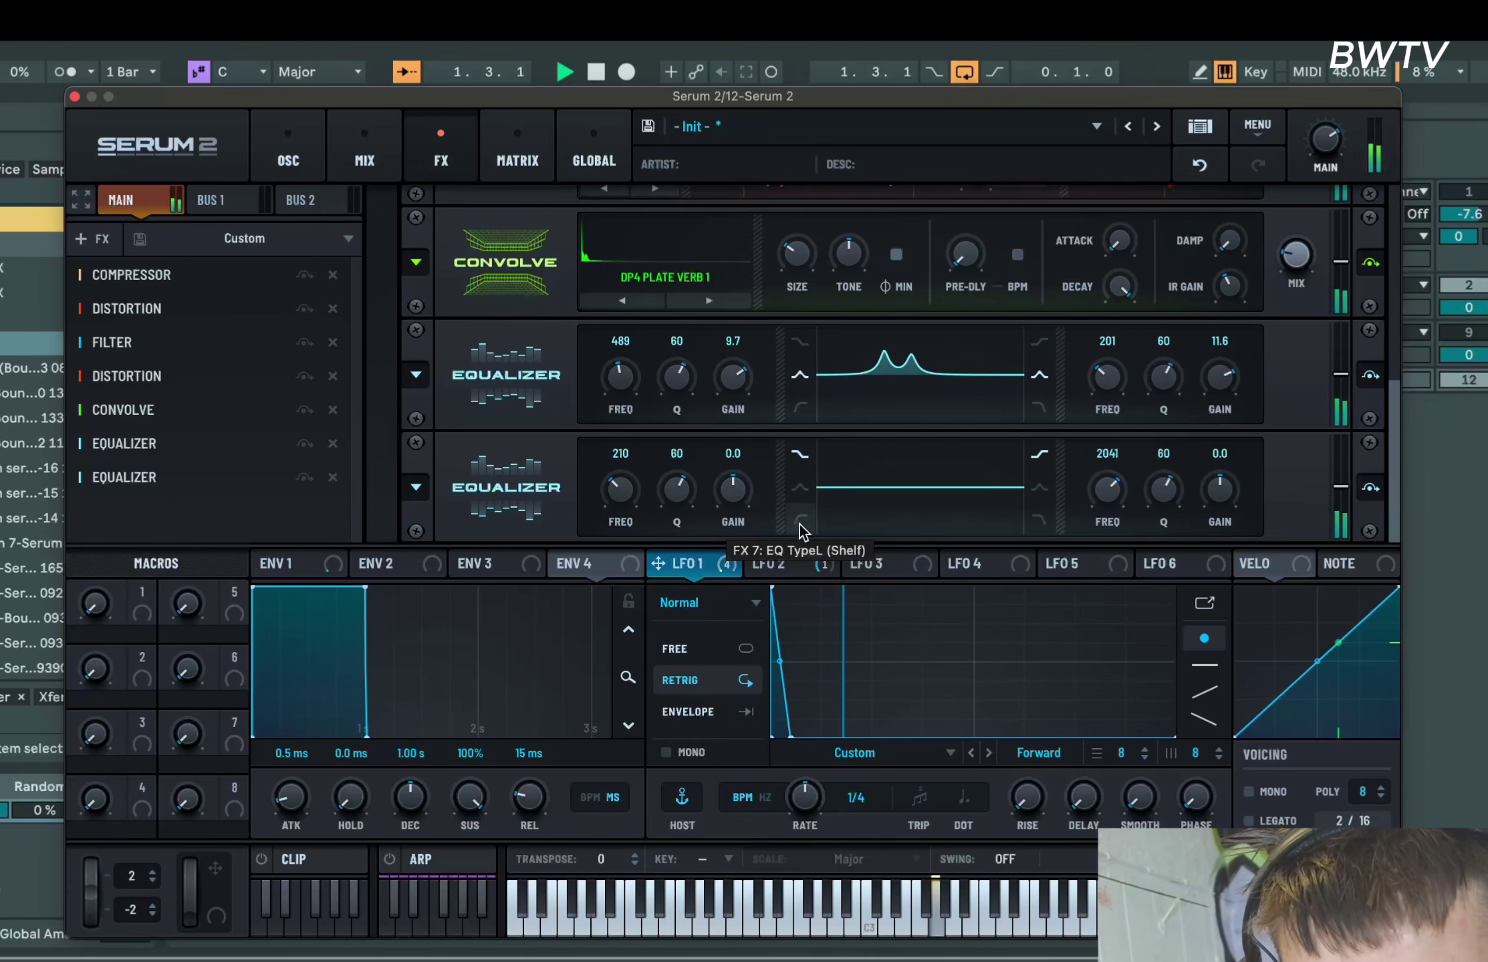
left_click(800, 487)
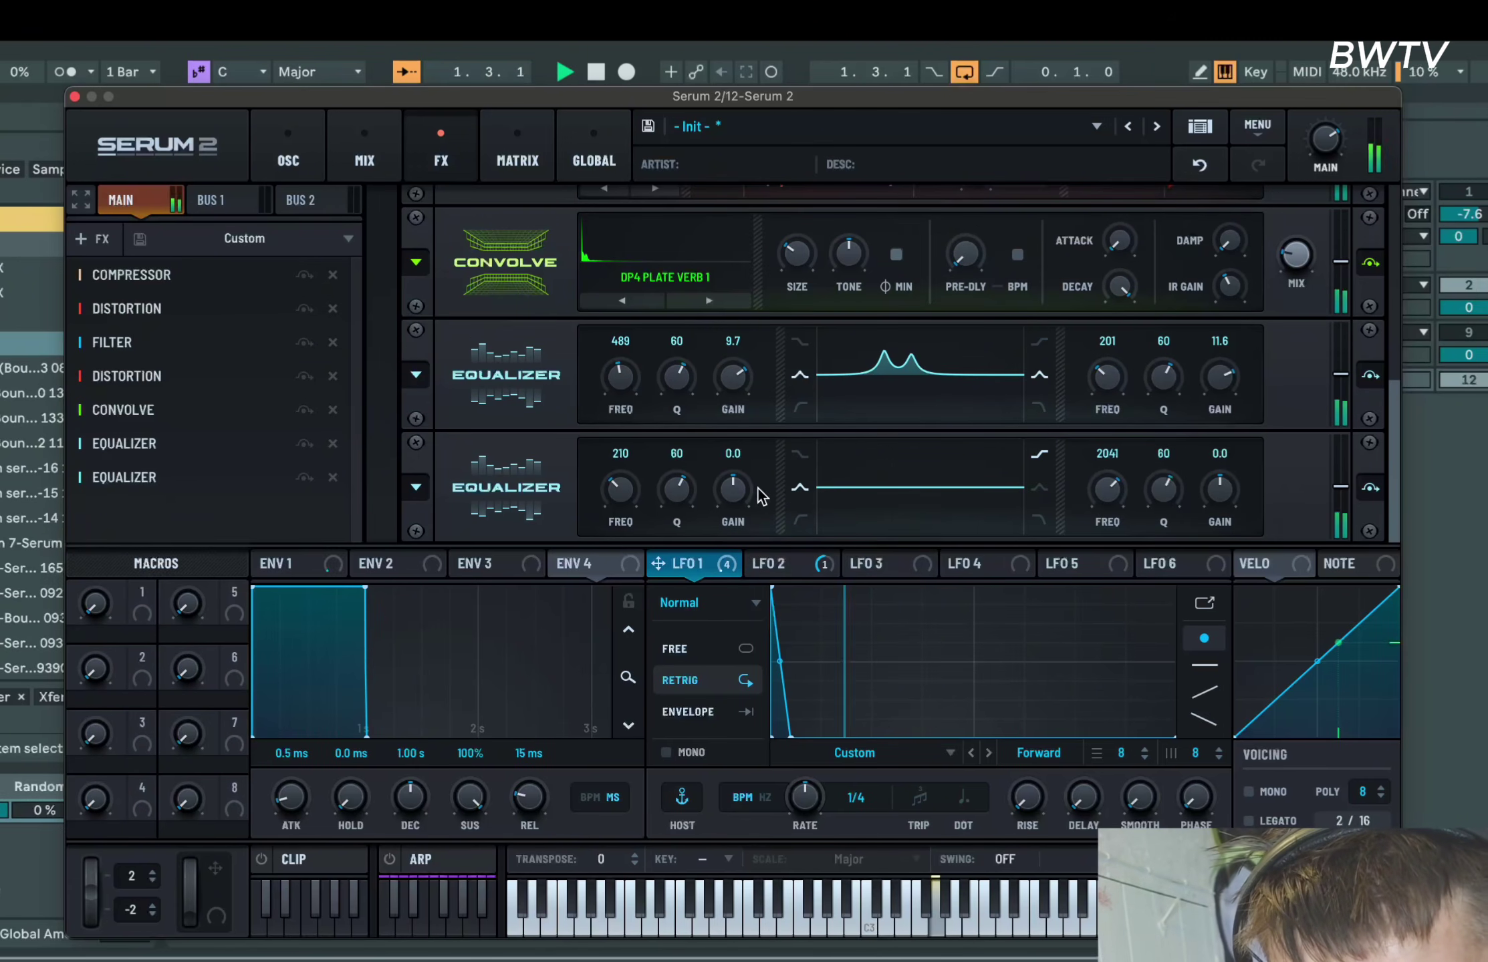
left_click_drag(622, 486, 628, 433)
left_click_drag(740, 486, 751, 388)
left_click_drag(624, 485, 638, 424)
left_click_drag(725, 498, 633, 487)
key("space")
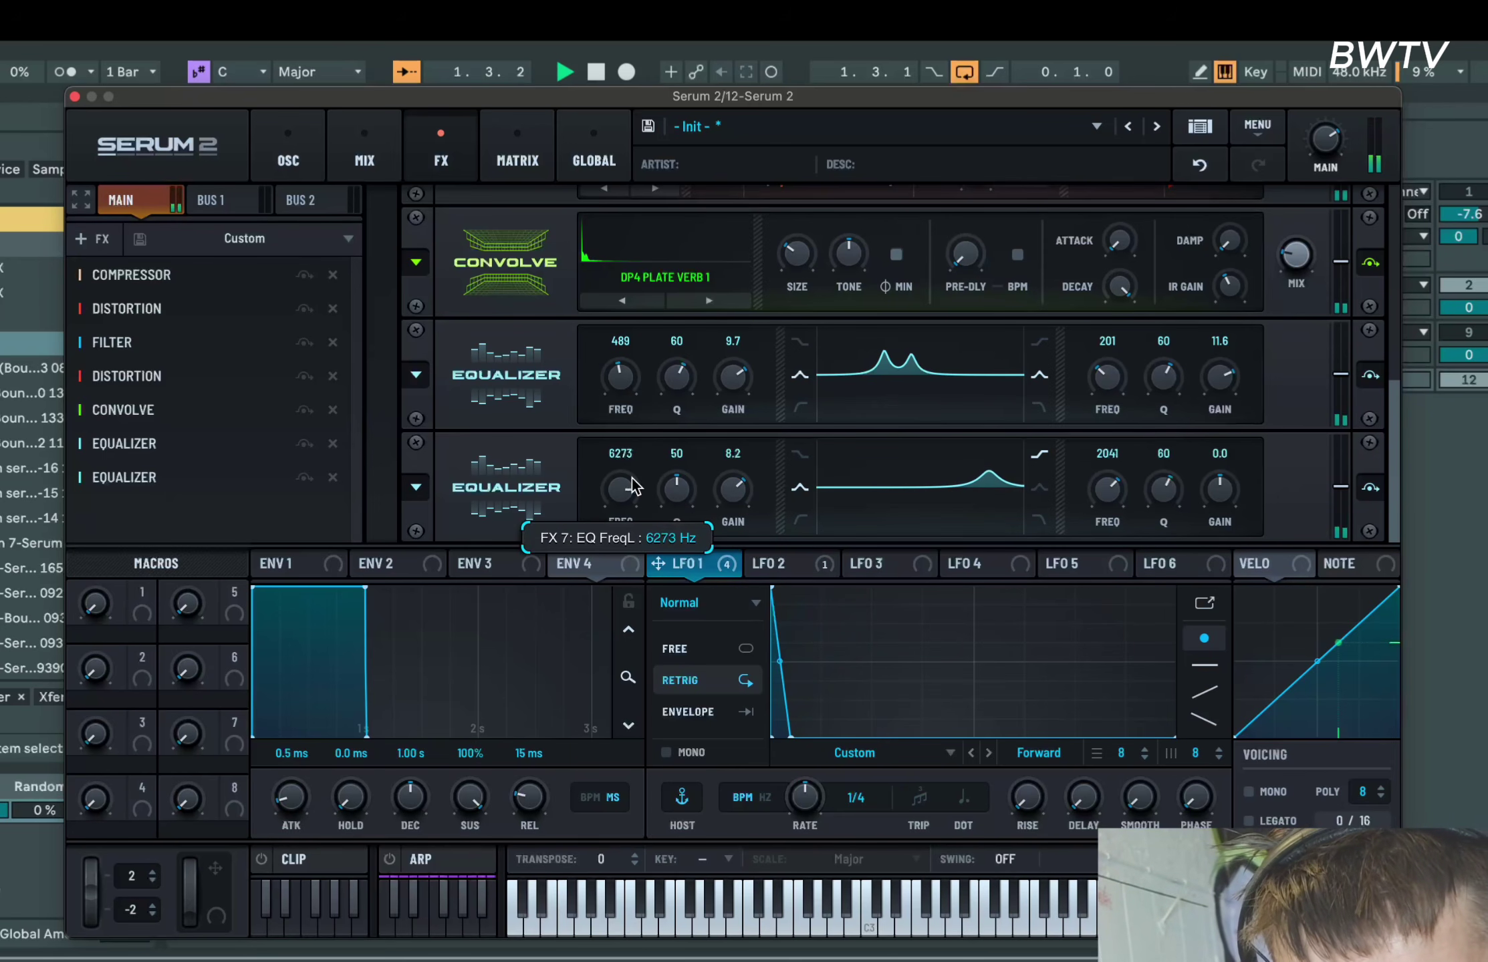
key("space")
key("space")
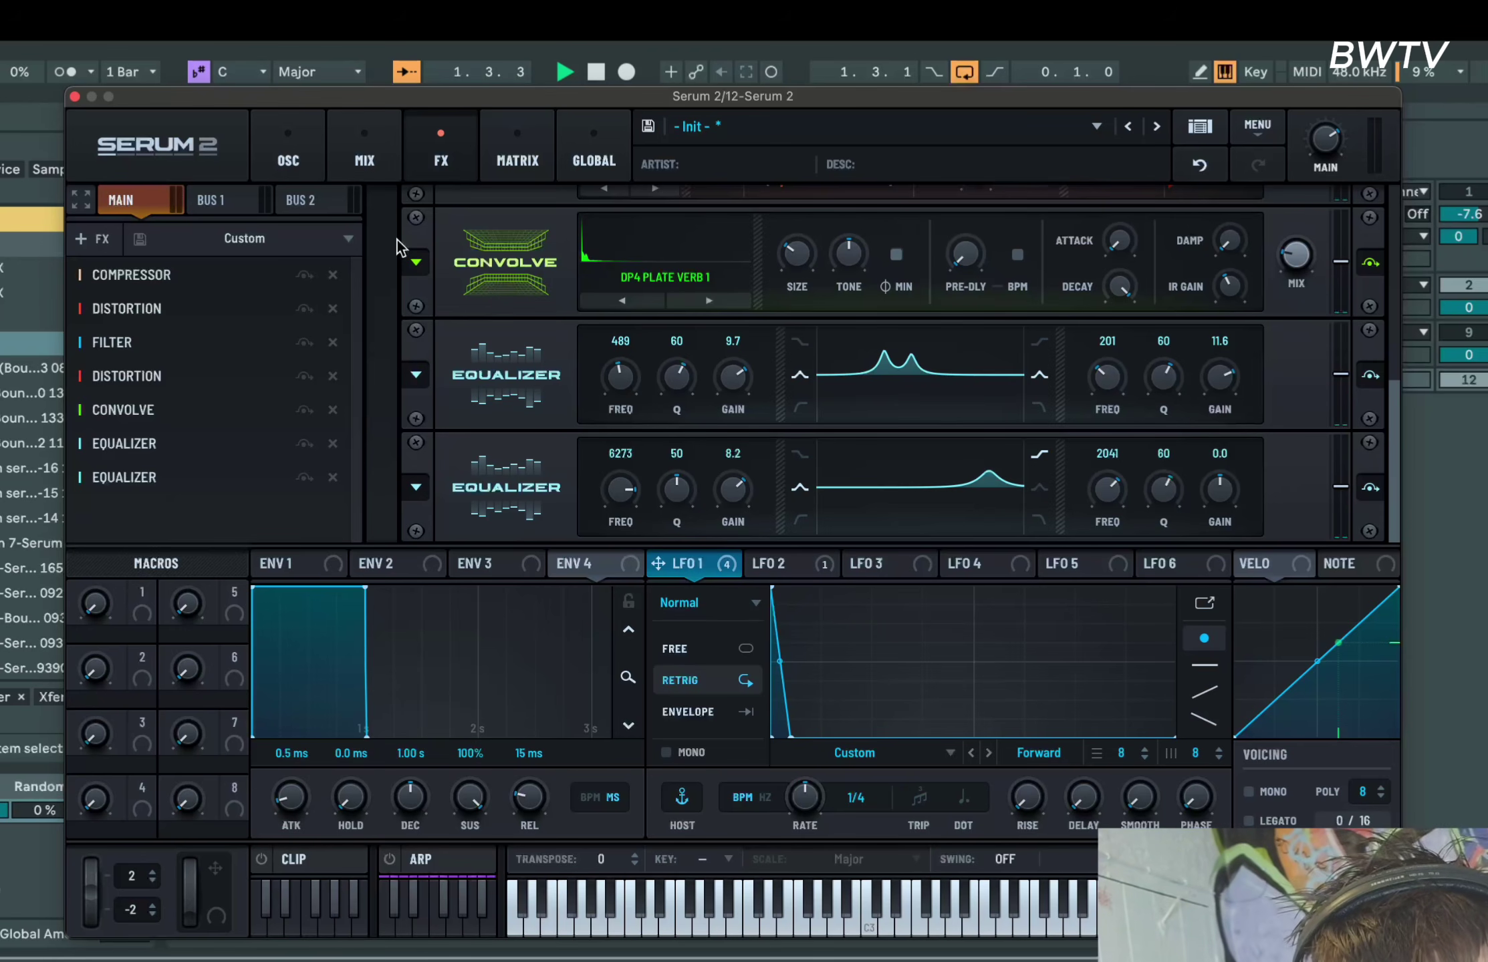
Add a SoftClip distortion after the second equalizer and increase its drive
left_click(204, 516)
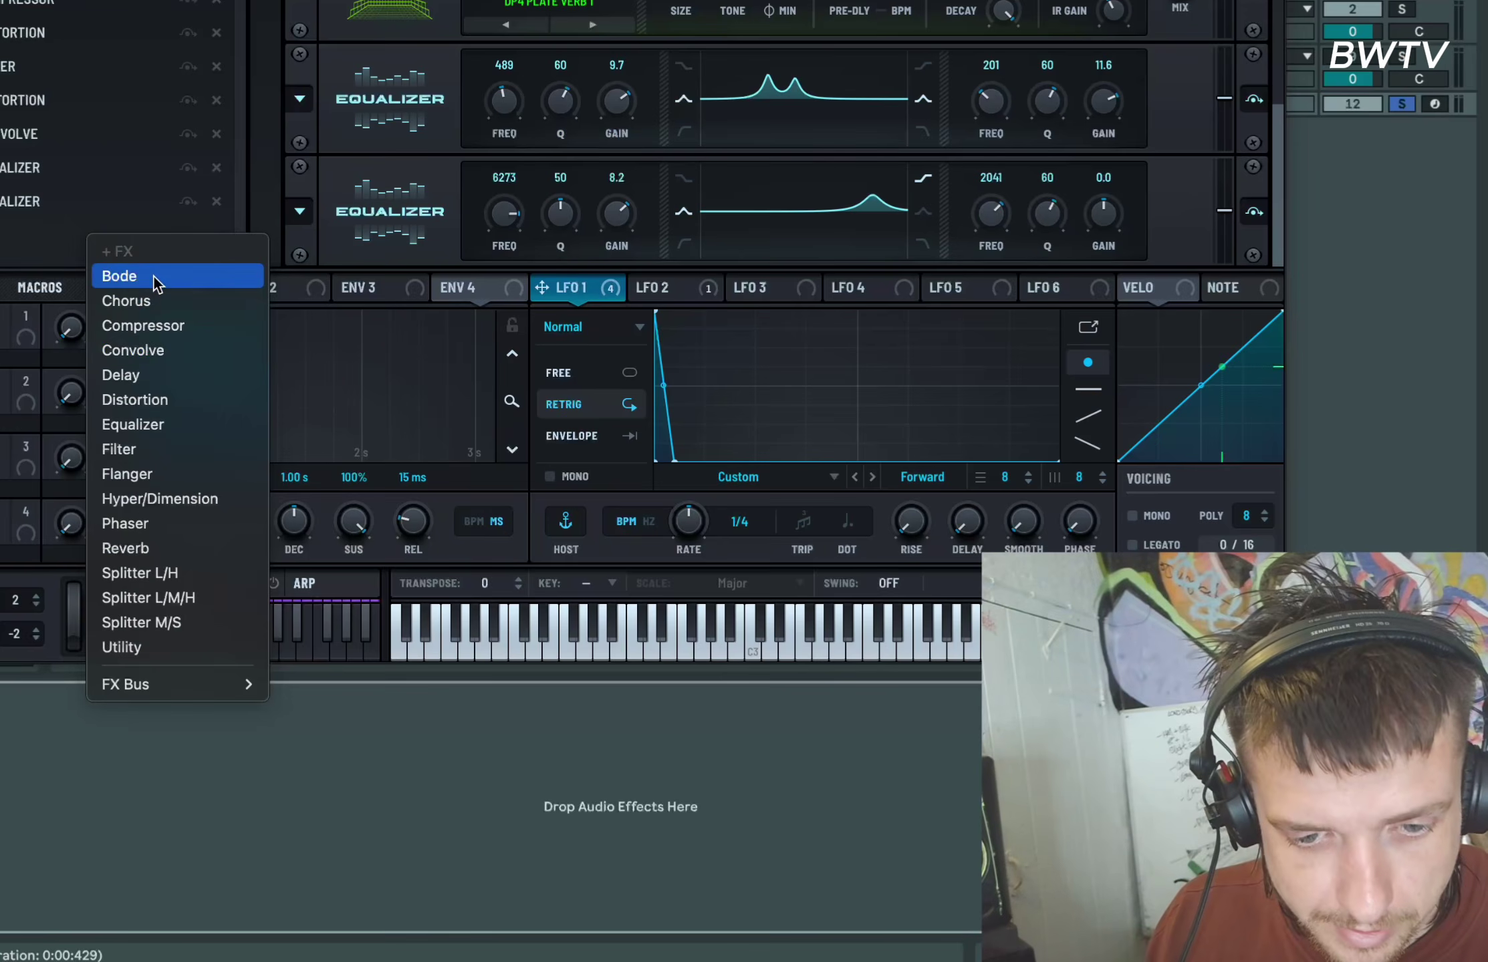
left_click(250, 675)
left_click(541, 252)
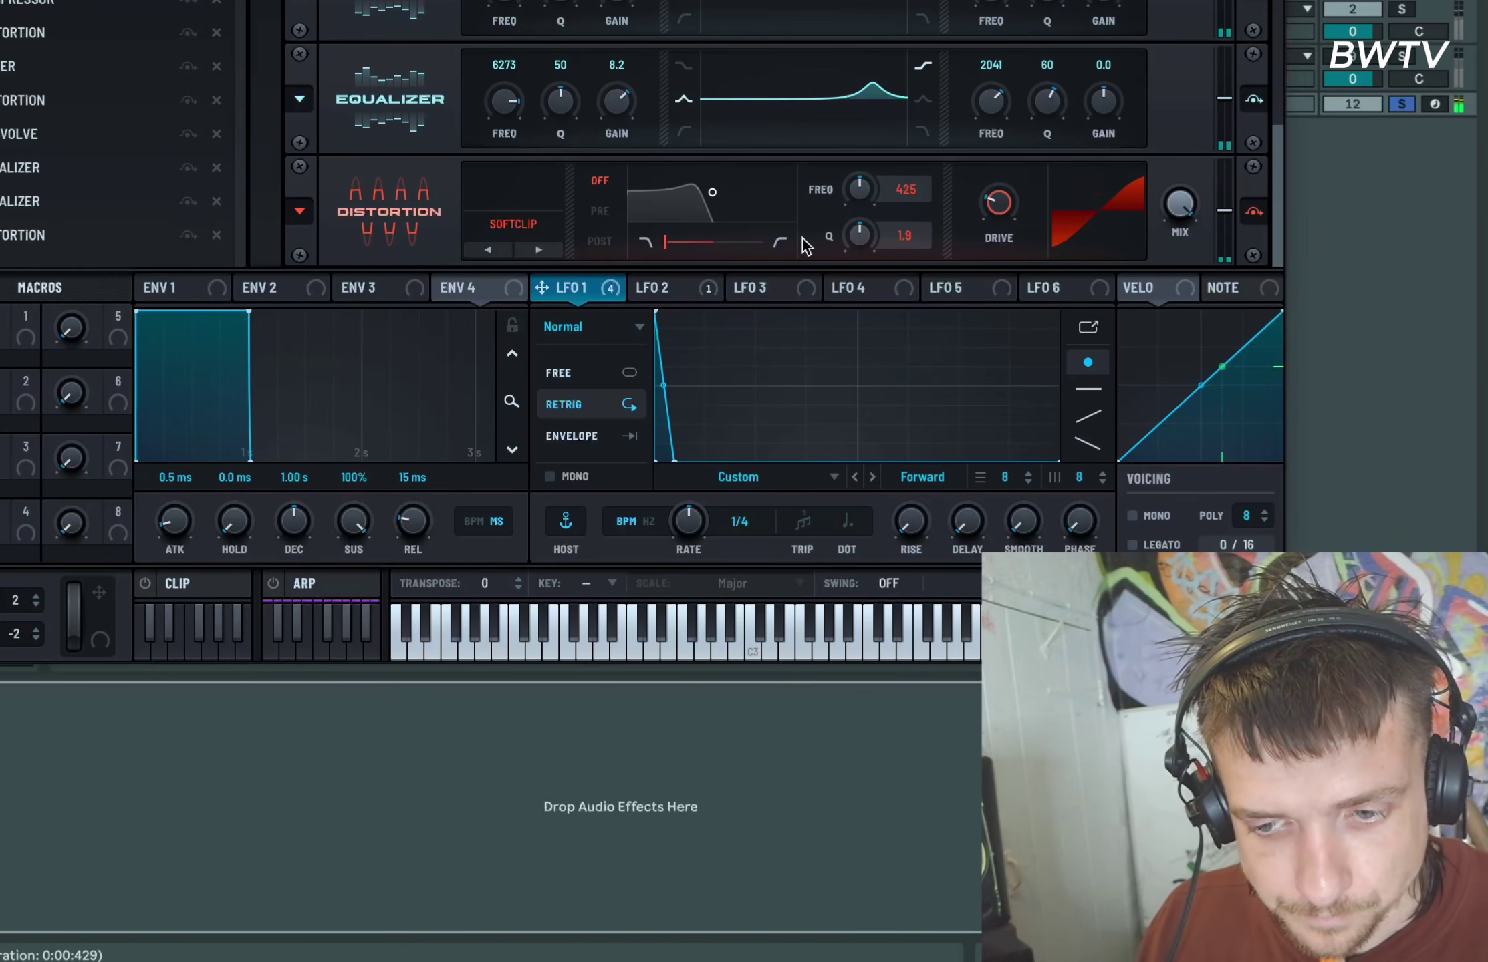
left_click_drag(1026, 226, 1018, 162)
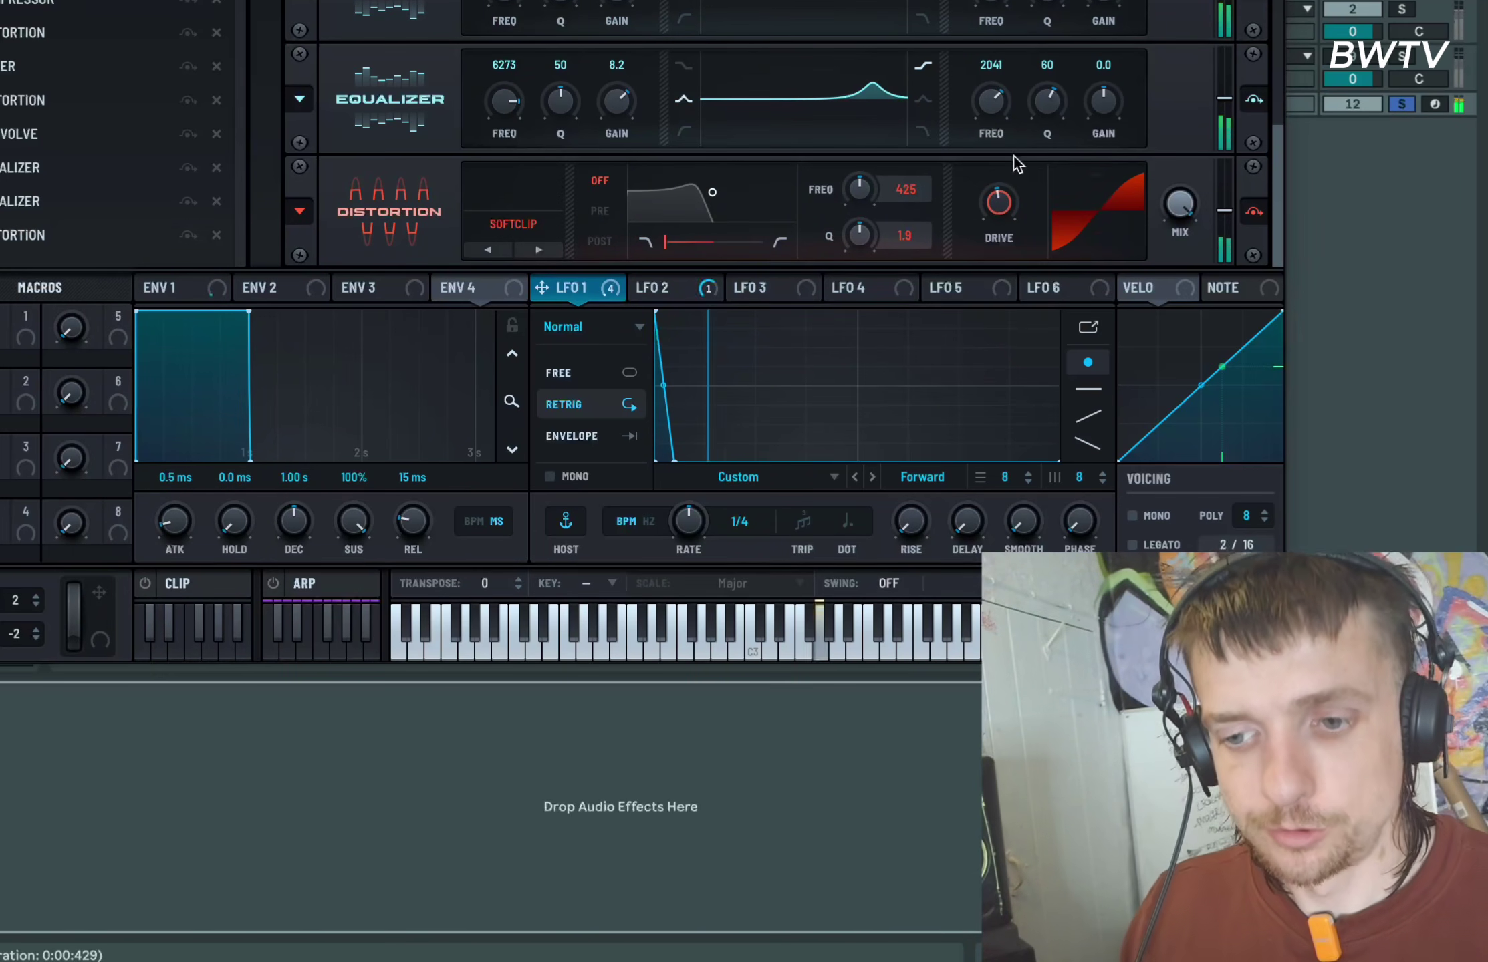
Add a Bode effect, raise its delay and shift, reduce its feedback, adjust the blur and set the mix to 88%
right_click(119, 256)
left_click(154, 295)
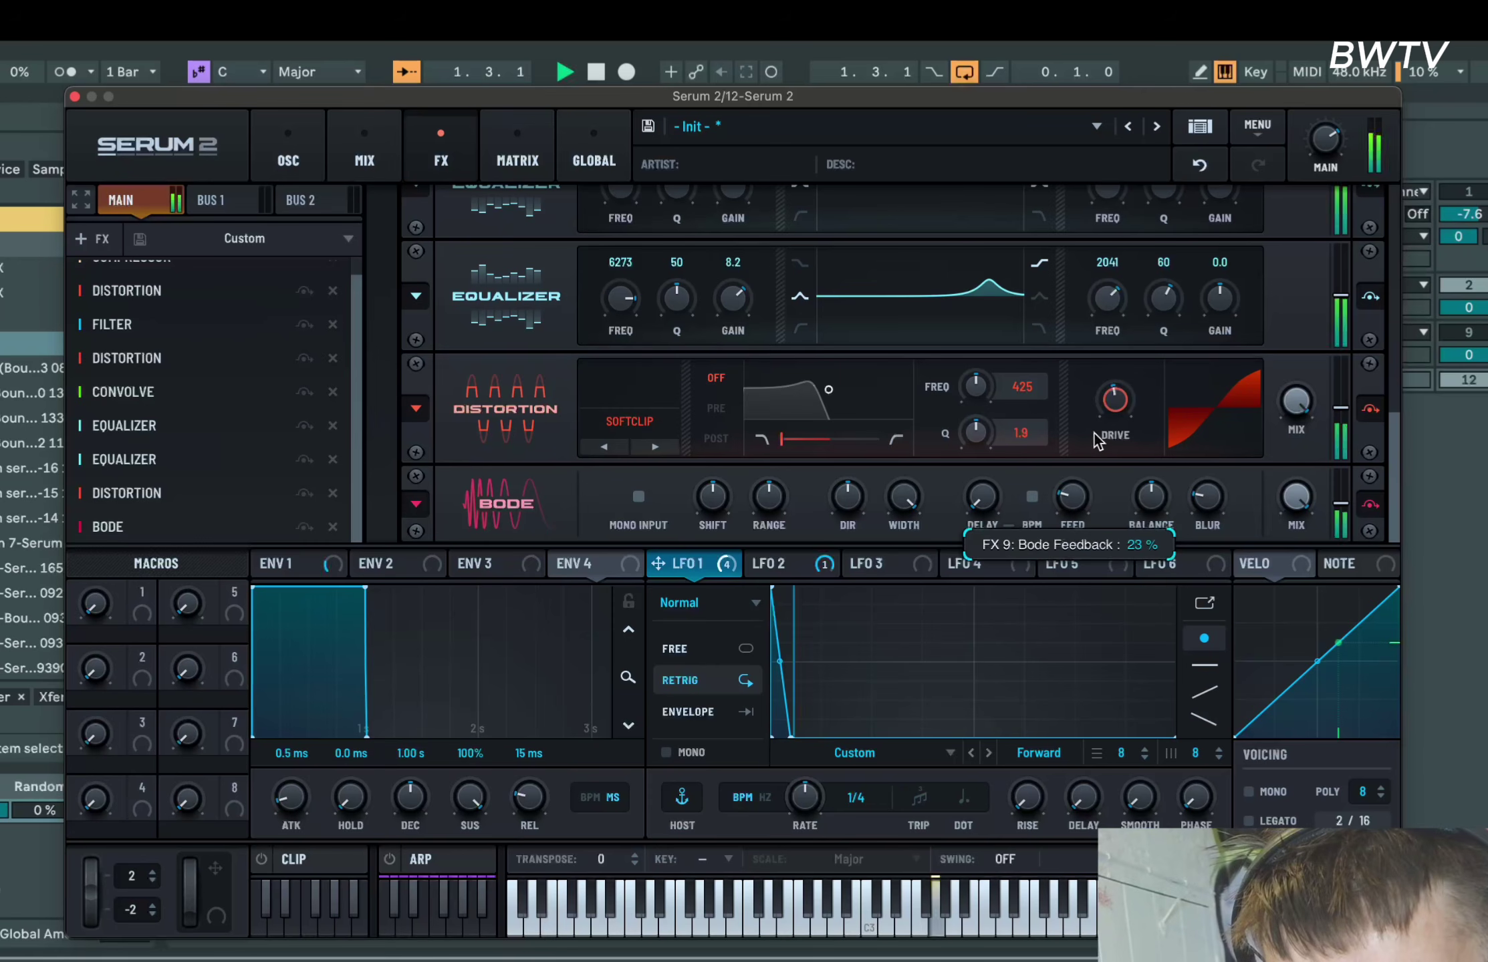
left_click_drag(984, 496, 1017, 432)
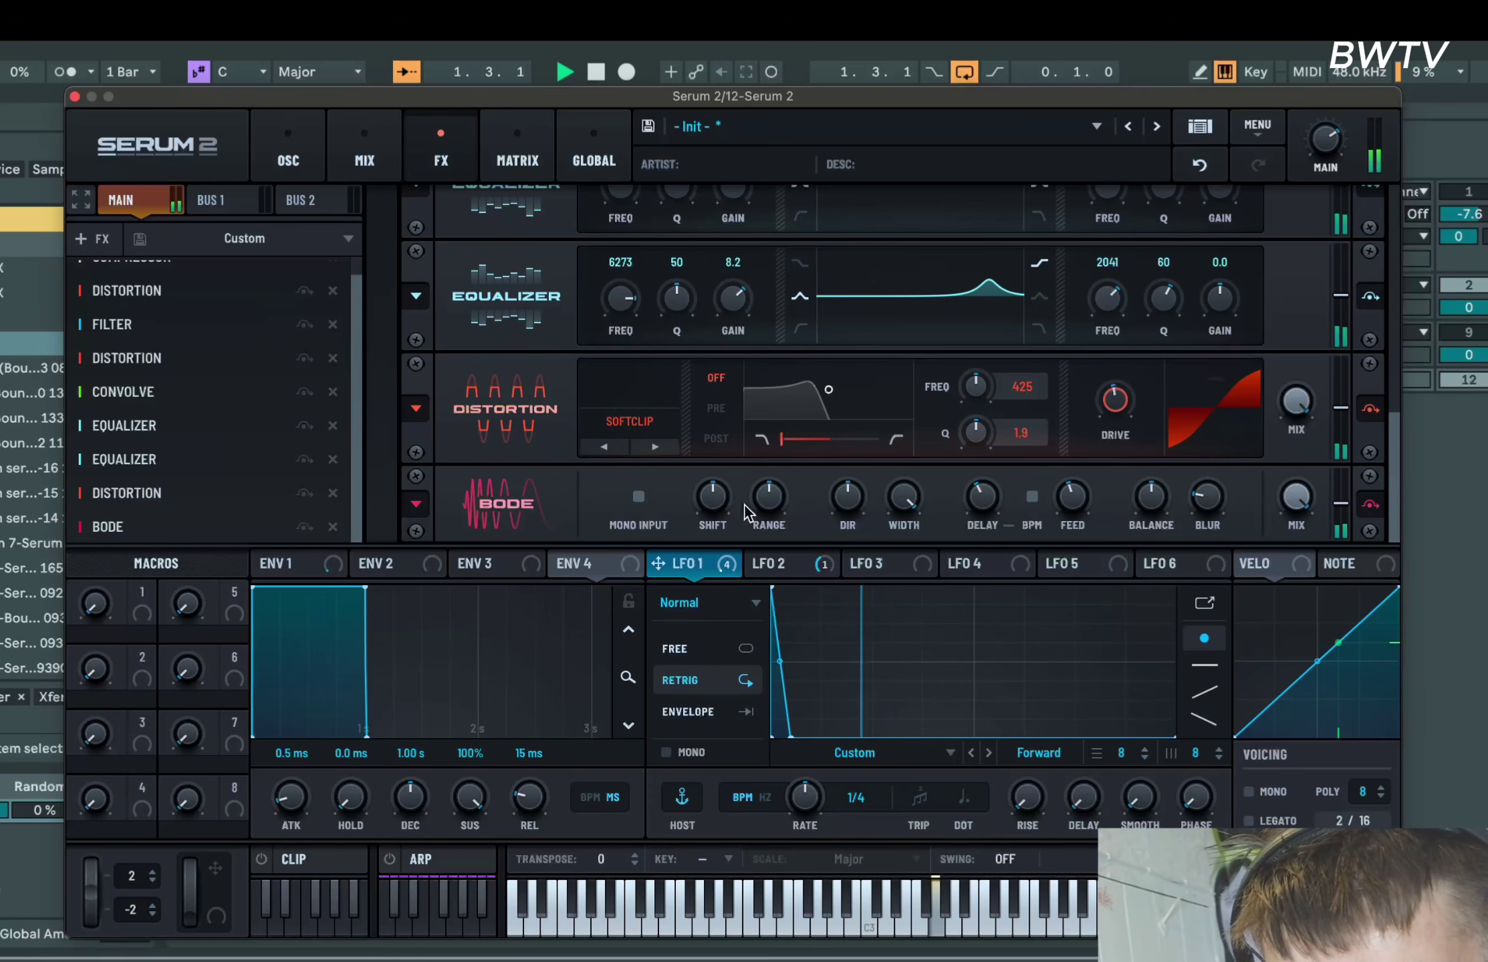
left_click_drag(712, 496, 709, 443)
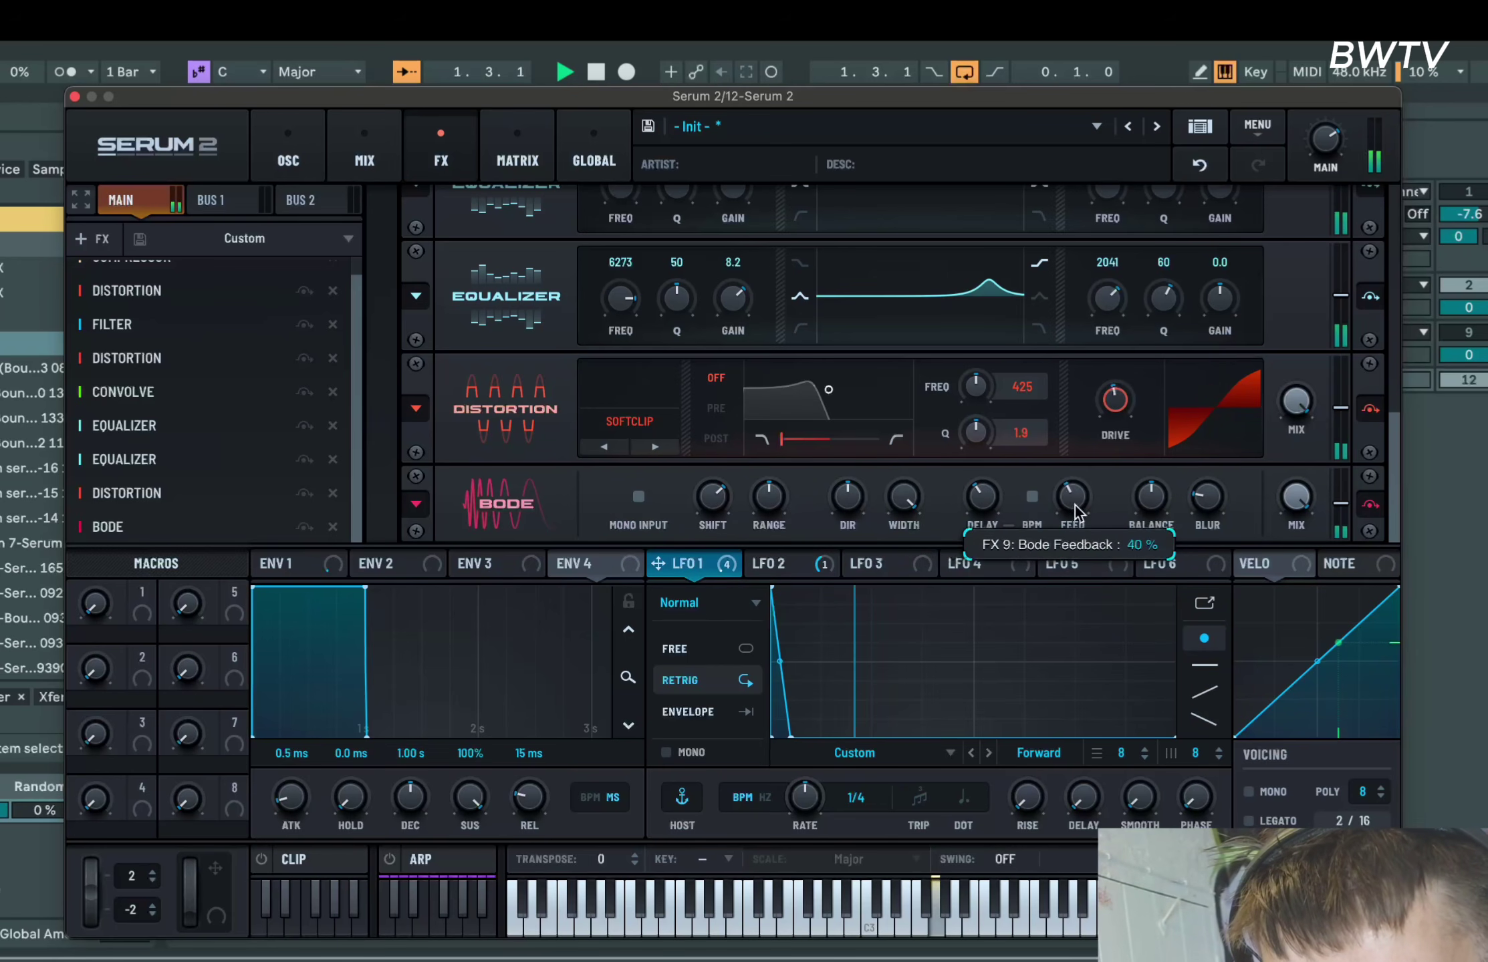
left_click_drag(1077, 555, 1086, 588)
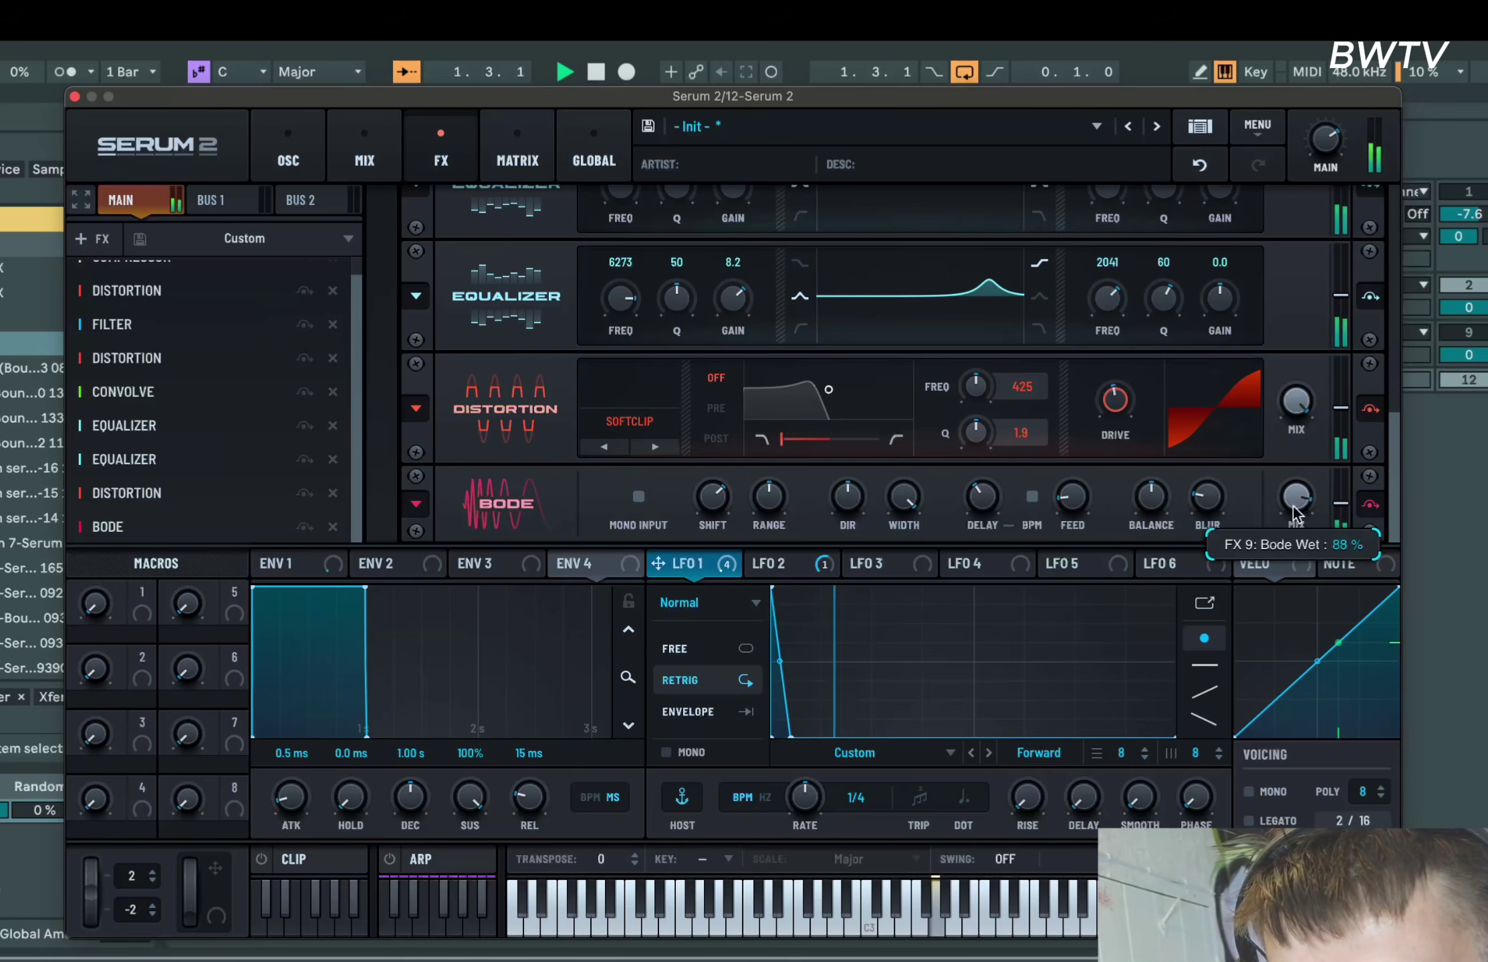
mouse_move(1207, 498)
left_mouse_down()
mouse_move(1223, 454)
mouse_move(1216, 561)
mouse_move(1214, 502)
left_mouse_up()
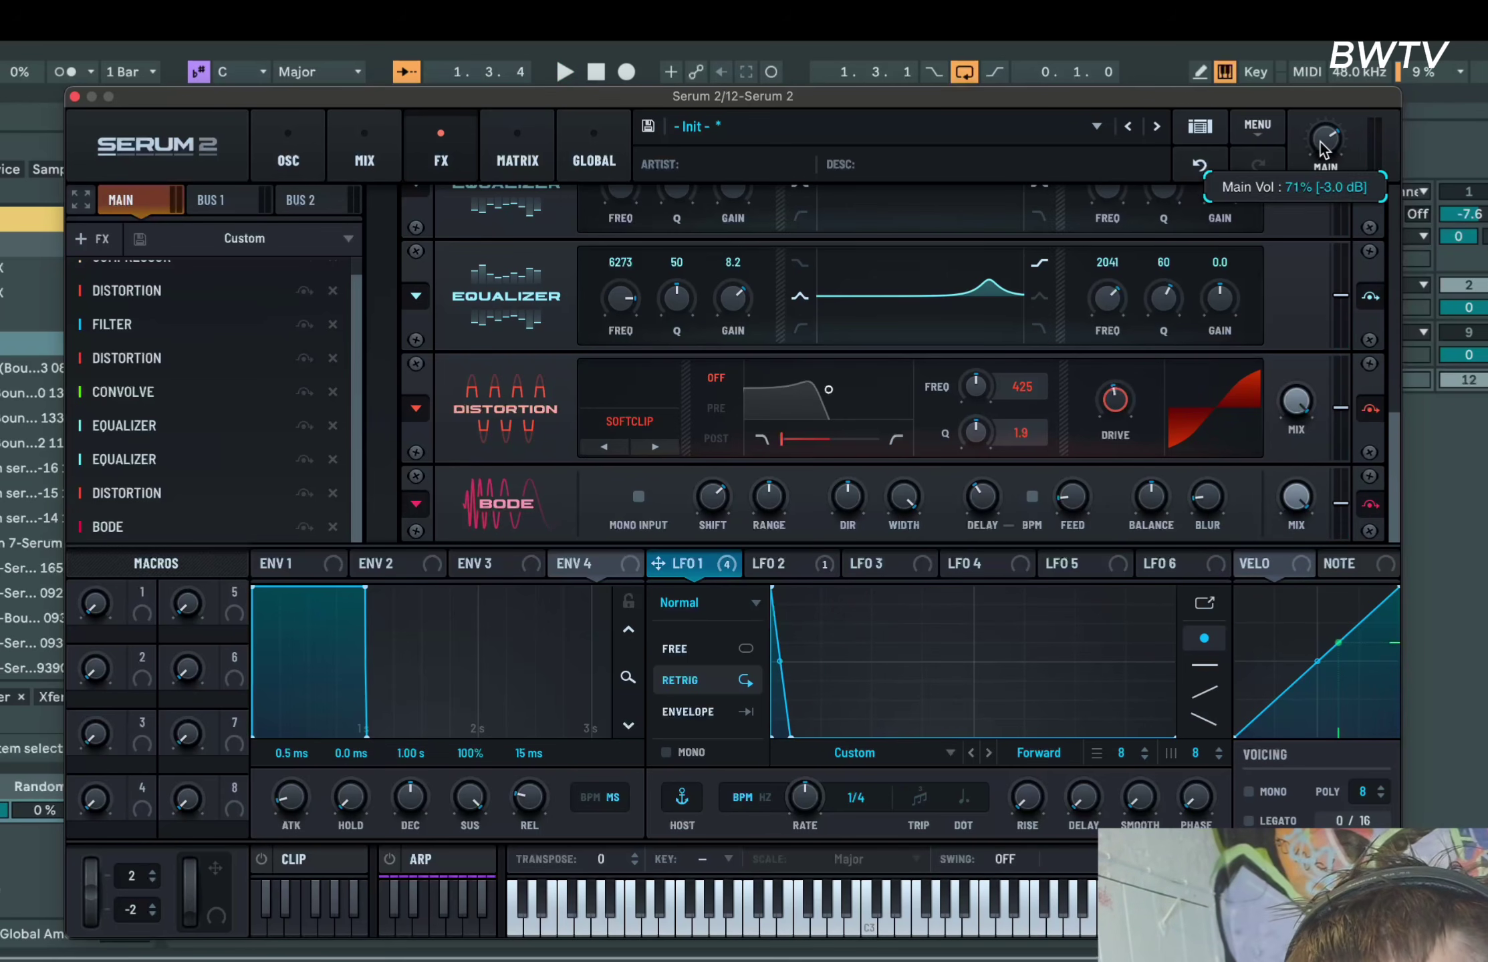
Move the Bode effect ahead of the last distortion and play the loop
key("space")
left_click_drag(525, 506, 533, 382)
key("space")
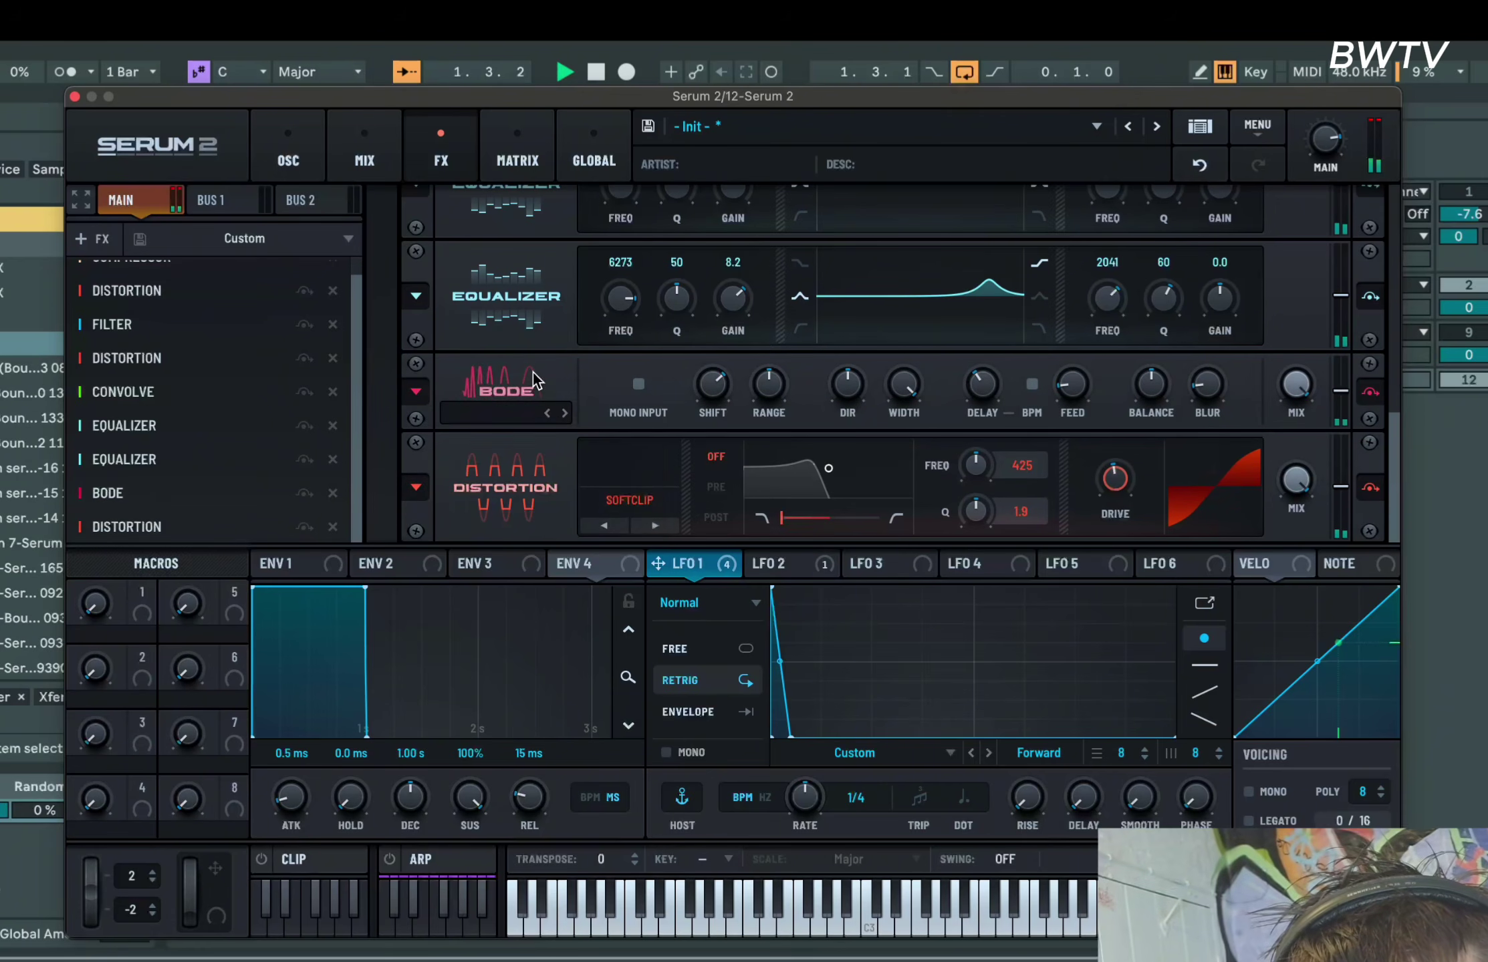
Remove the Bode effect to compare the sound without it during playback, and undo the removal
left_click(532, 406)
left_click(532, 406)
key("space")
left_click(332, 493)
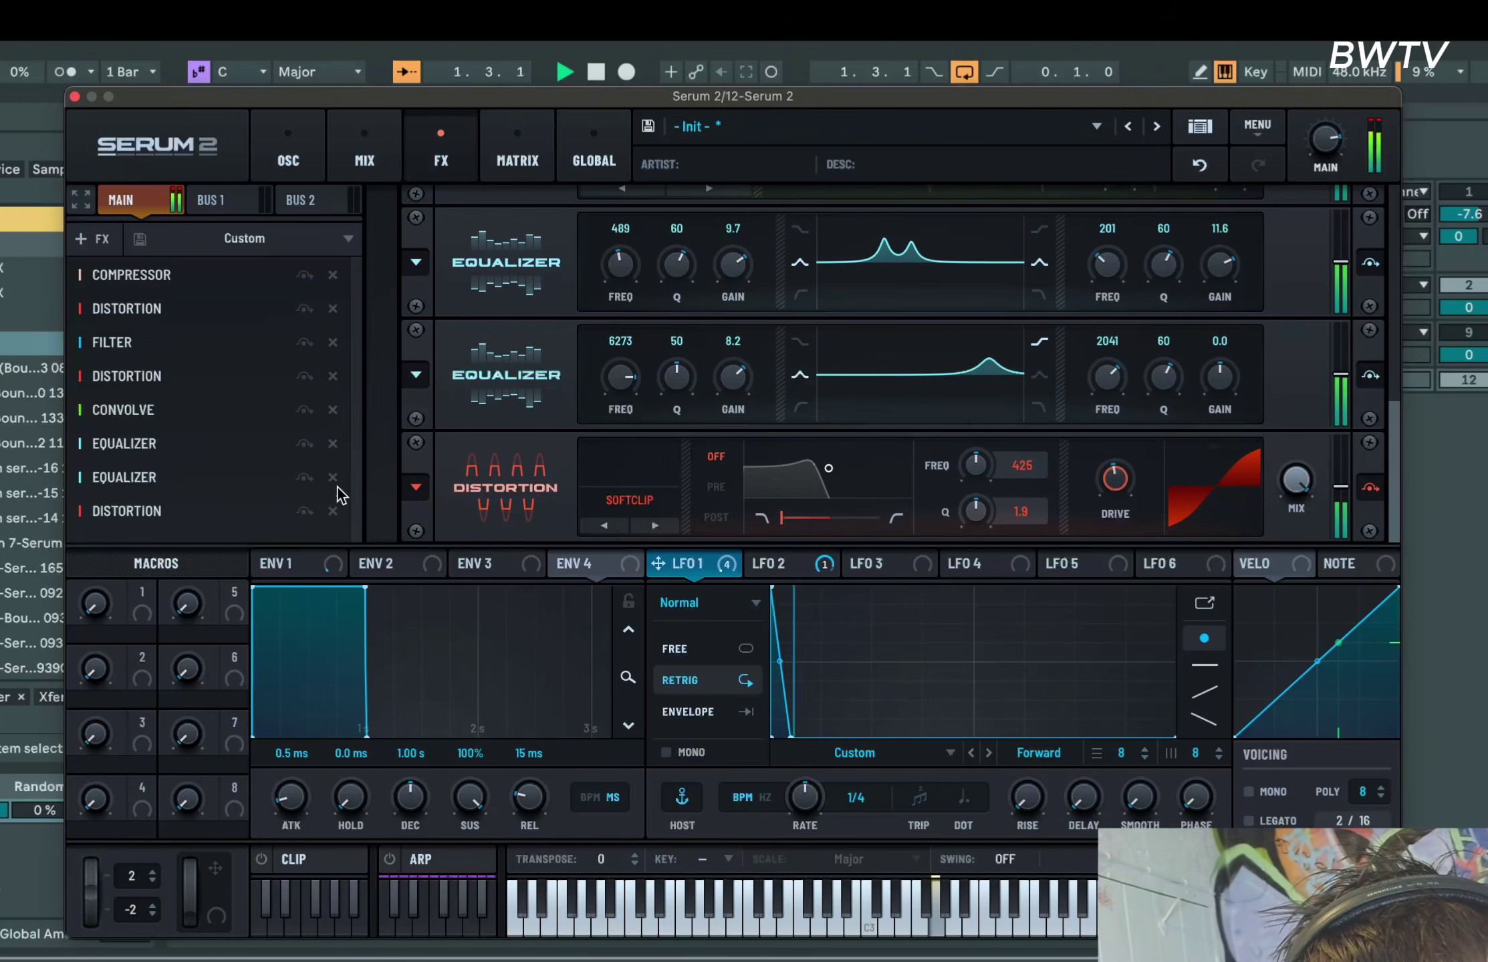
key("space")
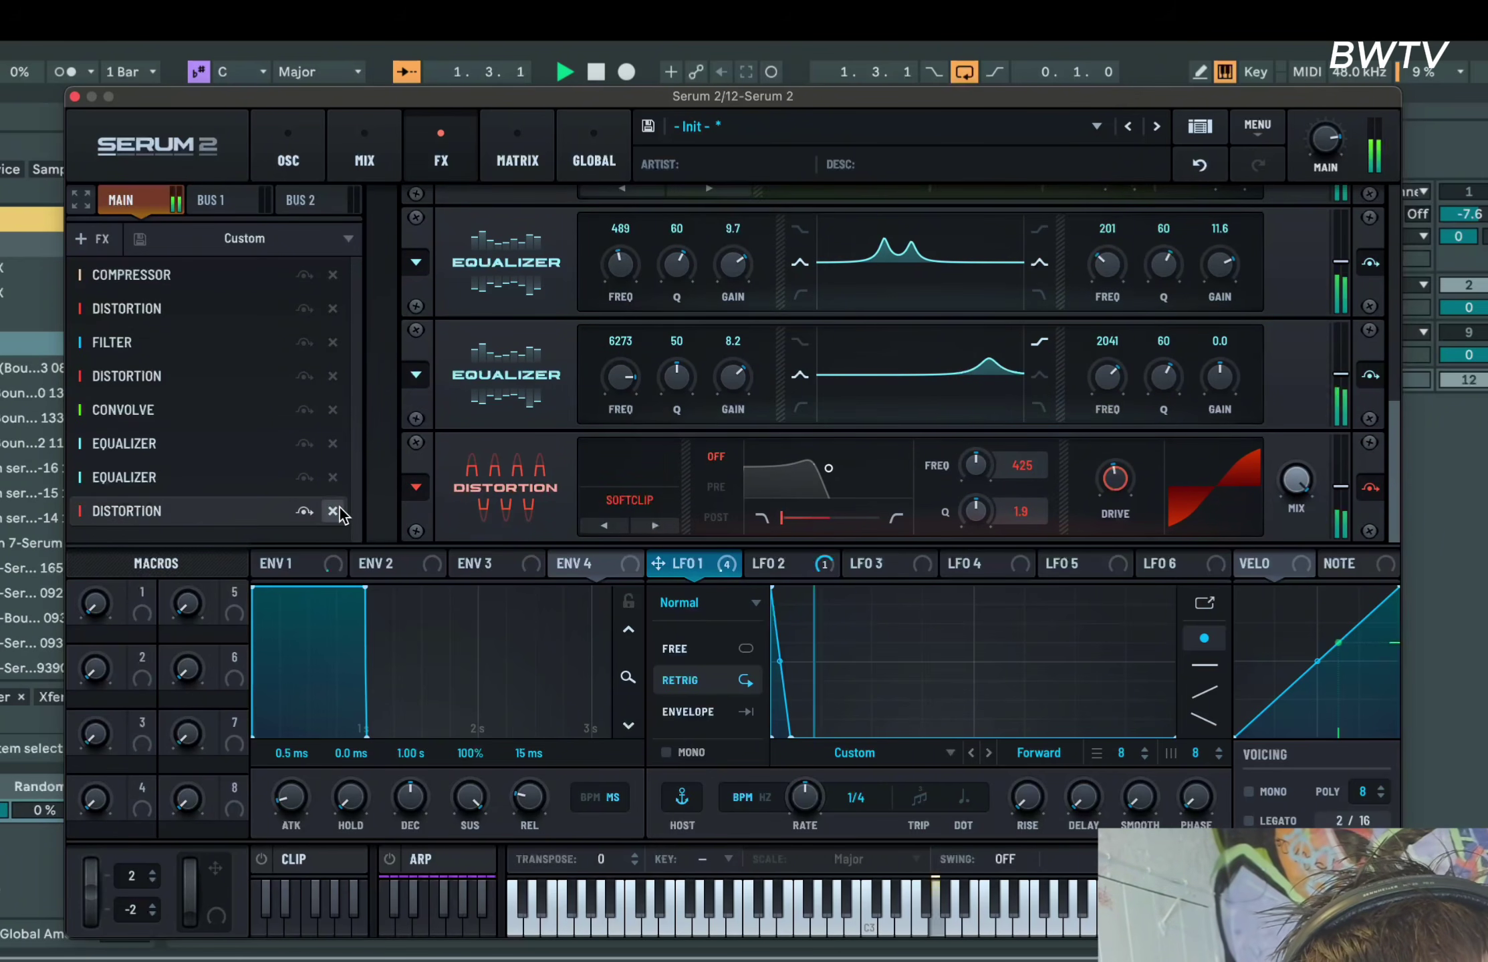
key("super+z")
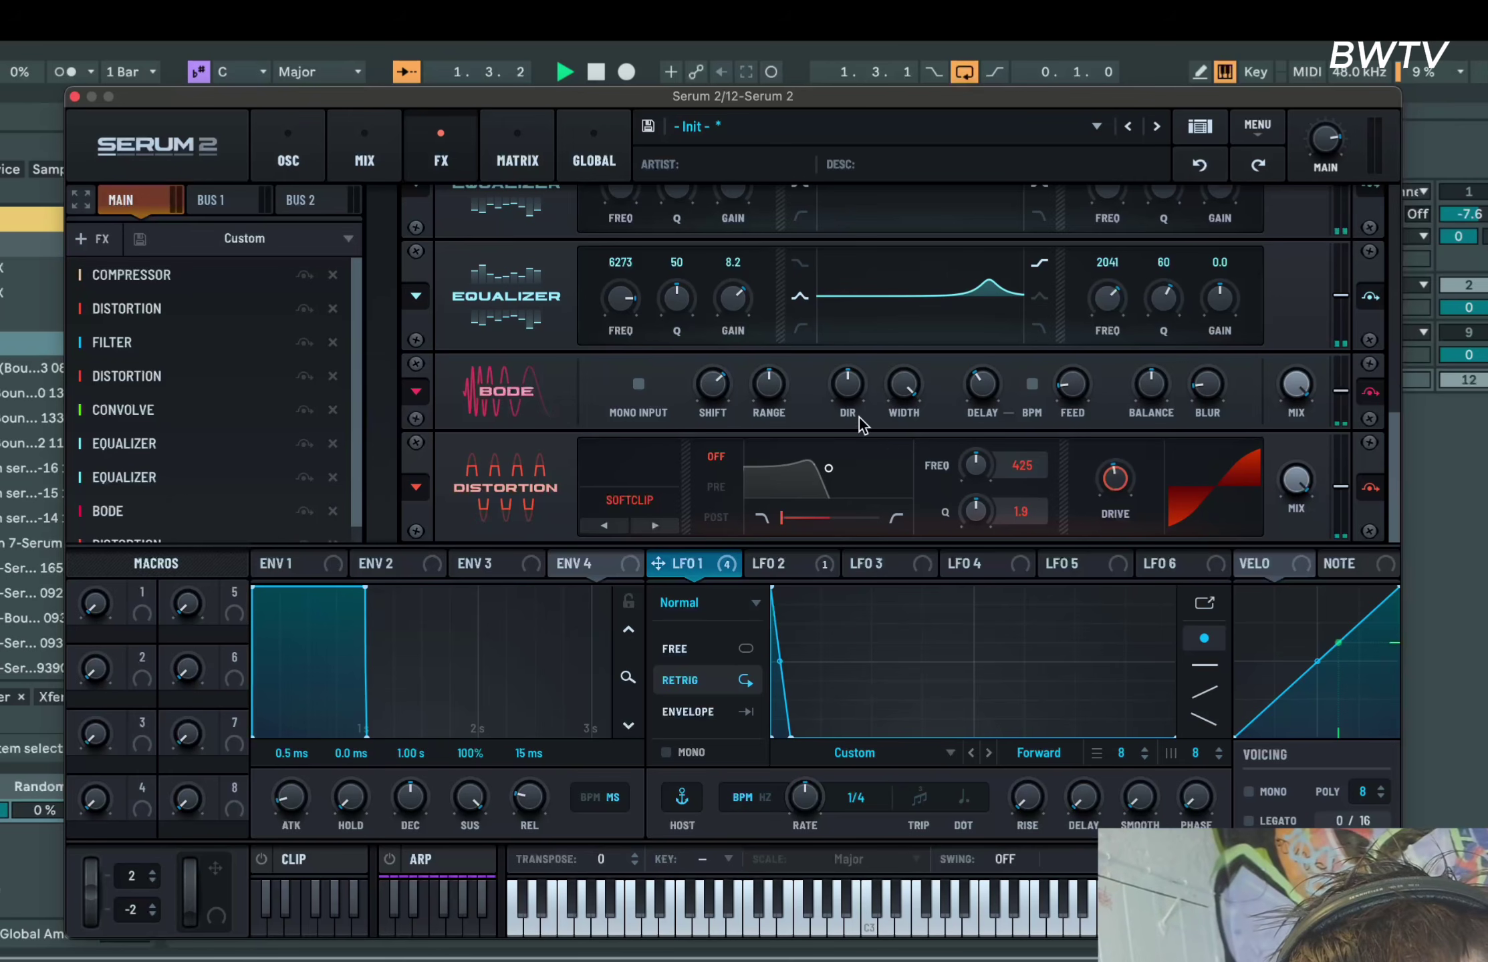
Turn the Bode's blur fully down, set its feedback to 5%, shorten its delay and close the plugin window
left_click_drag(1192, 401, 1203, 472)
left_click_drag(1215, 329, 1182, 470)
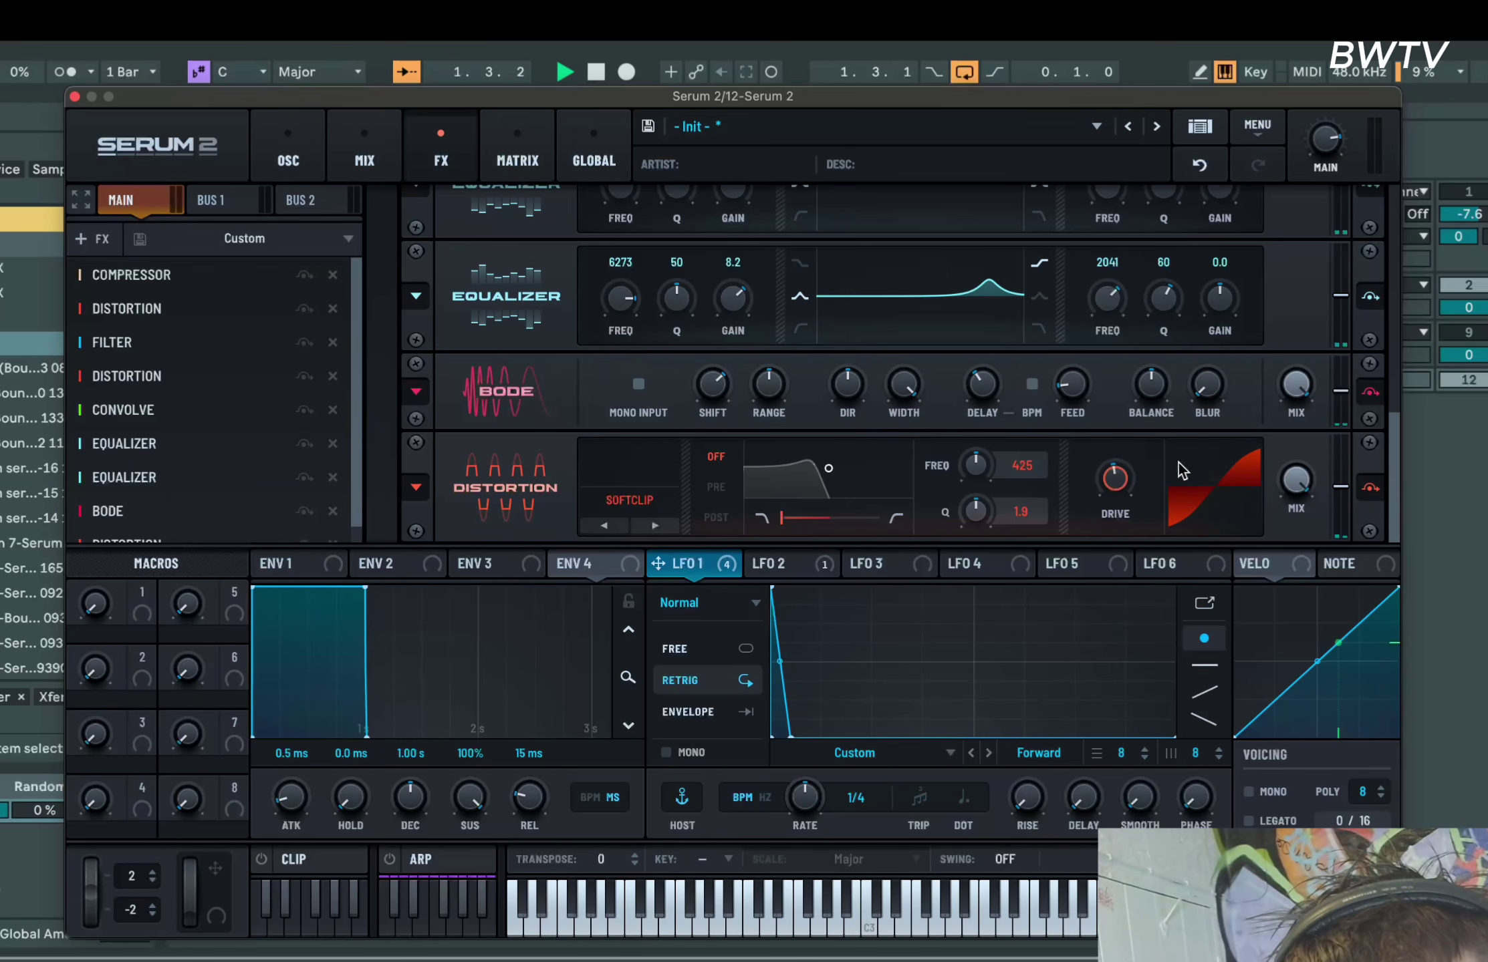
left_click_drag(1067, 385, 1074, 408)
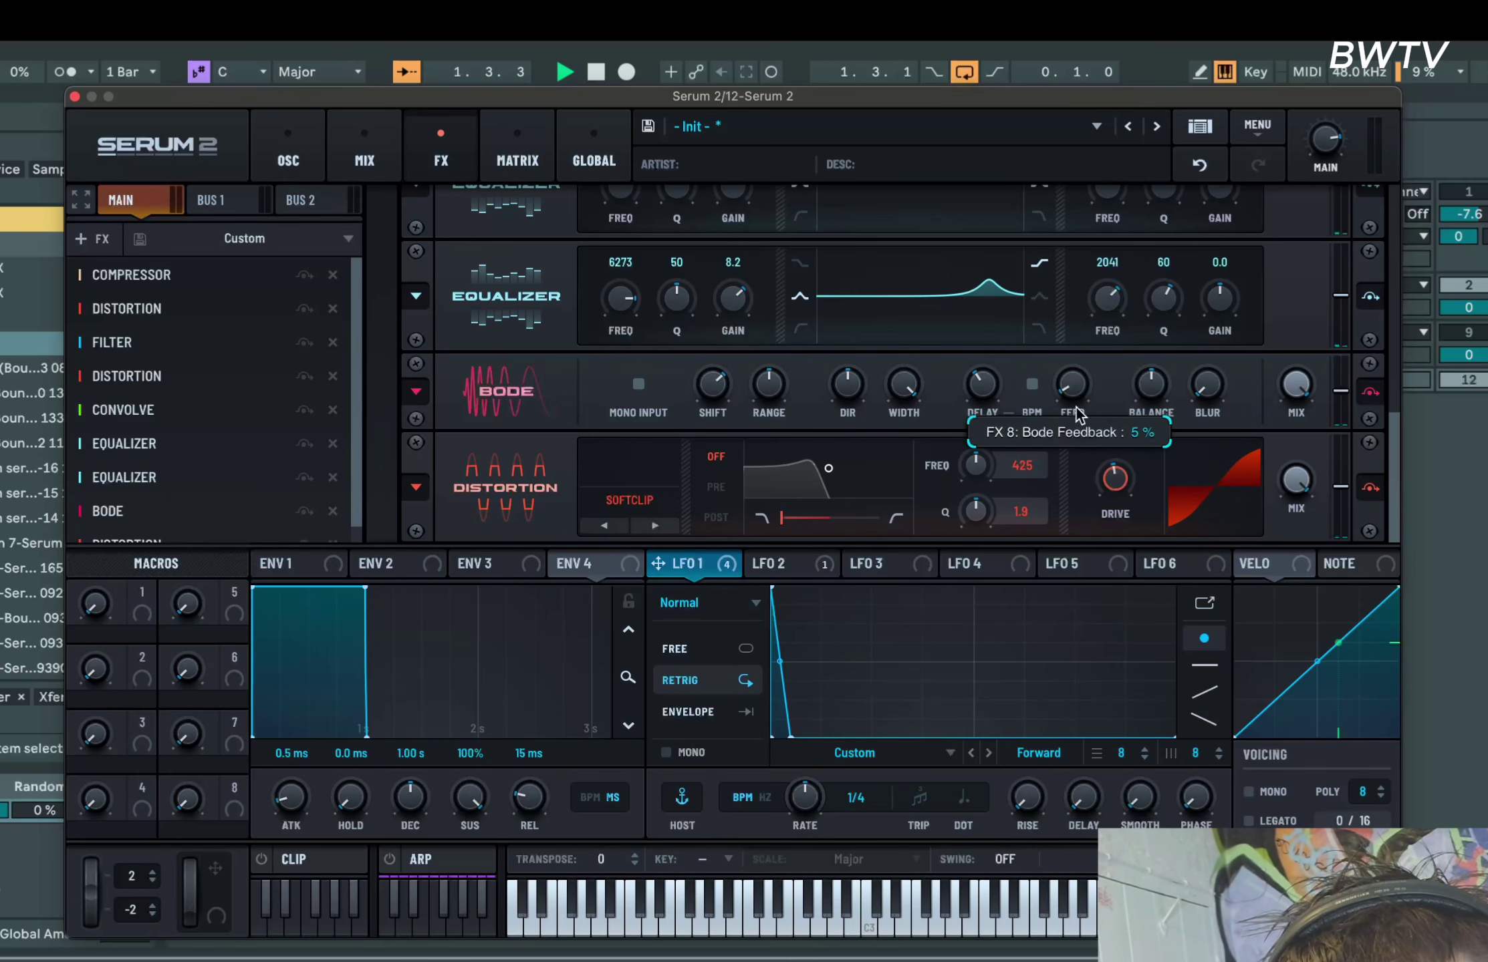
mouse_move(982, 387)
left_mouse_down()
mouse_move(988, 430)
mouse_move(988, 371)
mouse_move(982, 385)
left_mouse_up()
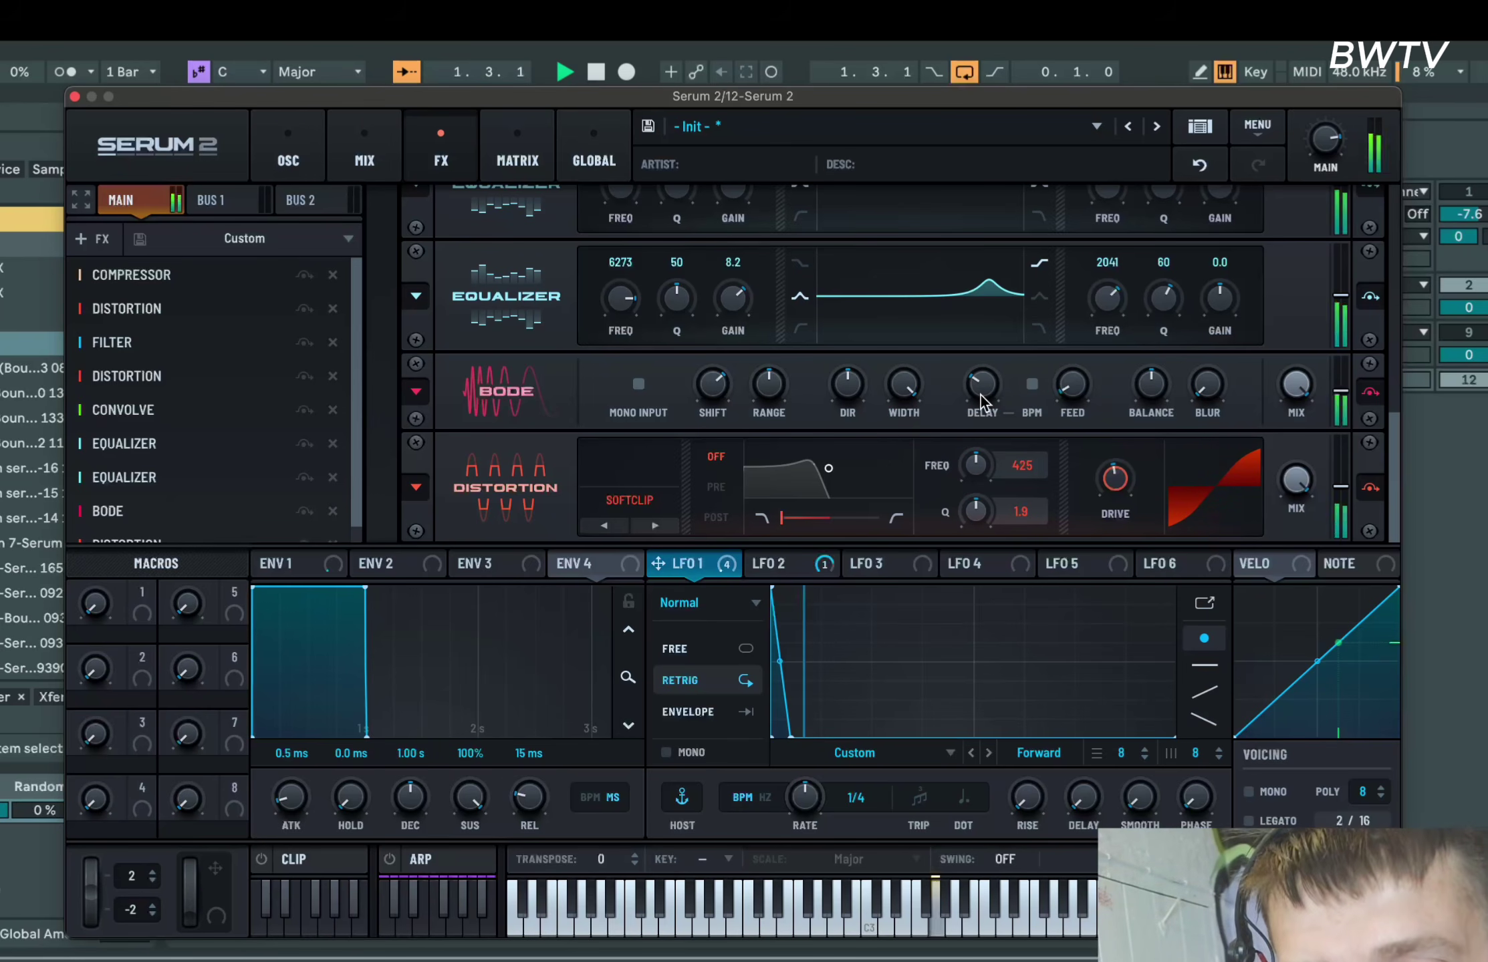
left_click(74, 97)
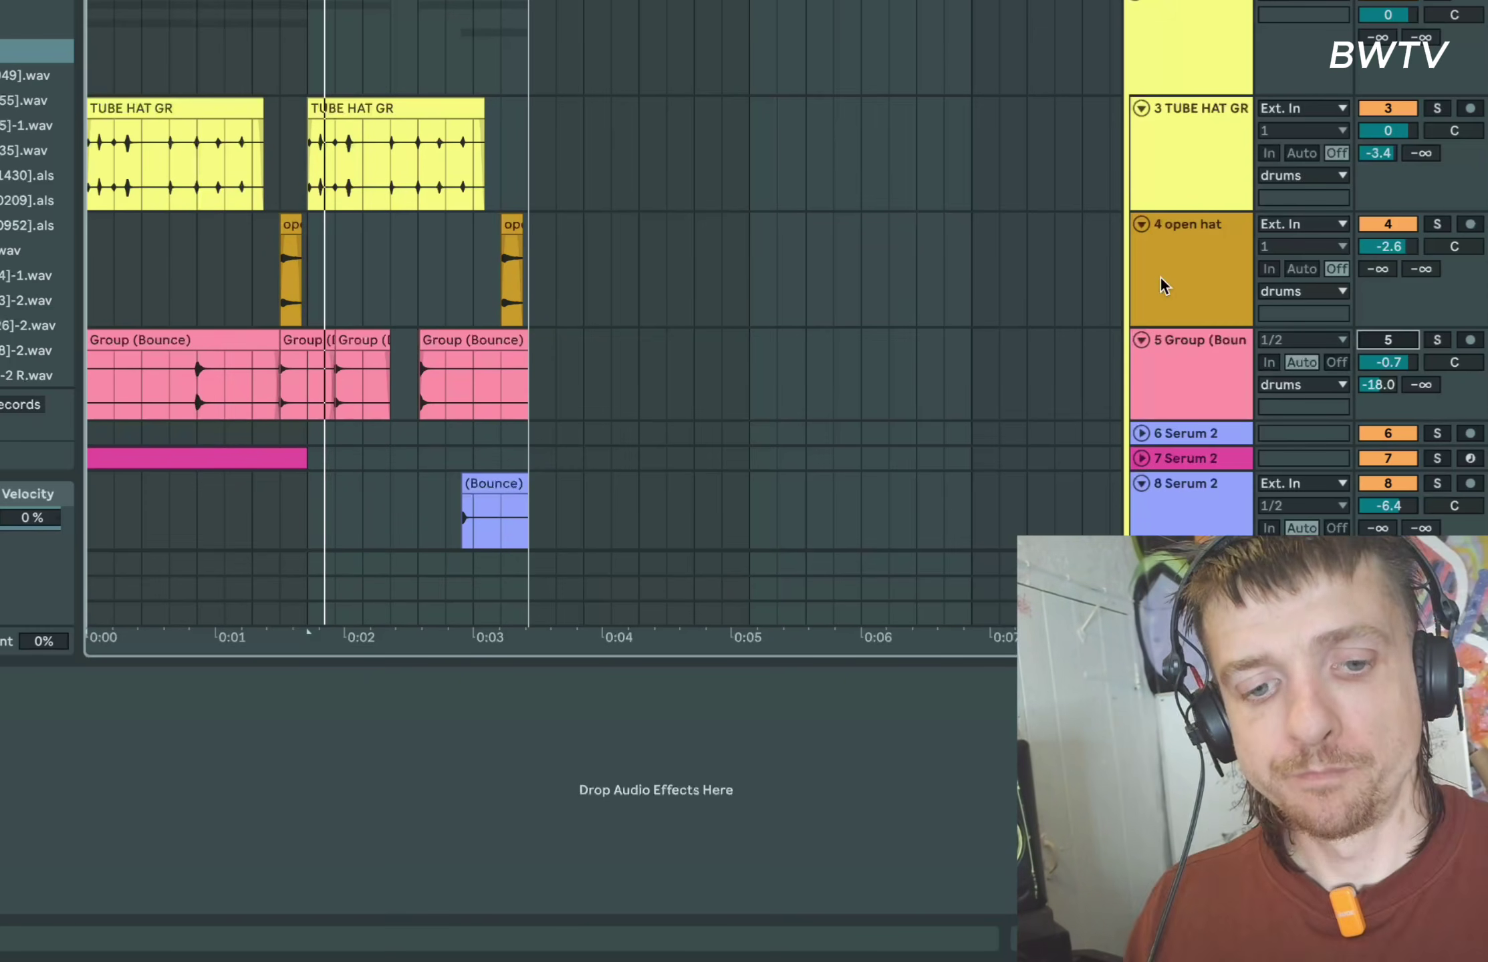
Unfold the 12 Serum 2 track, search the browser for "inf" and add Infiltrator to that track
scroll(978, 283, "down", 3)
left_click(1135, 478)
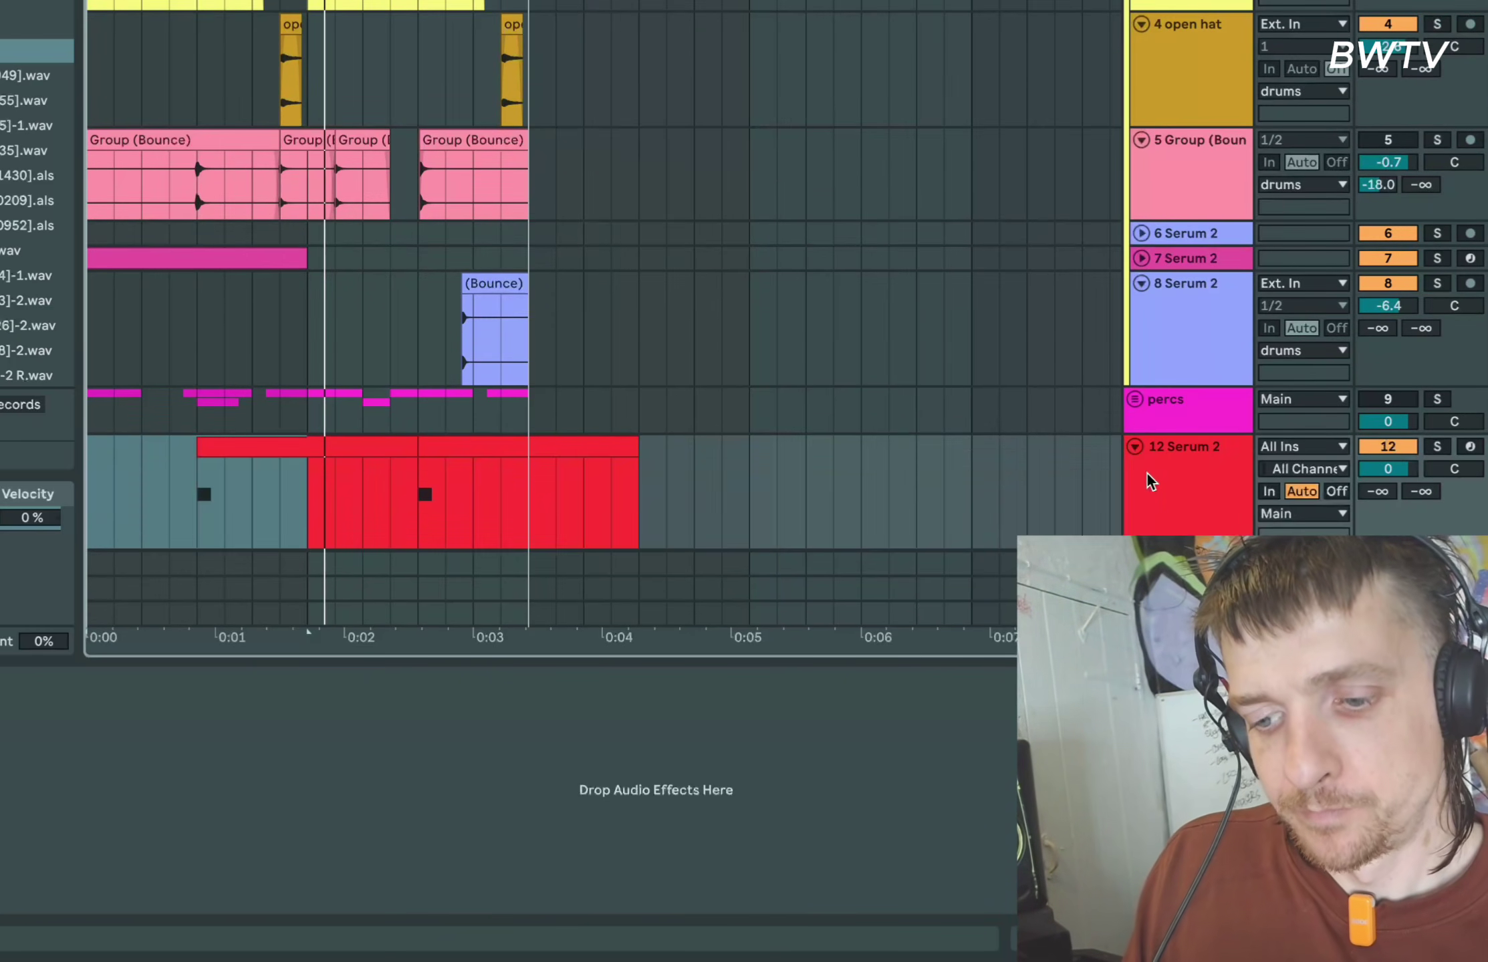
left_click(197, 511)
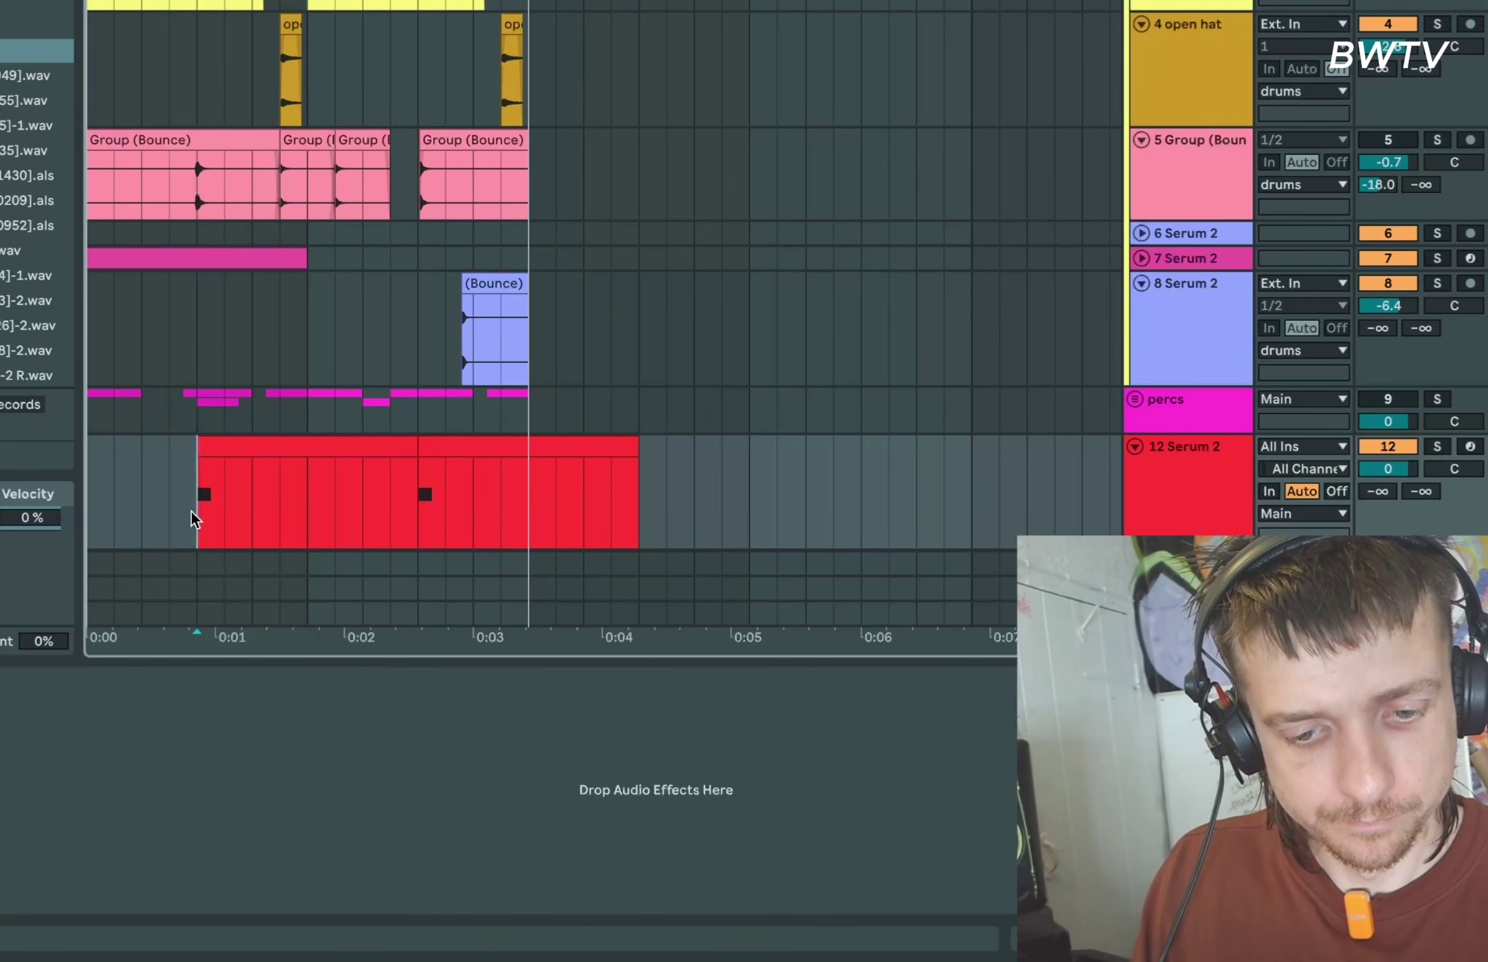
key("ctrl+f")
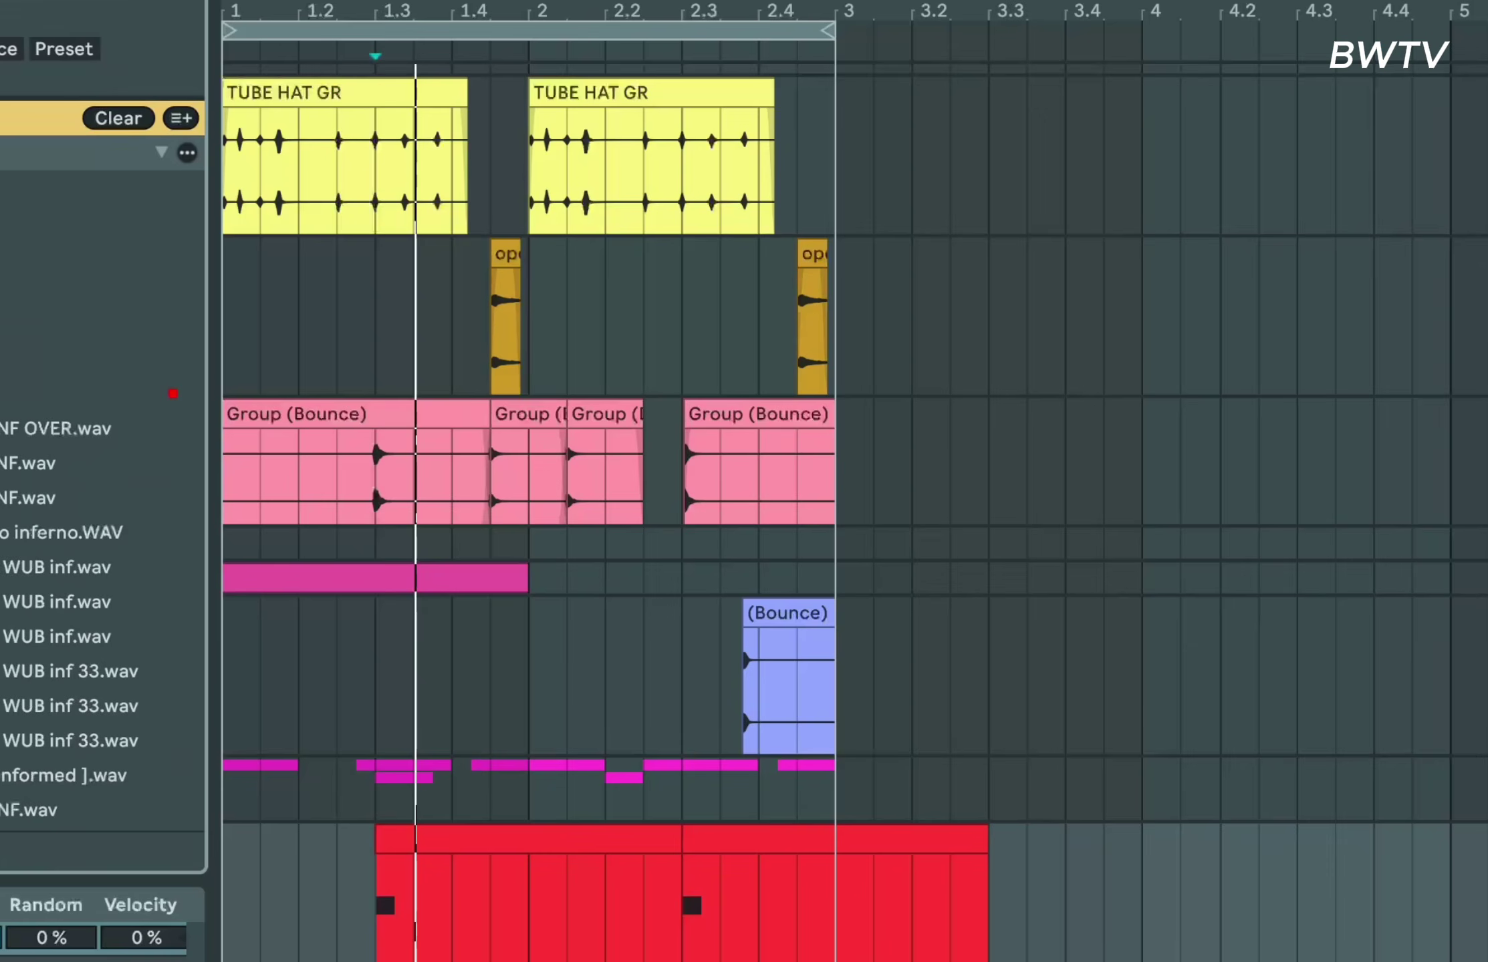
key("Down")
key("Return")
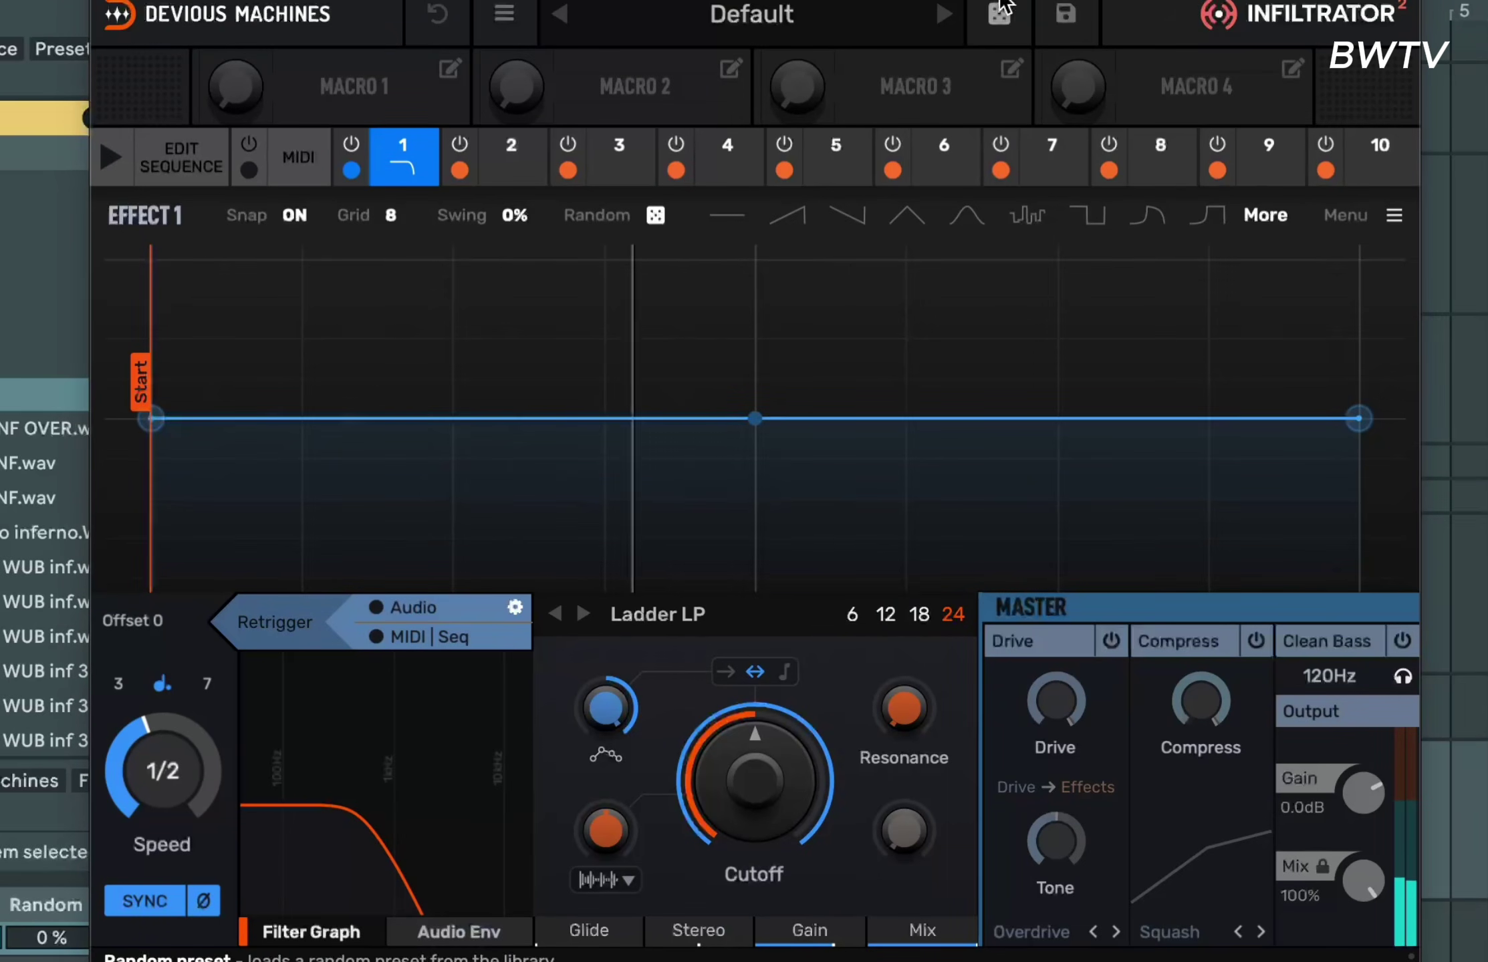
Audition Infiltrator's Bass Enhance presets, including Bass Driver, Octave Downer, Sub Enhancer, Bassic Enhancer 2 and Bassic Enhancer 1
left_click(853, 19)
left_click(314, 325)
left_click(619, 361)
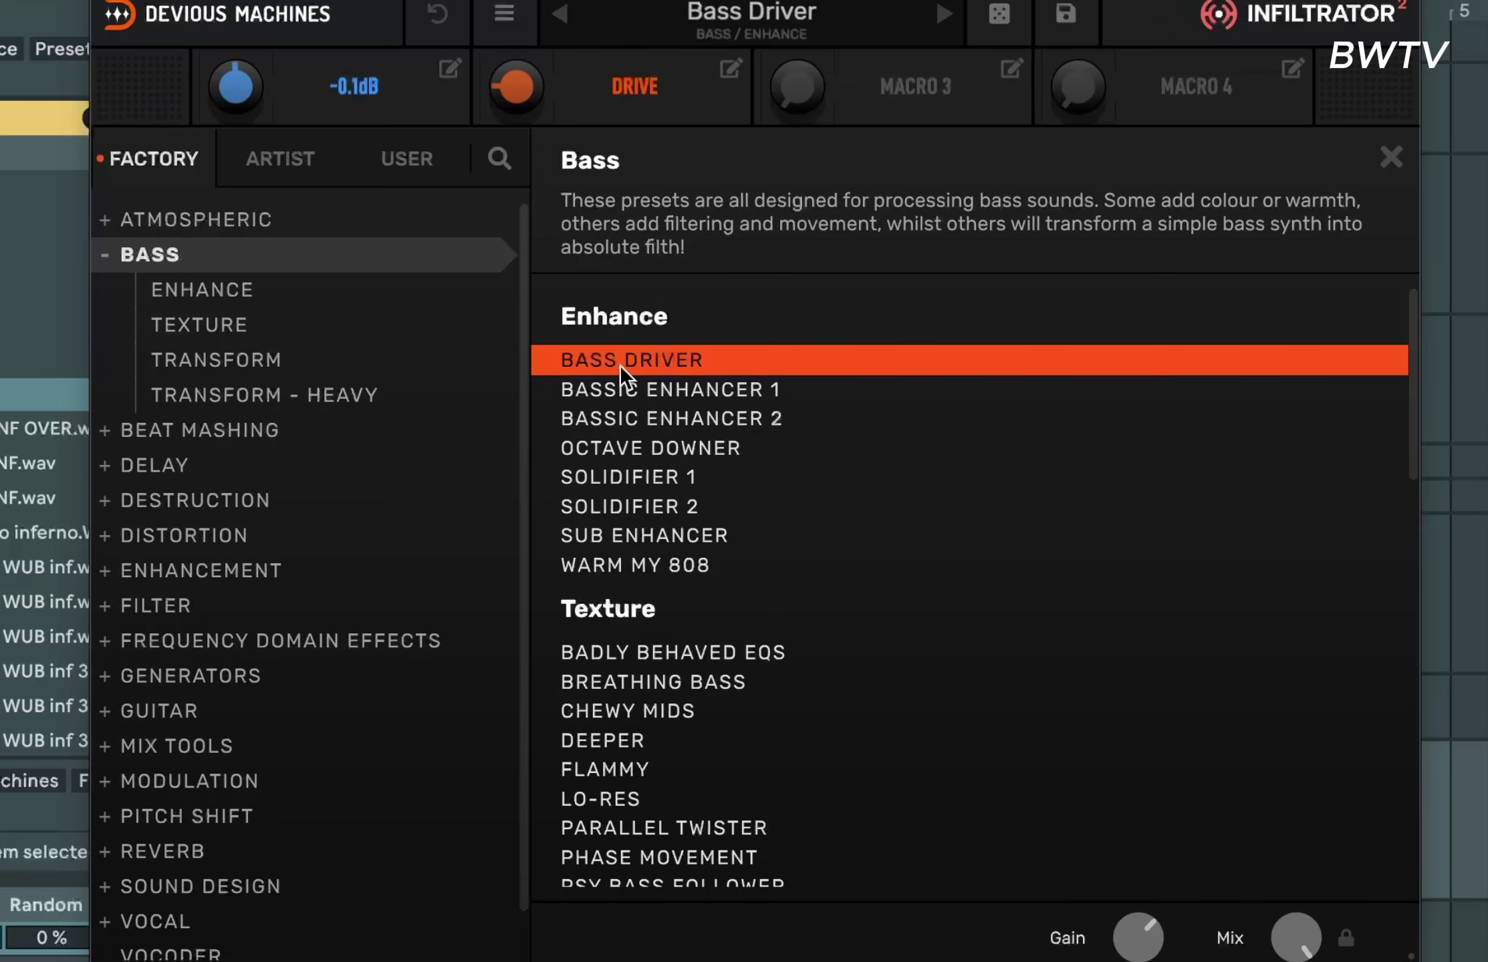
left_click(624, 390)
left_click(632, 444)
left_click(629, 534)
left_click(632, 418)
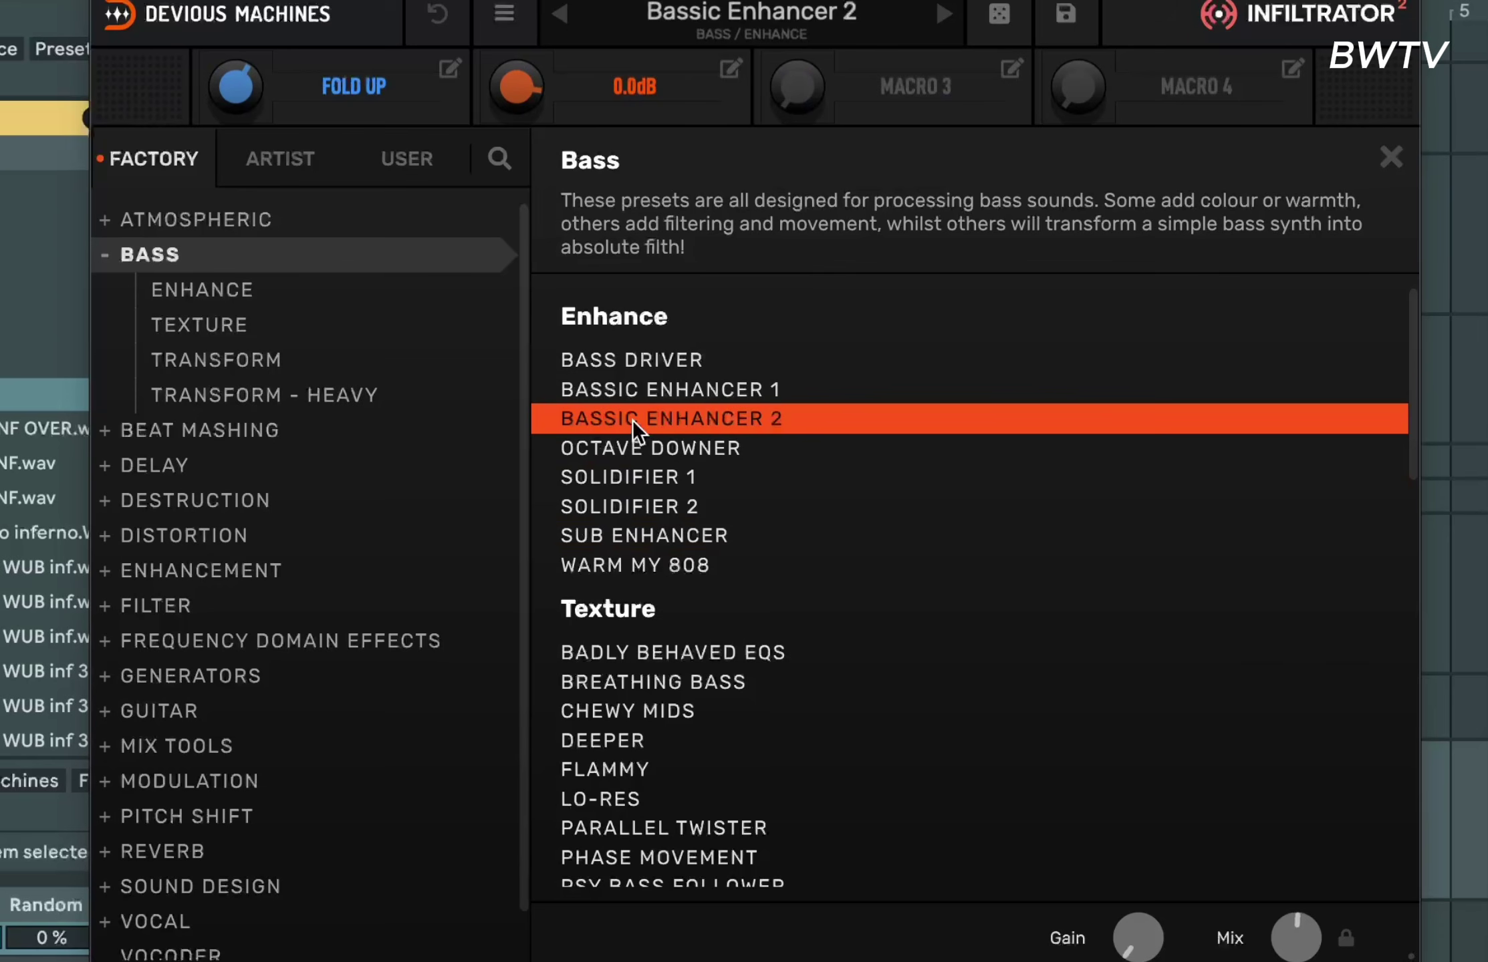
left_click(623, 390)
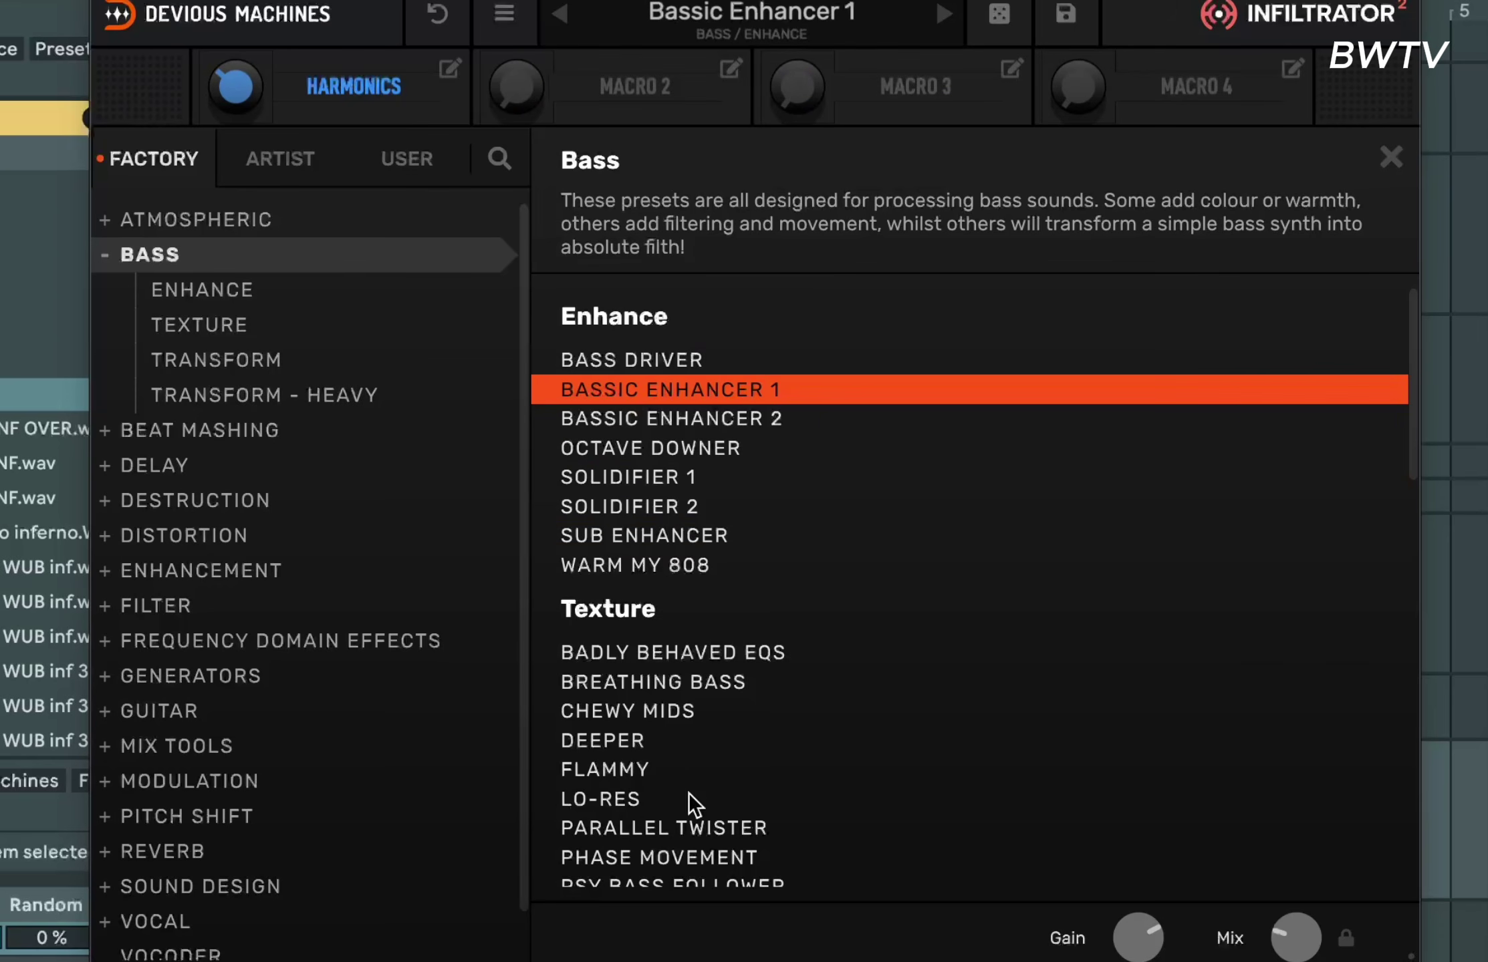
Try the Bass Texture presets Deeper, Parallel Twister and Phase Movement
left_click(645, 858)
left_click(637, 741)
left_click(637, 828)
left_click(637, 857)
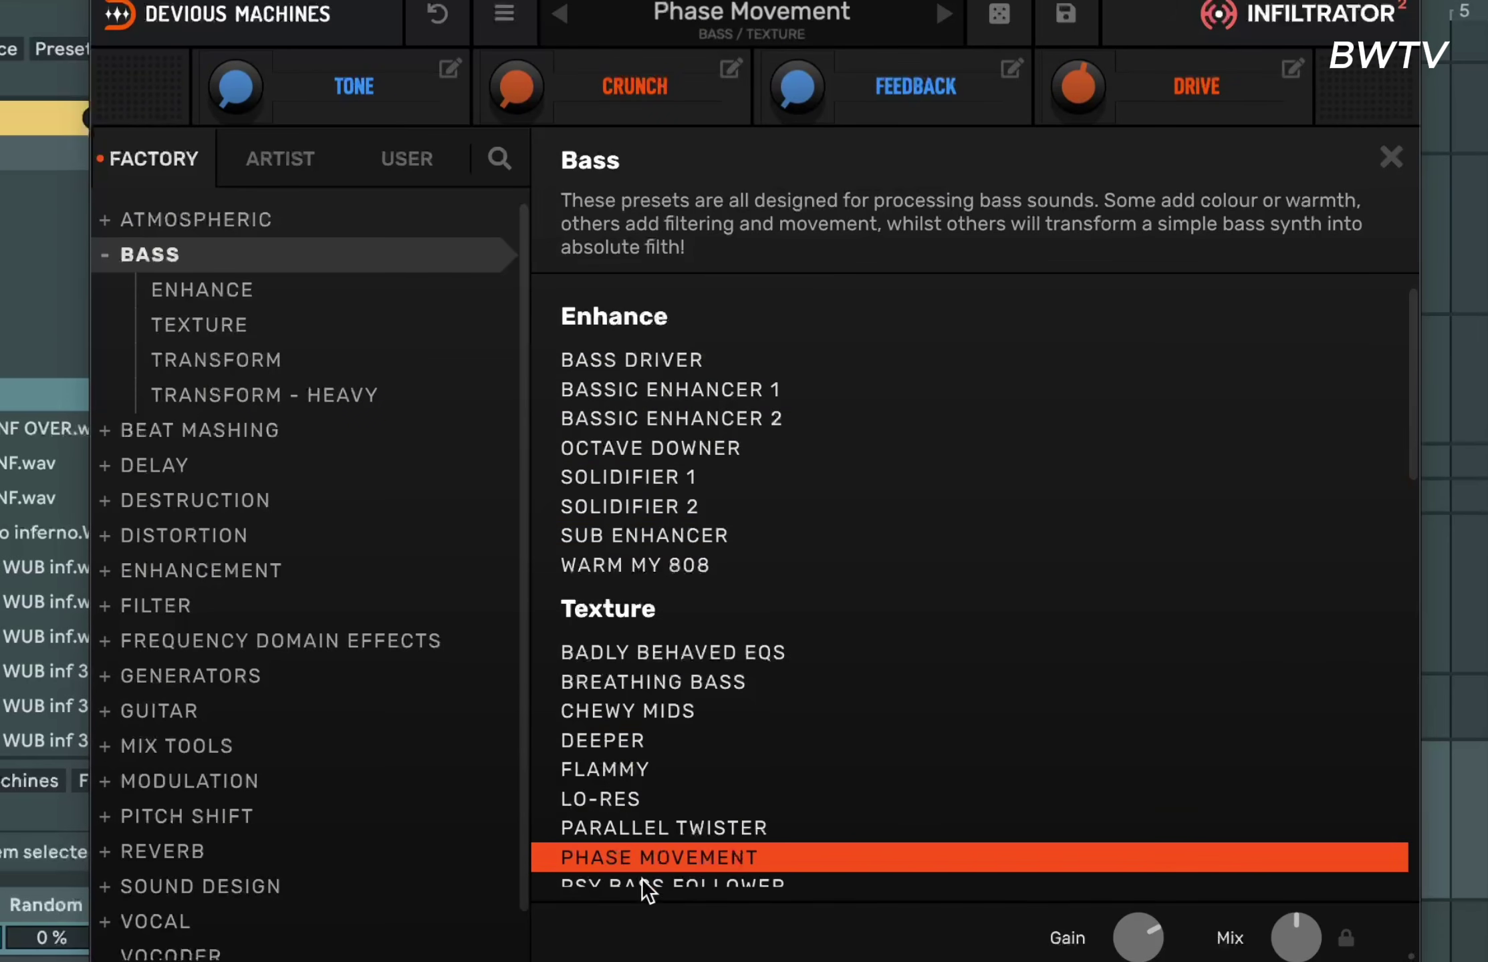
Compare the Distortion Saturation presets Mild Tape, Hot Blown Tubes and Driven Tops, and load Mild Dynamic Crunch
left_click(189, 538)
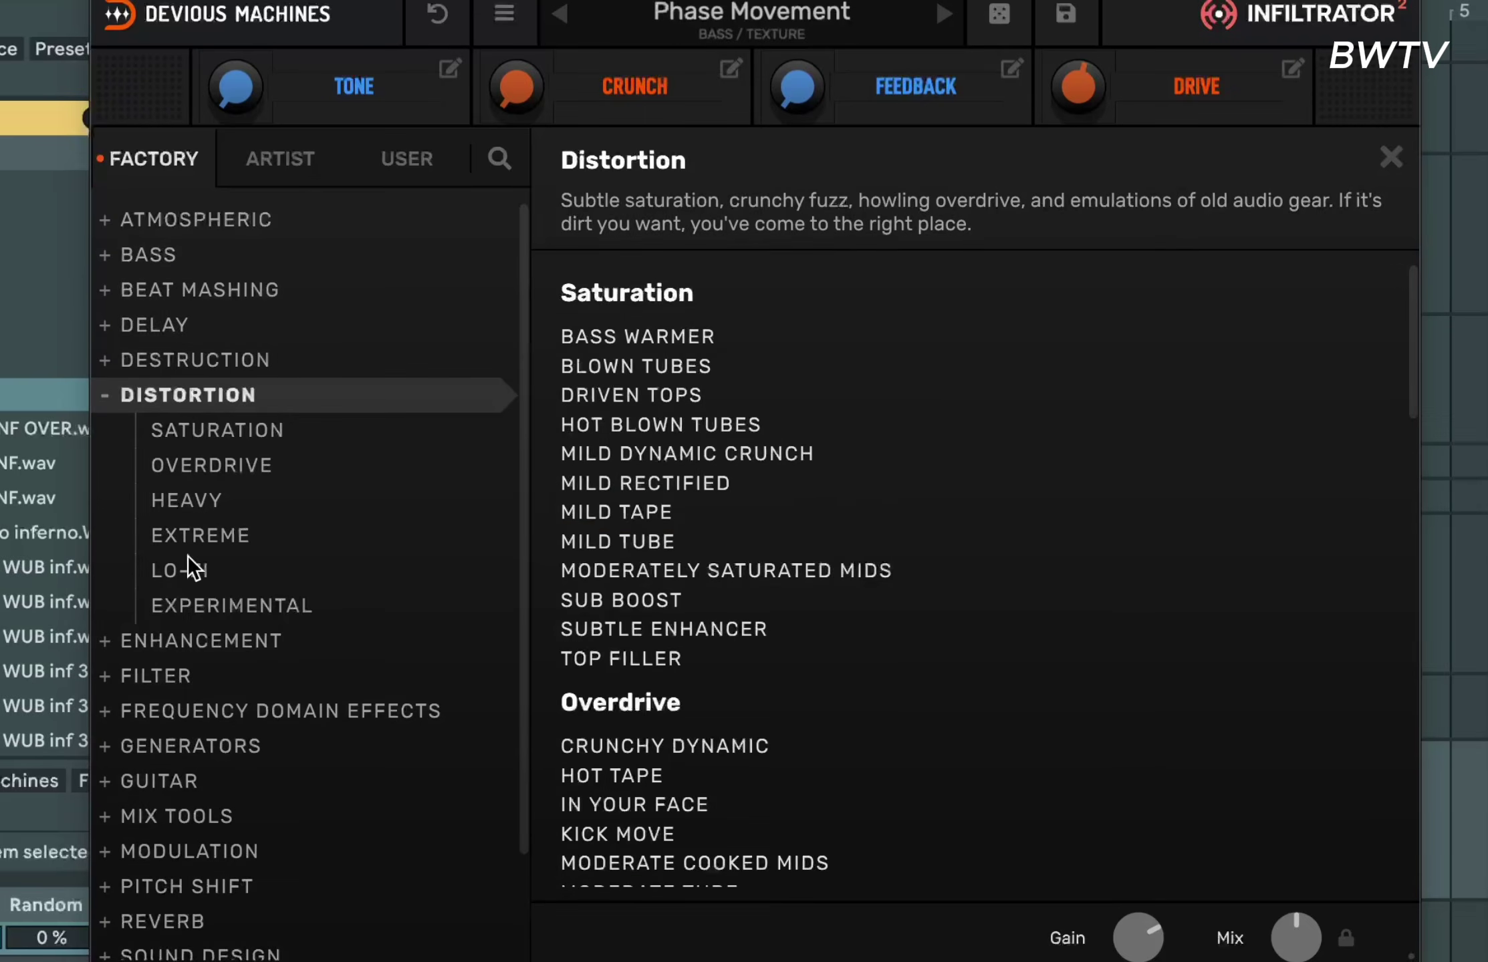
left_click(866, 512)
left_click(760, 425)
left_click(746, 452)
left_click(698, 393)
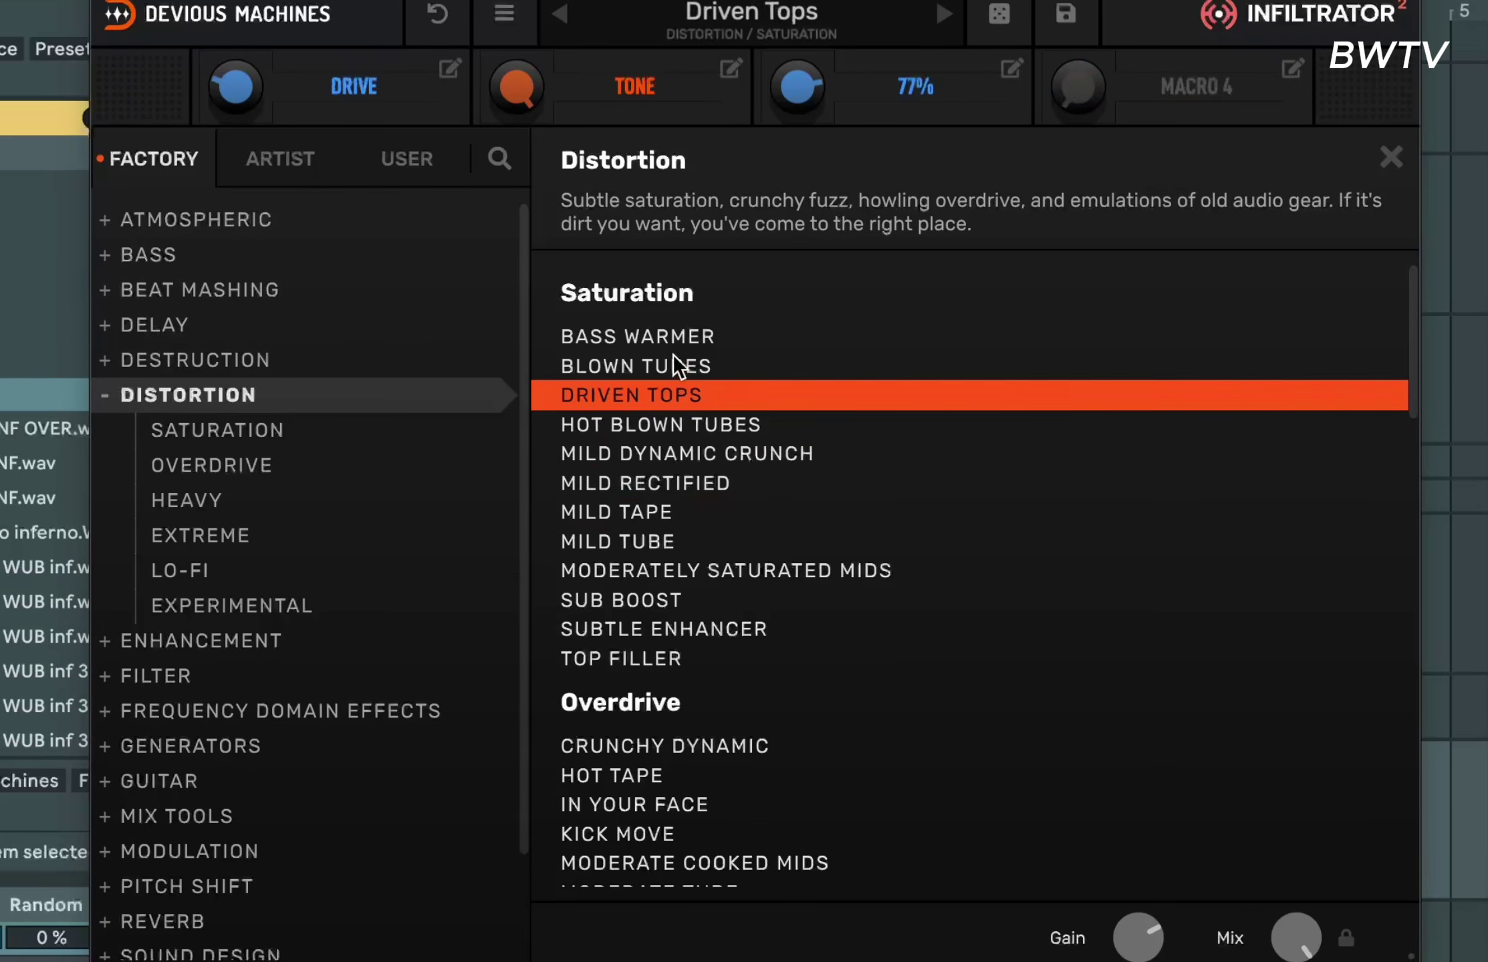
left_click(672, 426)
left_click(673, 456)
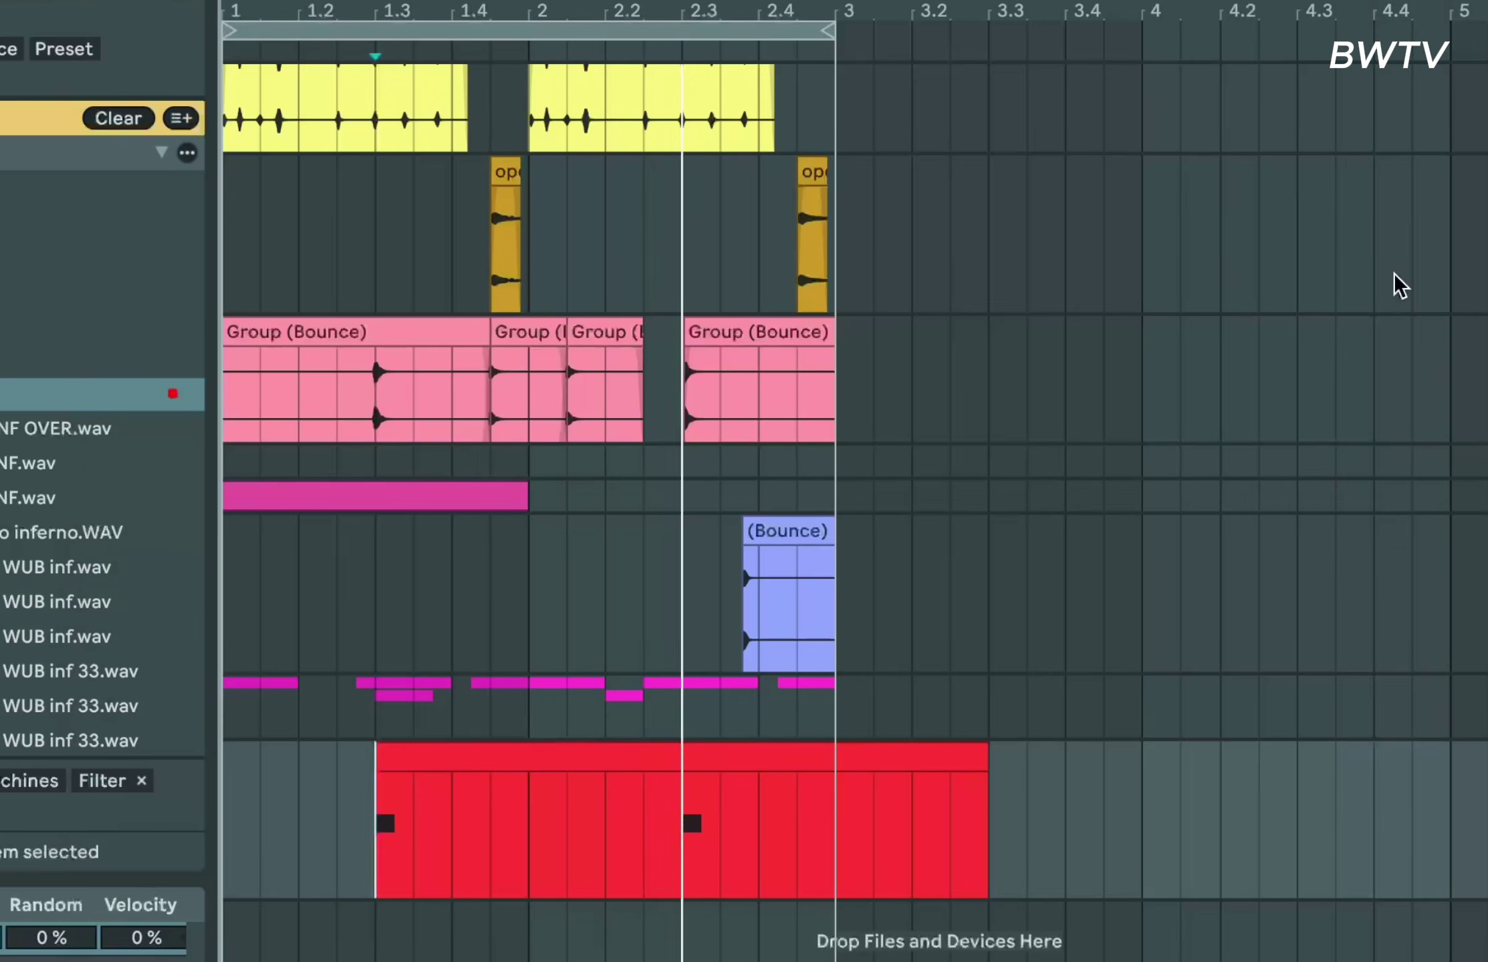
Audition the loop and select the 12 Serum 2 clip's range from 1.3.1 to 1.4.3
key("space")
key("space")
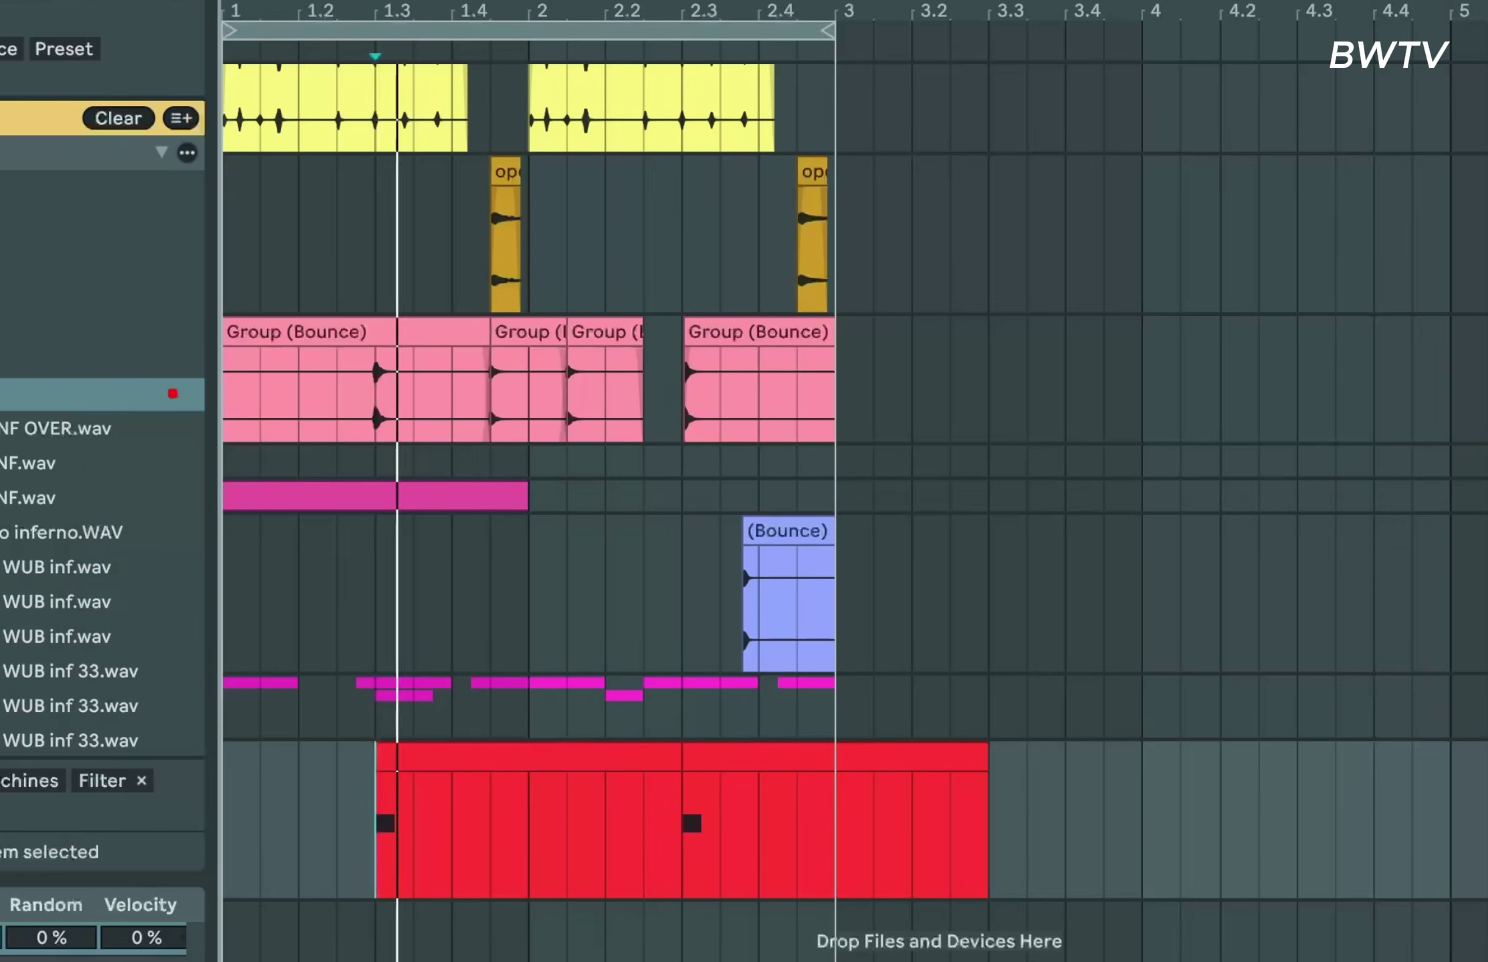
key("space")
key("space")
left_click_drag(378, 869, 498, 870)
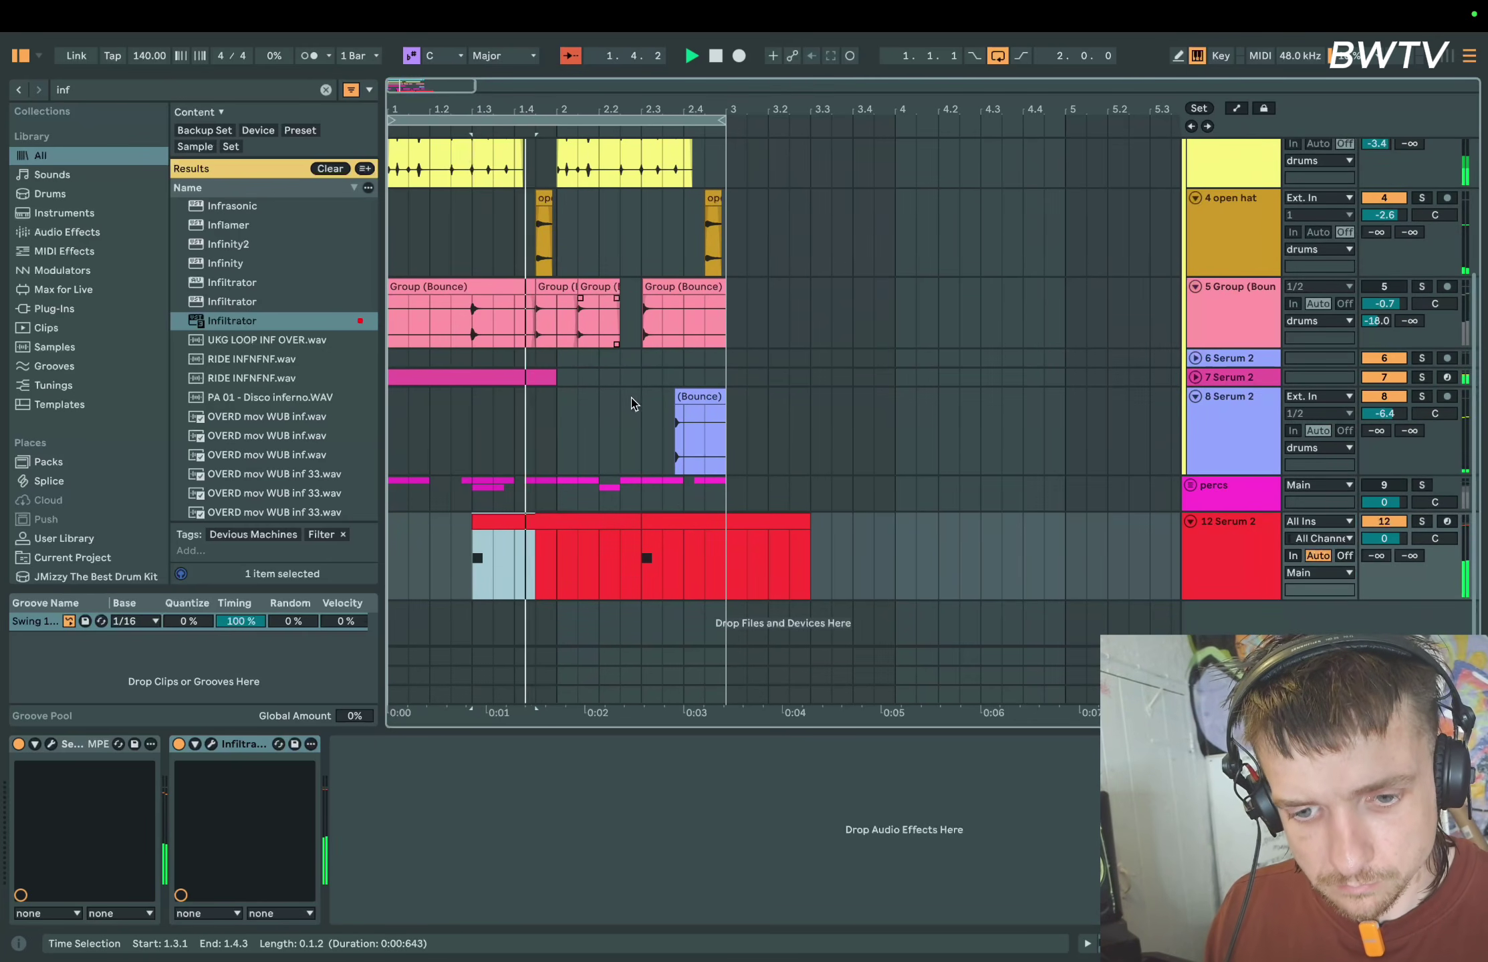
Unfold the 7 Serum 2 track and set its volume to -2.9 dB
left_click(1194, 377)
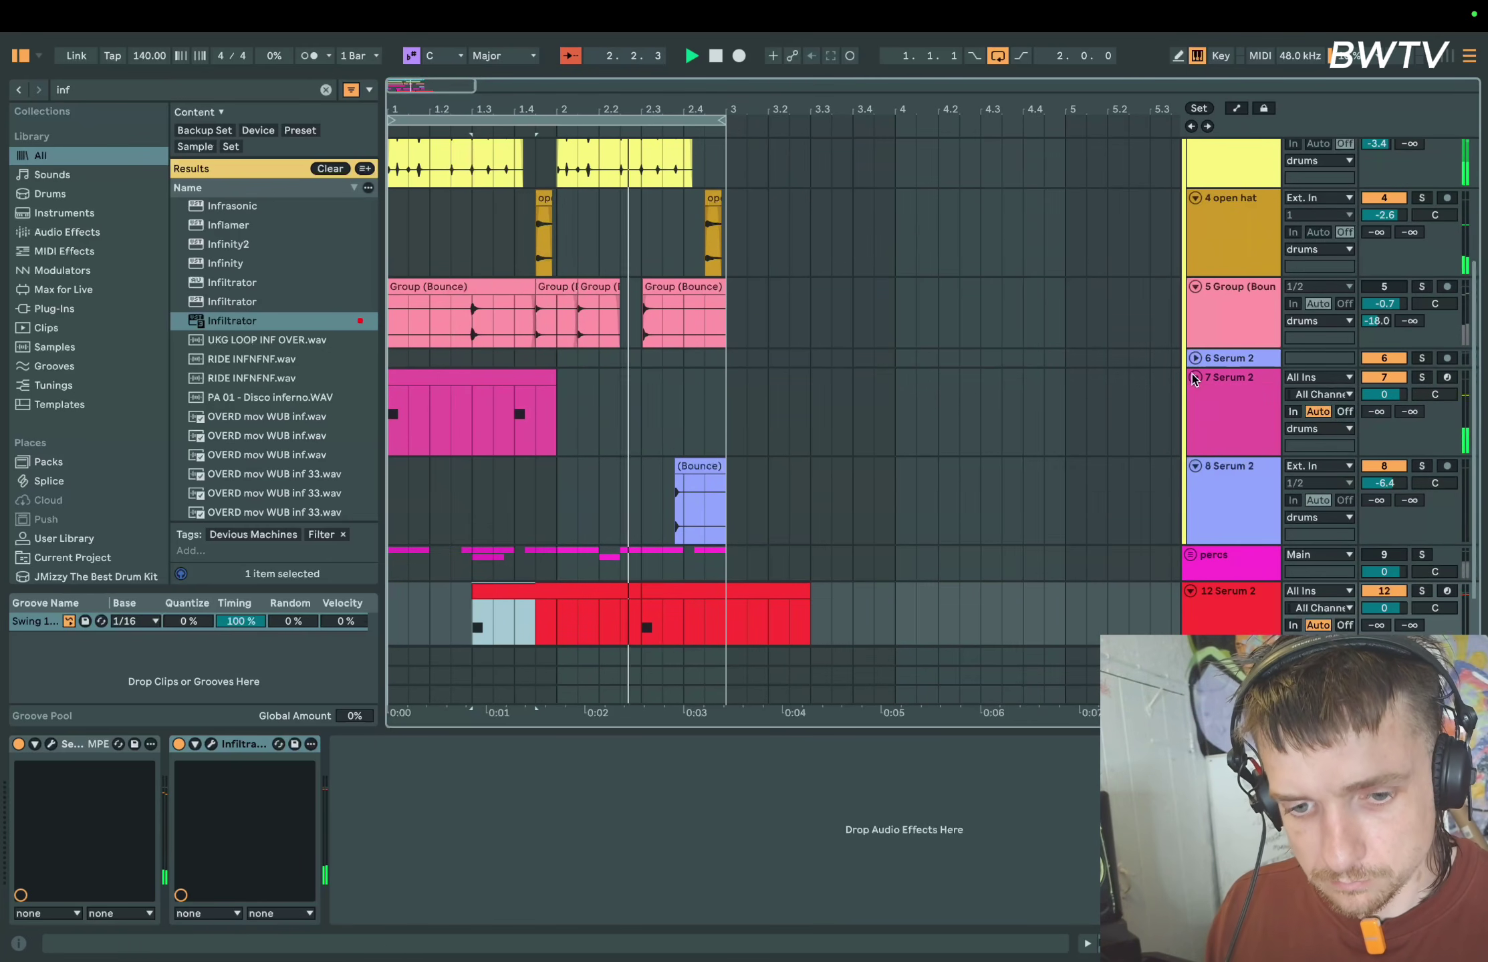
left_click(425, 408)
left_click_drag(1384, 395, 1384, 401)
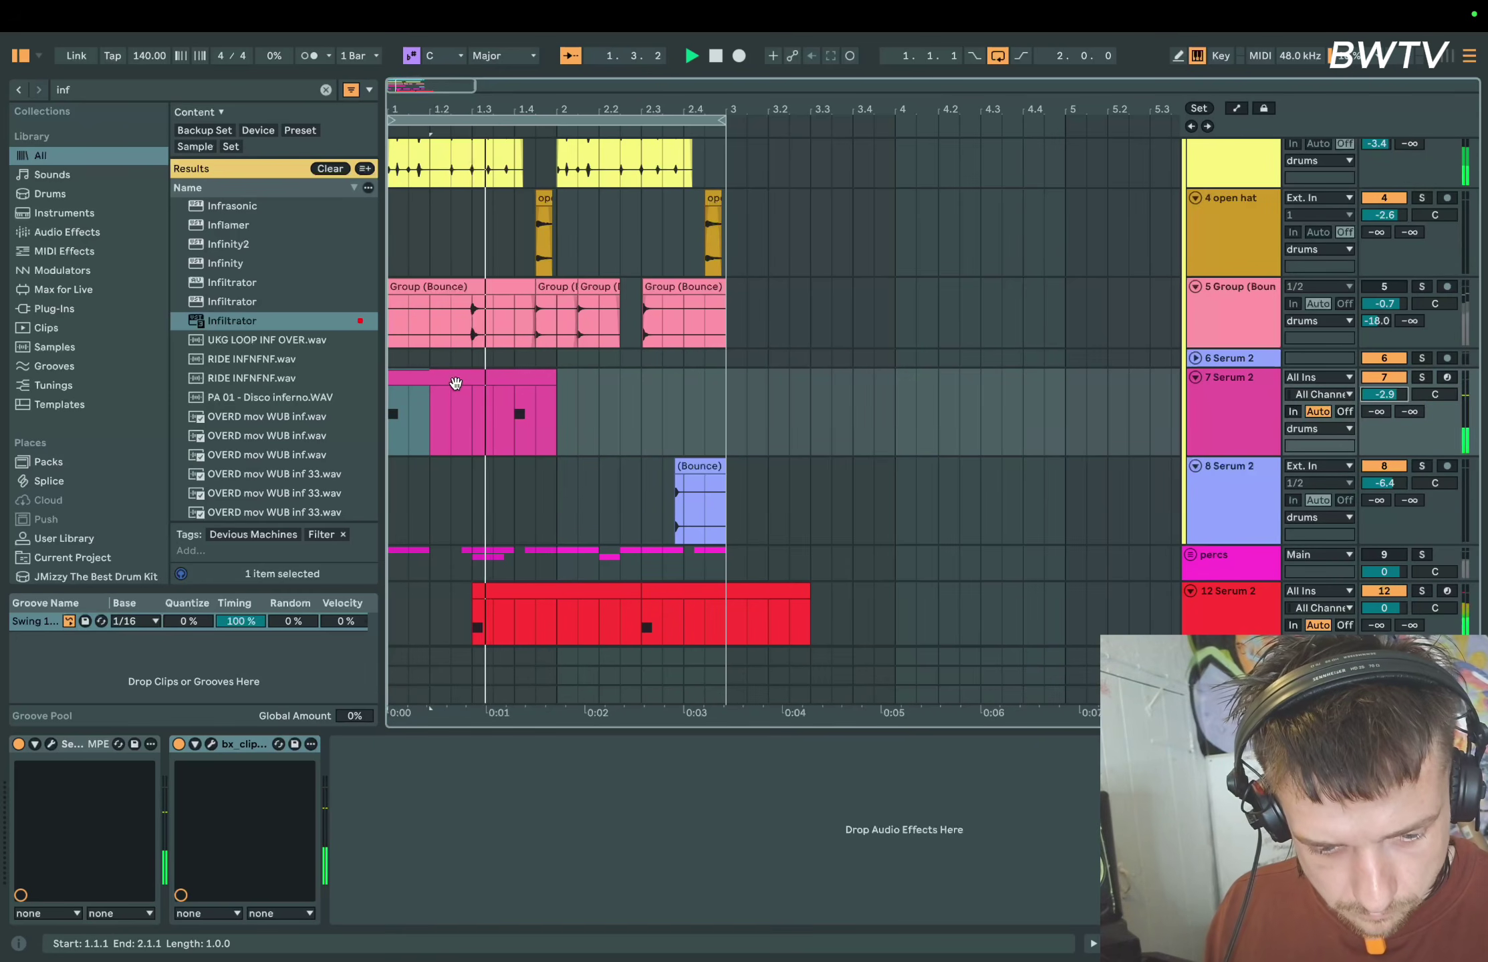
Duplicate the one-bar clip on track 7 to start at 2.2.3 and play back the beat
key("space")
left_click_drag(456, 394, 689, 395)
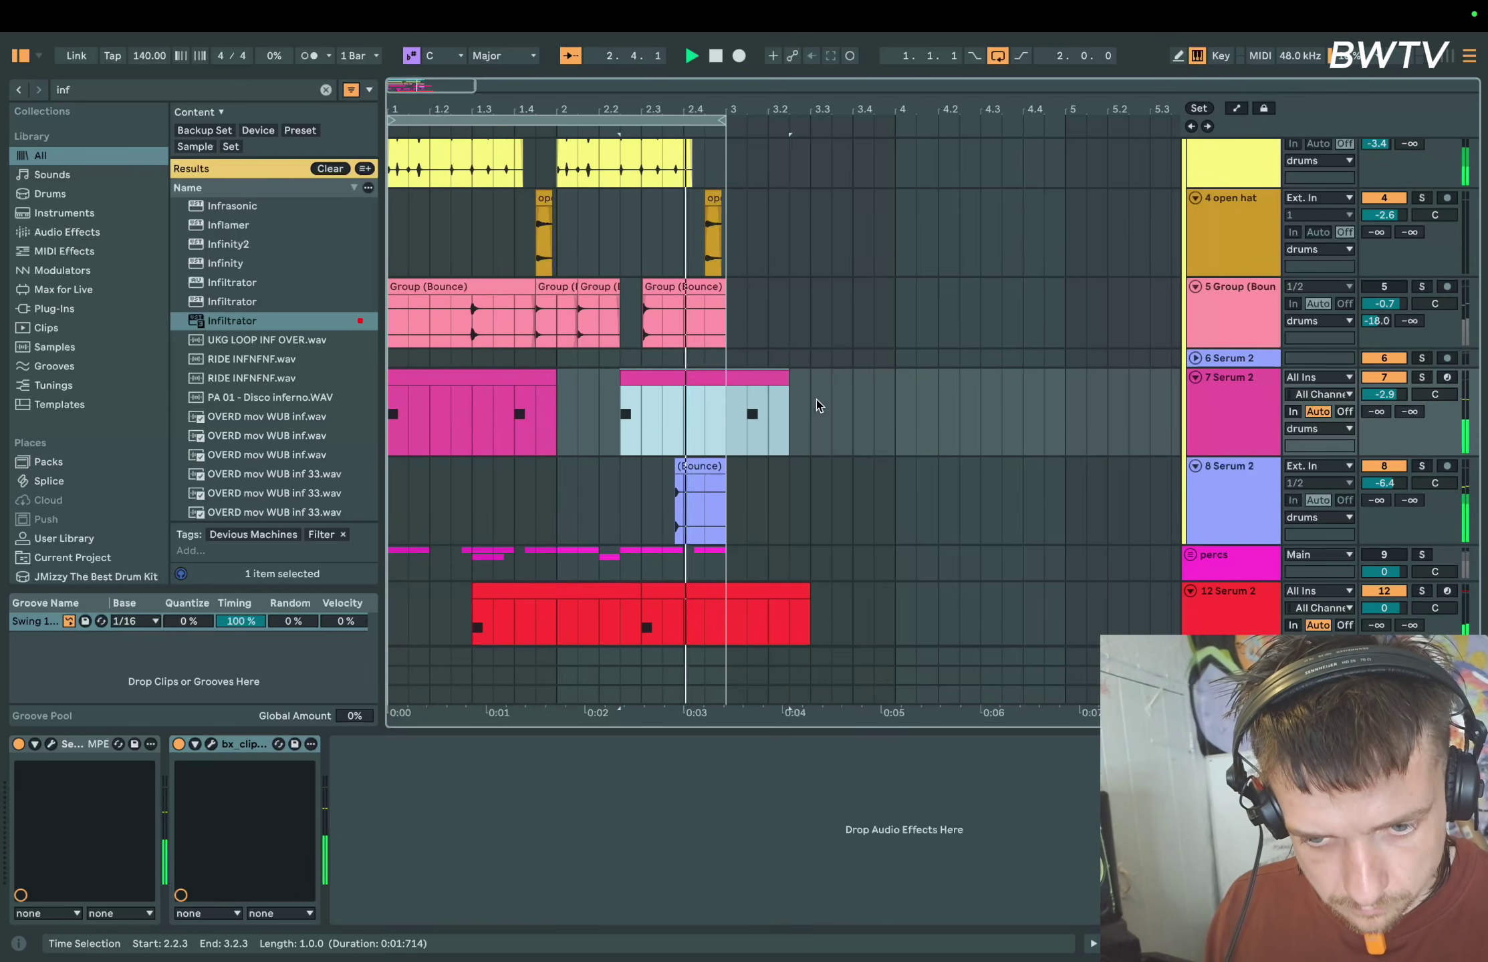
key("space")
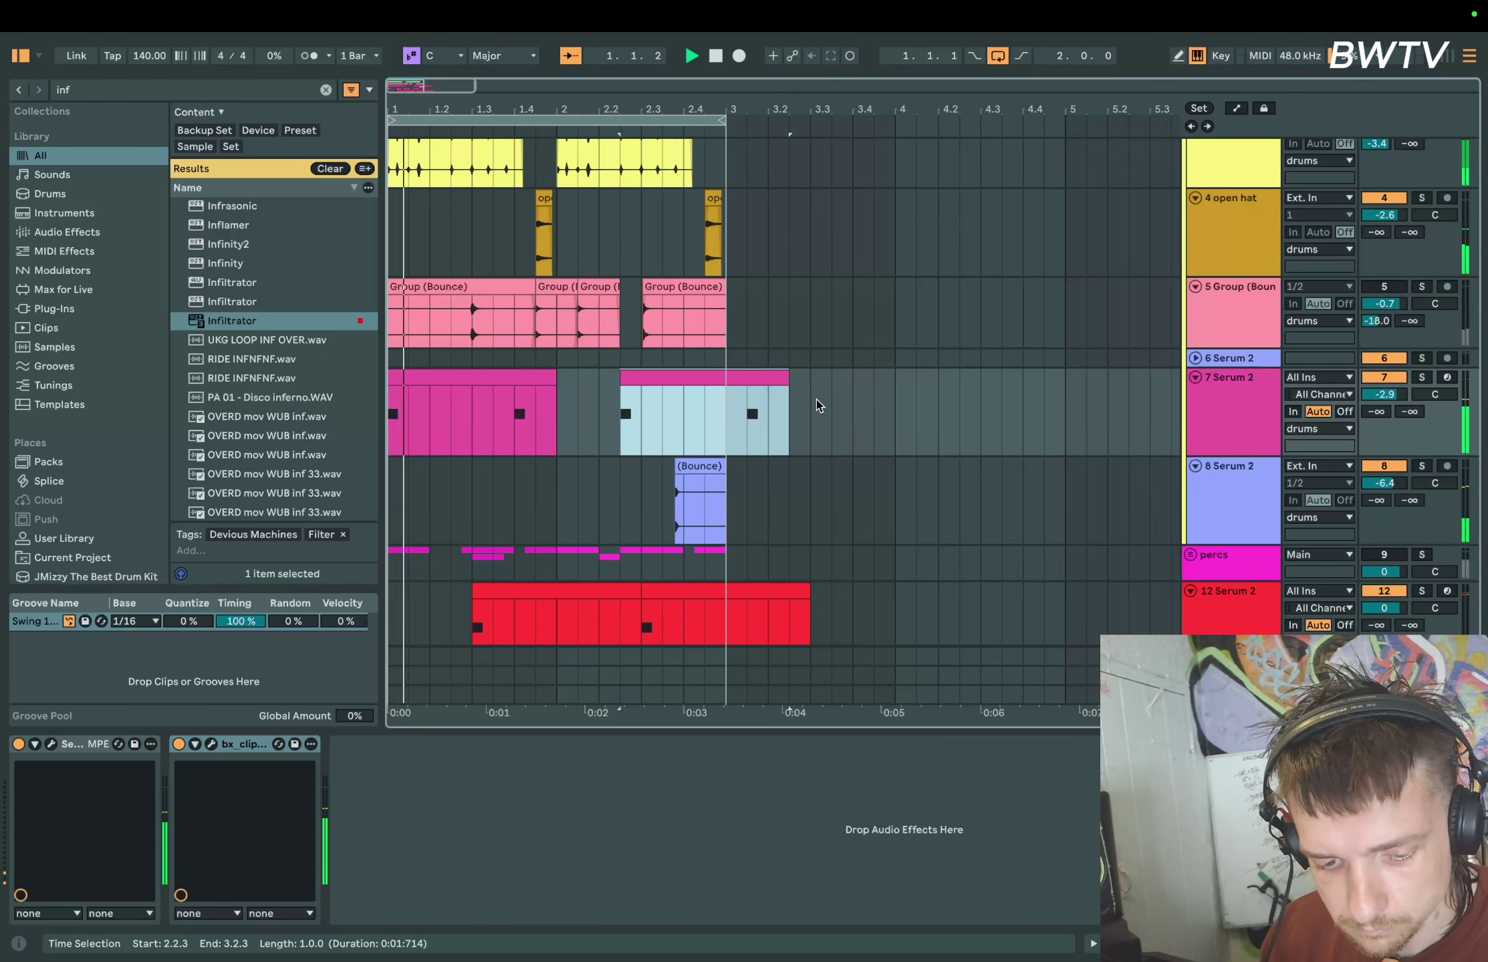
key("space")
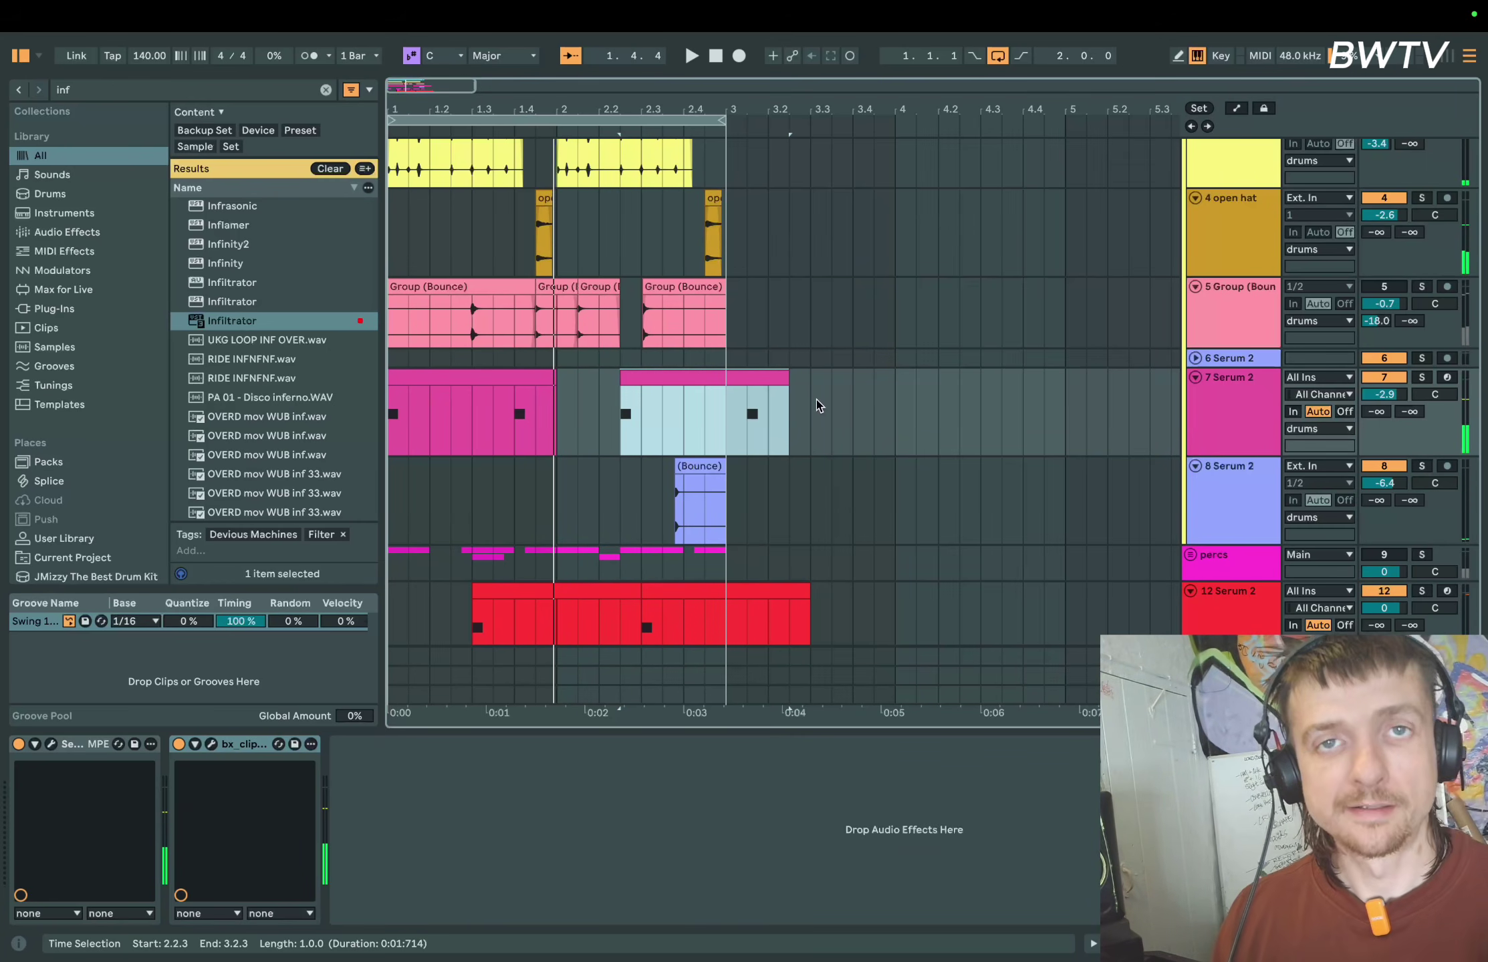
Switch to Chrome and listen to the track Ground Down on vmedium's Operand album page on Bandcamp, pausing after about 37 seconds
mouse_move(805, 960)
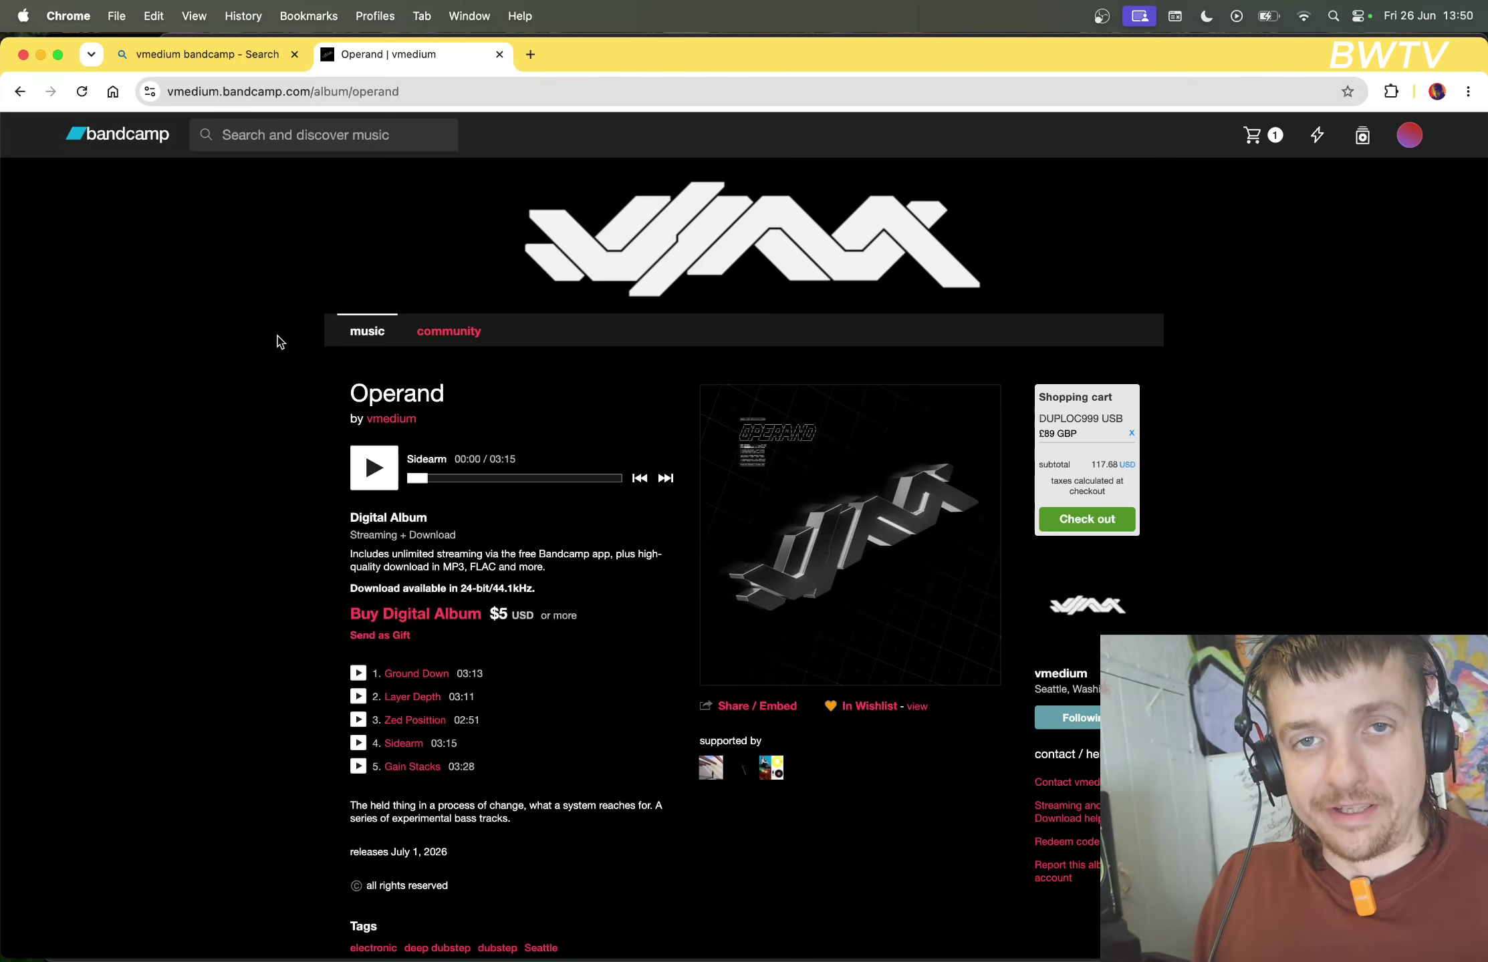
left_click(359, 674)
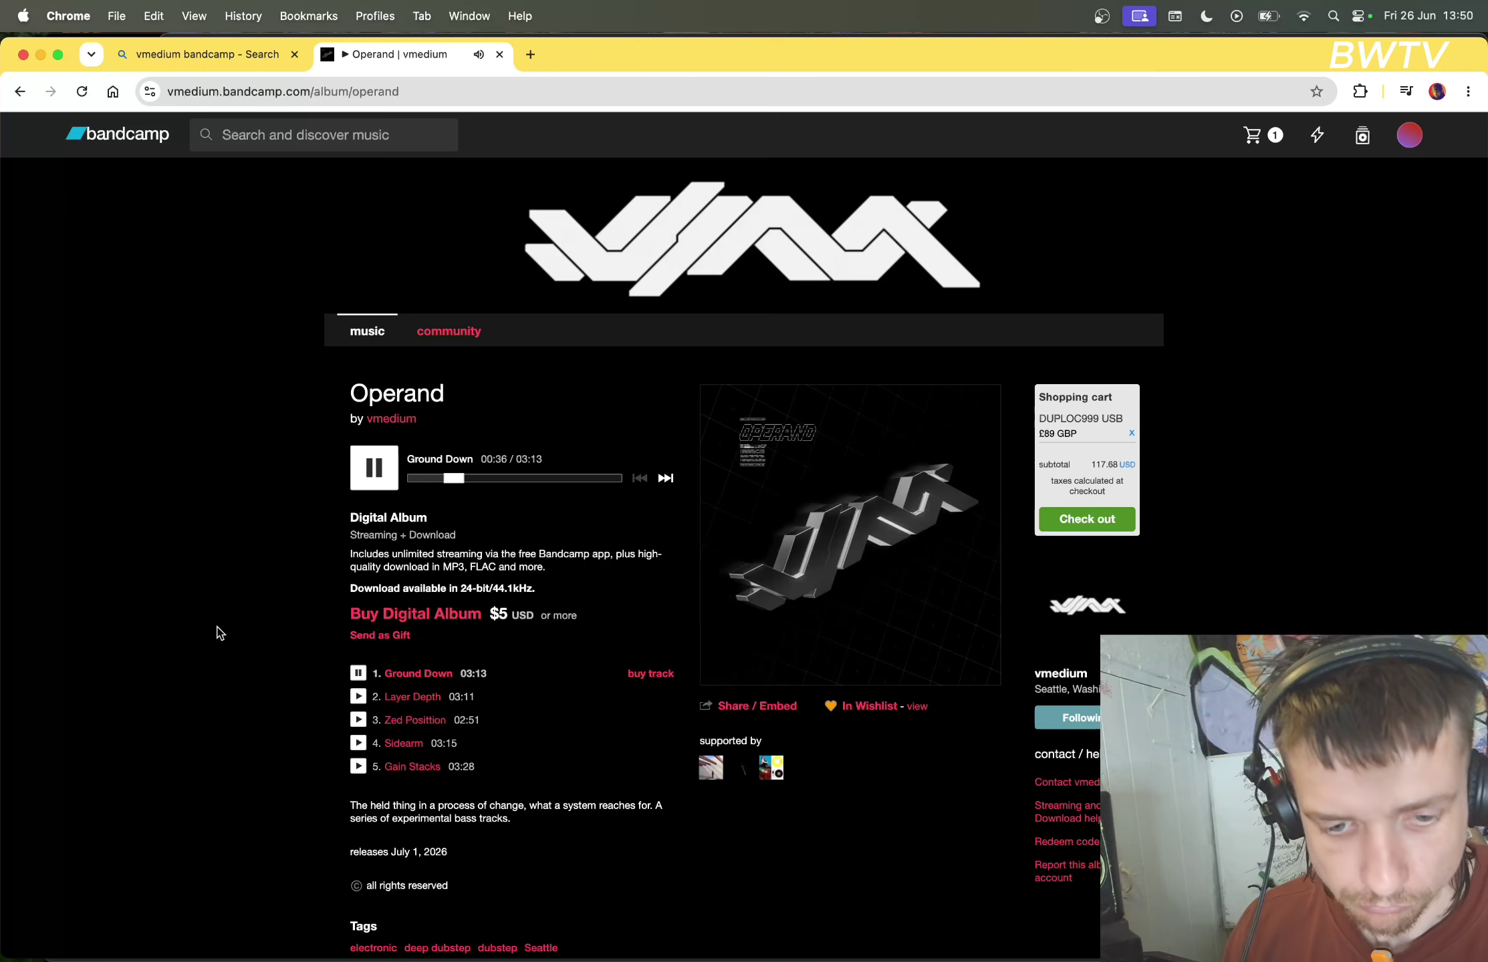
left_click(372, 479)
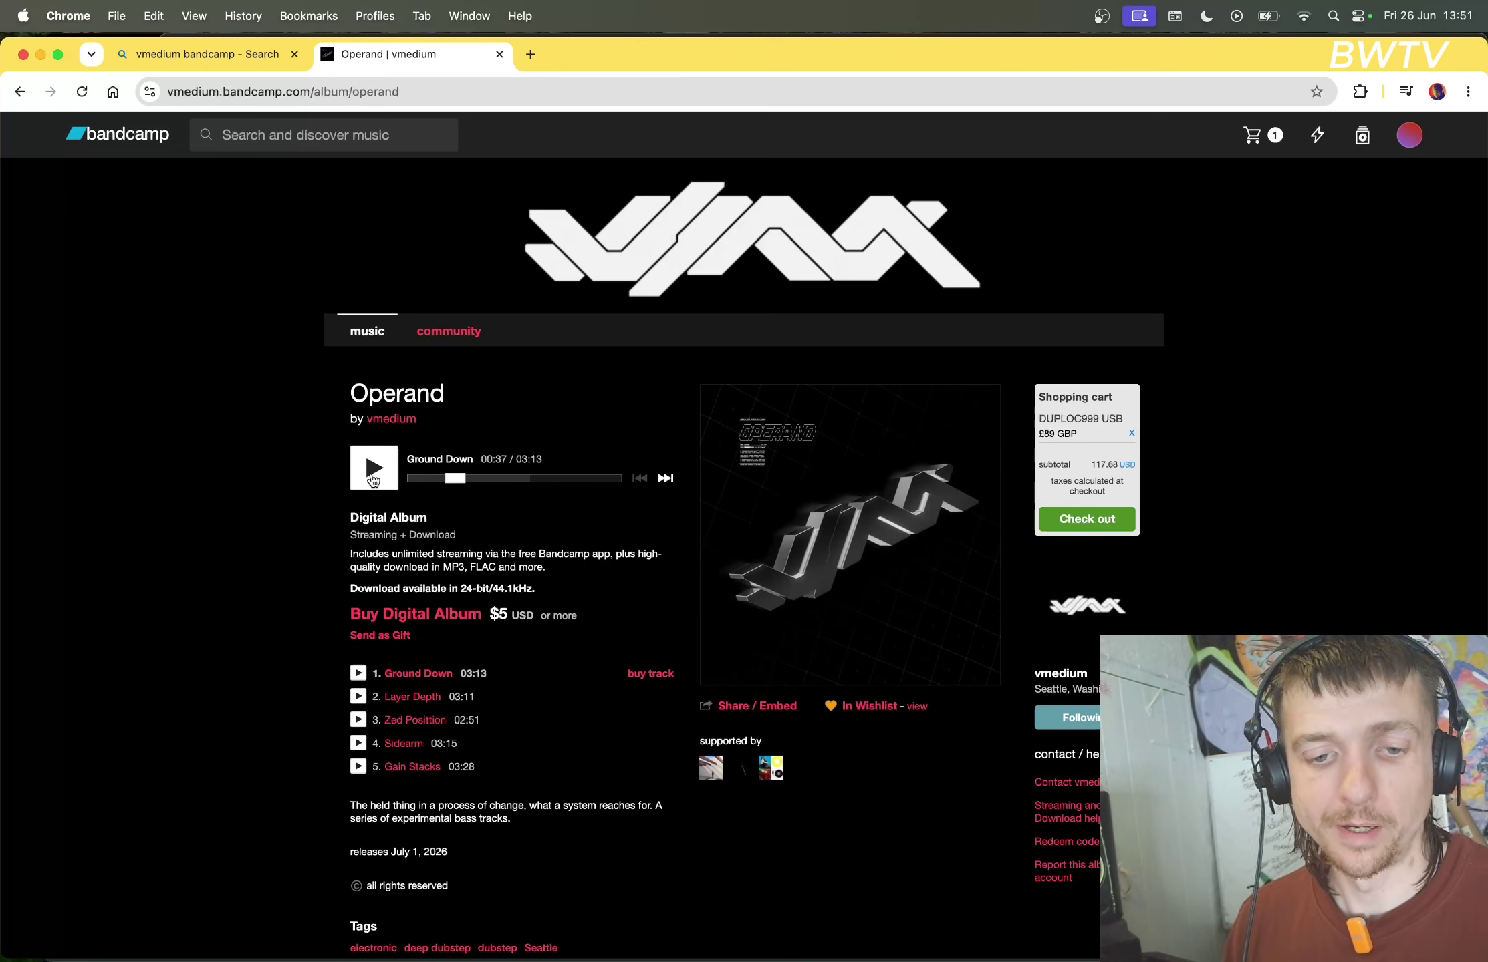